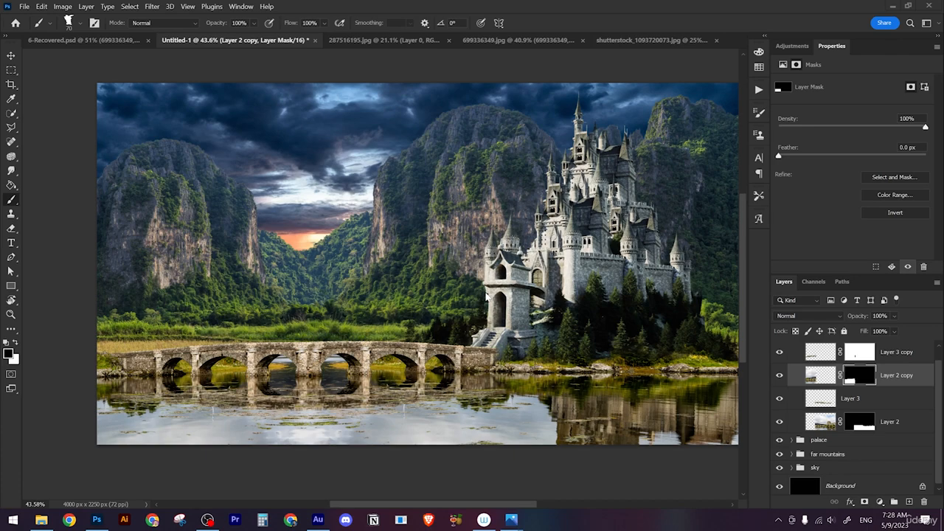
- Switch to Photos to view the finished reference image 6-2.jpg and turn on screen annotation
key("Escape")
left_click(515, 520)
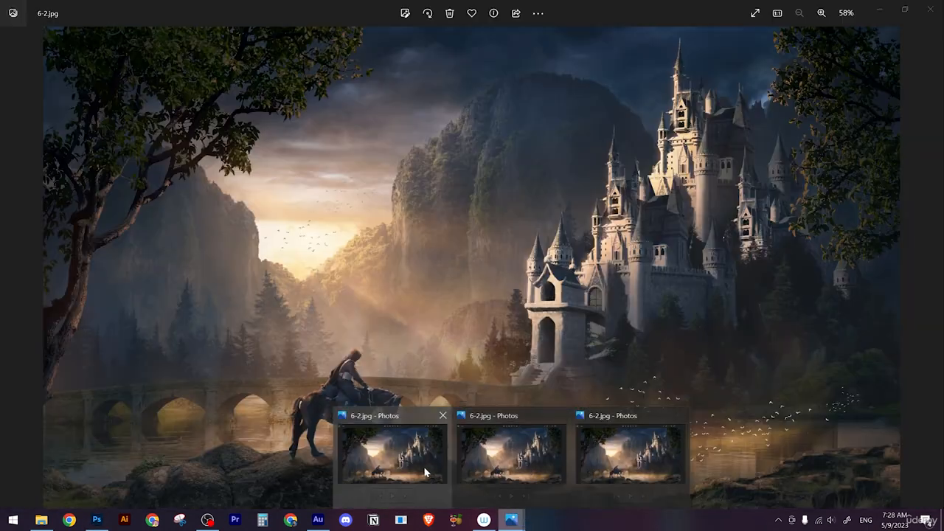
left_click(427, 472)
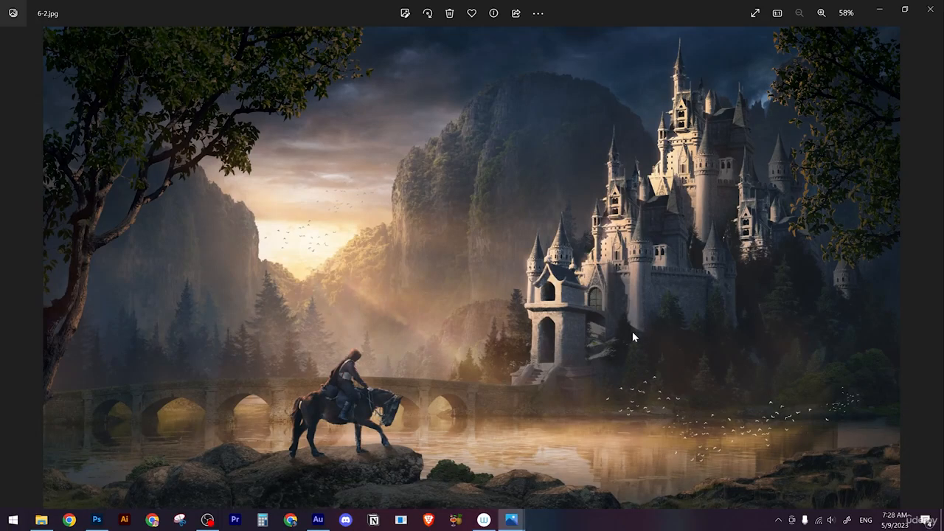
key("F3")
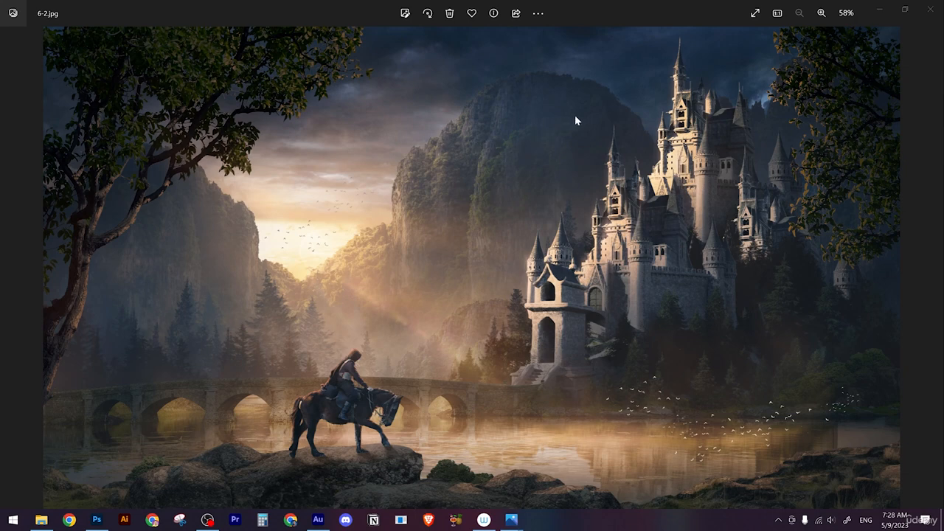
- Annotate the mountains as the far background, writing "far" and "Back" and outlining the region's upper and lower edges in red
left_click_drag(474, 198, 479, 188)
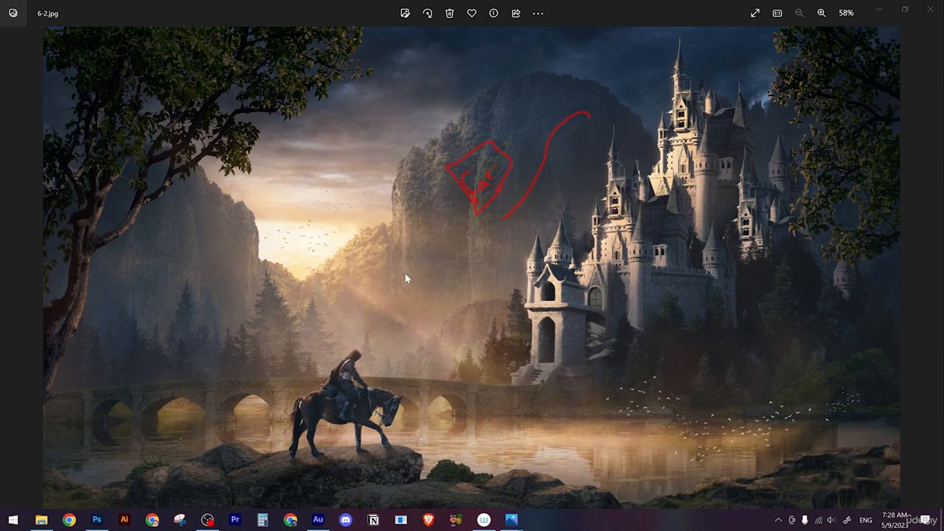
mouse_move(406, 279)
left_mouse_down()
mouse_move(430, 250)
mouse_move(438, 259)
mouse_move(433, 234)
mouse_move(444, 260)
mouse_move(468, 261)
mouse_move(431, 258)
mouse_move(431, 201)
left_mouse_up()
mouse_move(427, 149)
left_mouse_down()
mouse_move(392, 201)
mouse_move(381, 240)
mouse_move(301, 273)
mouse_move(198, 163)
left_mouse_up()
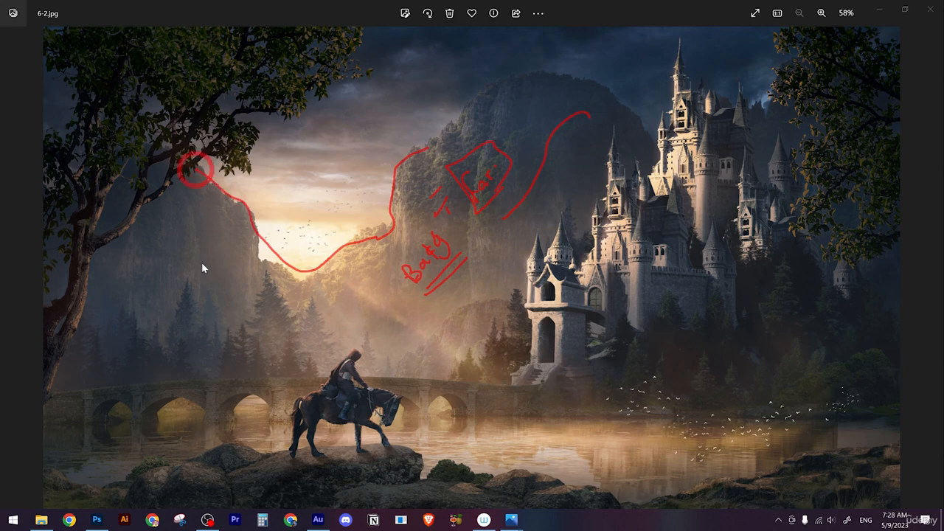
mouse_move(120, 306)
left_mouse_down()
mouse_move(358, 339)
mouse_move(480, 320)
mouse_move(531, 229)
mouse_move(596, 176)
left_mouse_up()
left_click_drag(427, 144, 468, 112)
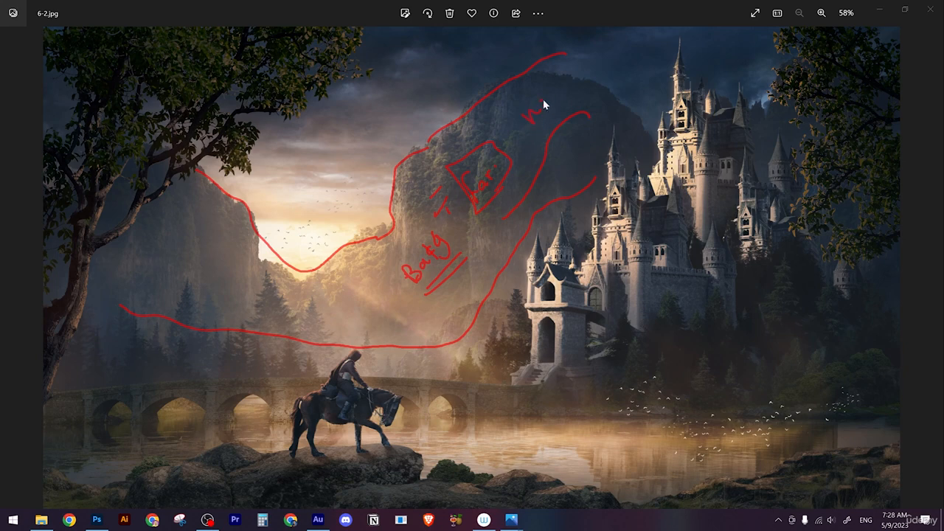
- Write a circled "not" on the large mountain and mark the background layer with a circled 3 and arrows
mouse_move(543, 99)
left_mouse_down()
mouse_move(552, 97)
mouse_move(506, 108)
mouse_move(580, 119)
mouse_move(550, 123)
left_mouse_up()
left_click_drag(602, 60, 590, 86)
left_click_drag(626, 46, 632, 56)
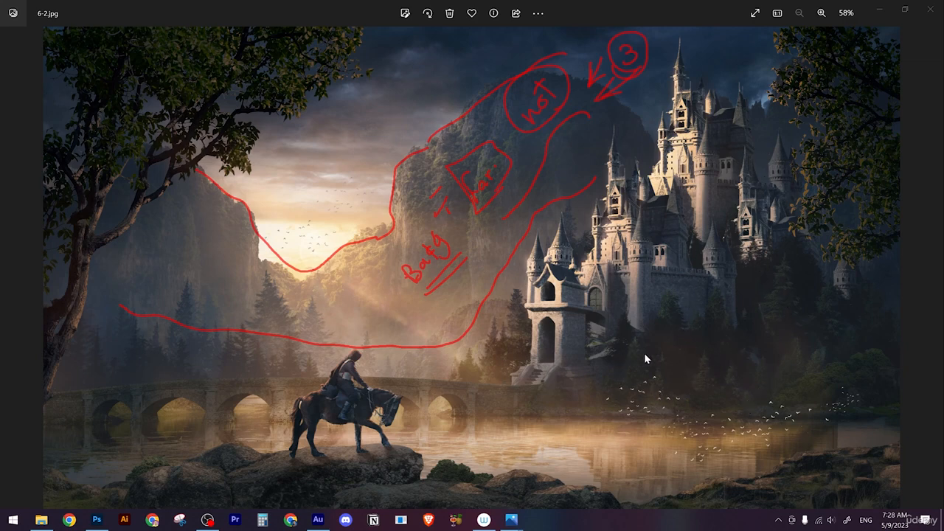
- Number the castle with a circled 2 and draw arrows at its towers and the mountain behind
left_click_drag(686, 293, 699, 304)
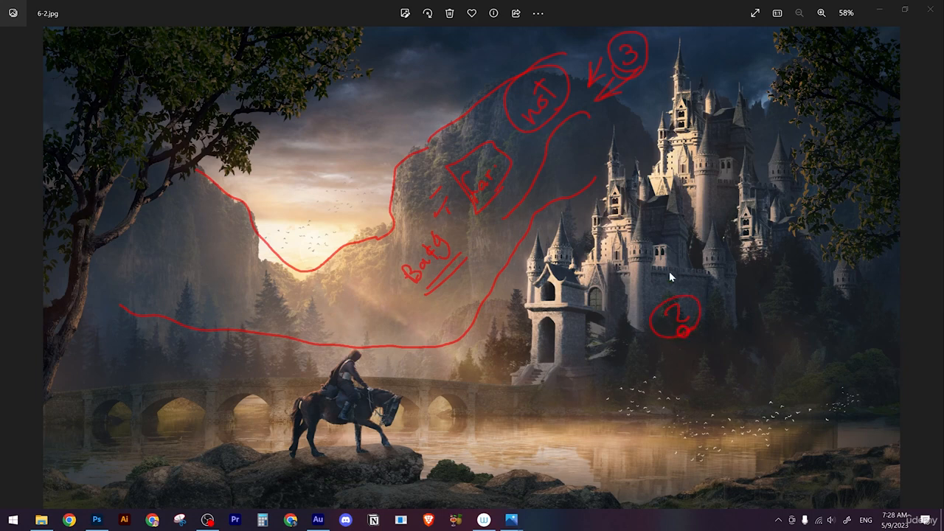
left_click_drag(653, 143, 649, 138)
mouse_move(777, 146)
left_mouse_down()
mouse_move(774, 109)
mouse_move(780, 119)
left_mouse_up()
left_click_drag(478, 125, 492, 122)
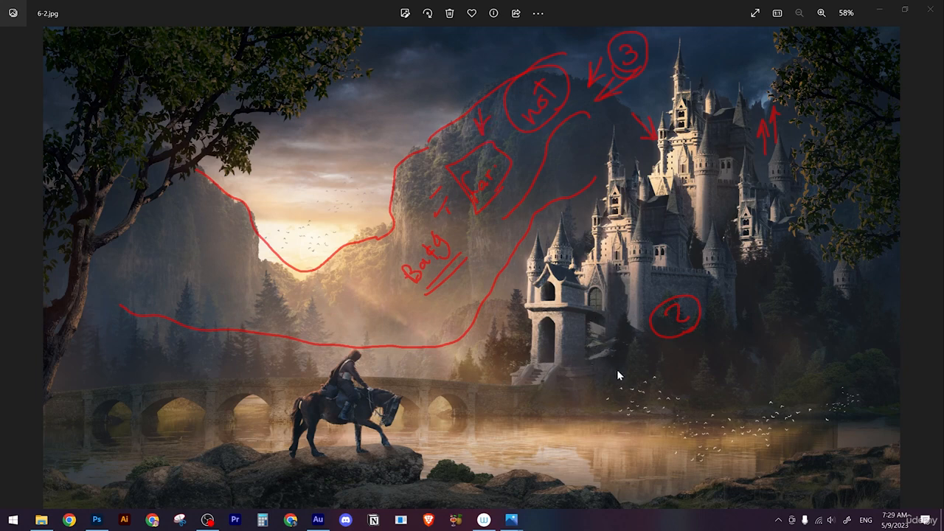
- Add arrows at the castle's base and the misty trees, and write an underlined "mid" beside the castle
left_click_drag(612, 376, 617, 344)
left_click_drag(426, 315, 467, 342)
mouse_move(467, 343)
left_mouse_down()
mouse_move(447, 341)
mouse_move(472, 326)
left_mouse_up()
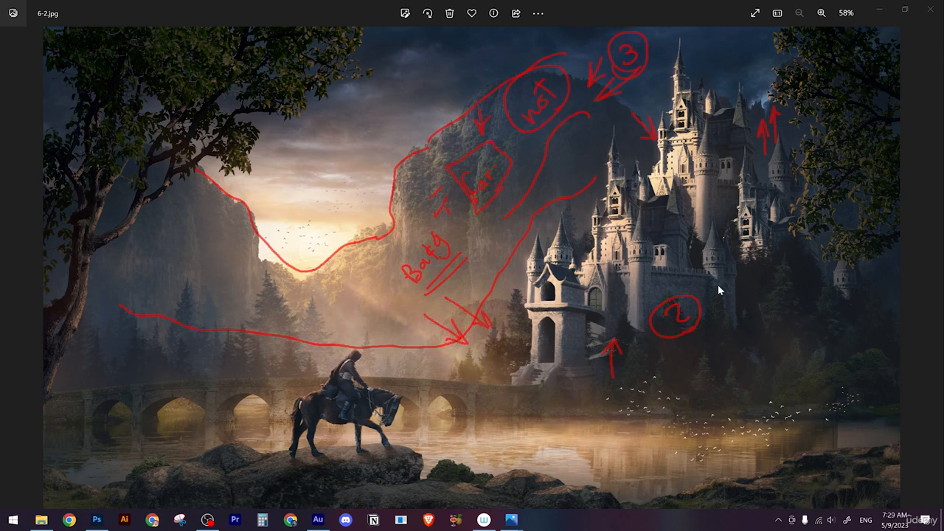
mouse_move(740, 336)
left_mouse_down()
mouse_move(766, 329)
mouse_move(768, 343)
mouse_move(780, 338)
mouse_move(780, 349)
mouse_move(732, 382)
left_mouse_up()
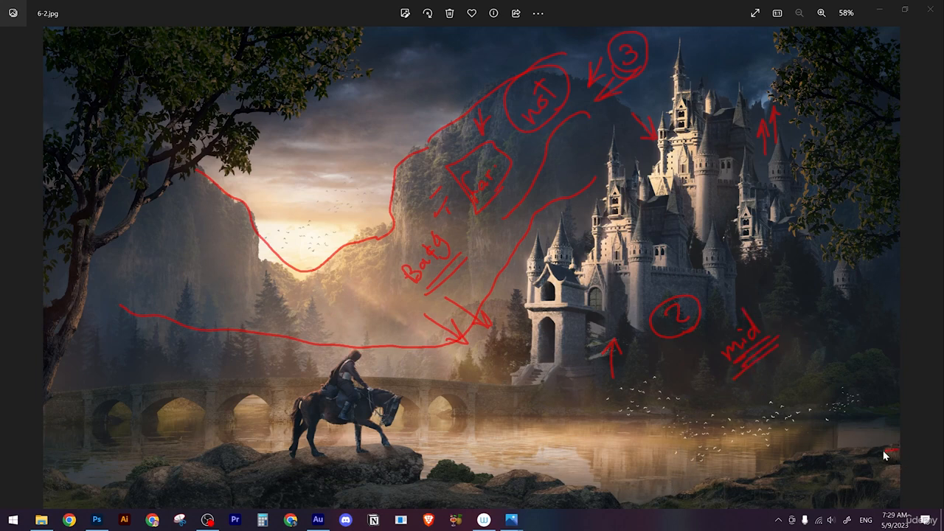
- Outline the foreground rocks, rider and tree in one red line and number that layer with a circled 1
mouse_move(885, 456)
left_mouse_down()
mouse_move(818, 451)
mouse_move(660, 494)
mouse_move(435, 467)
mouse_move(382, 427)
mouse_move(413, 415)
mouse_move(357, 354)
mouse_move(330, 360)
mouse_move(282, 405)
mouse_move(136, 468)
mouse_move(62, 471)
mouse_move(42, 429)
mouse_move(79, 269)
mouse_move(195, 158)
mouse_move(267, 109)
mouse_move(301, 28)
left_mouse_up()
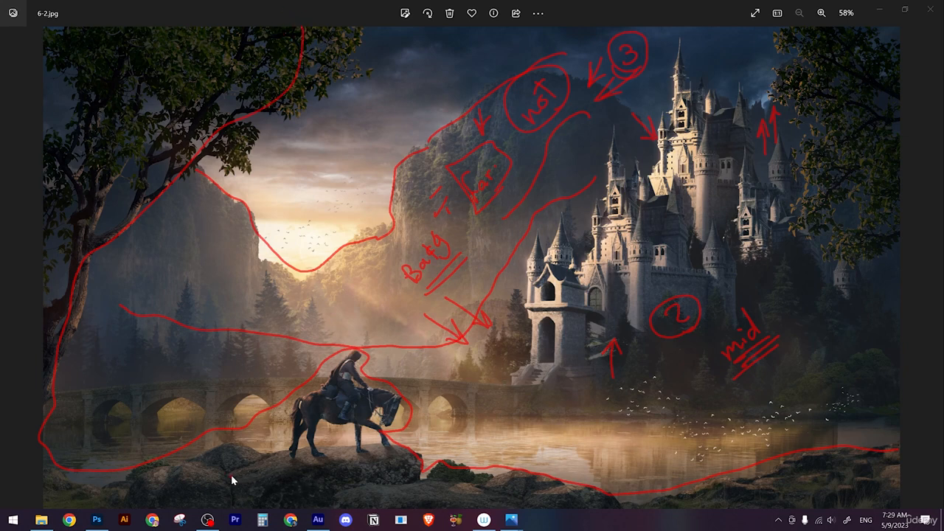
left_click_drag(231, 479, 252, 487)
left_click_drag(271, 481, 291, 496)
left_click_drag(268, 370, 296, 383)
left_click_drag(290, 374, 298, 383)
mouse_move(279, 352)
left_mouse_down()
mouse_move(285, 365)
mouse_move(295, 344)
mouse_move(282, 339)
mouse_move(298, 360)
left_mouse_up()
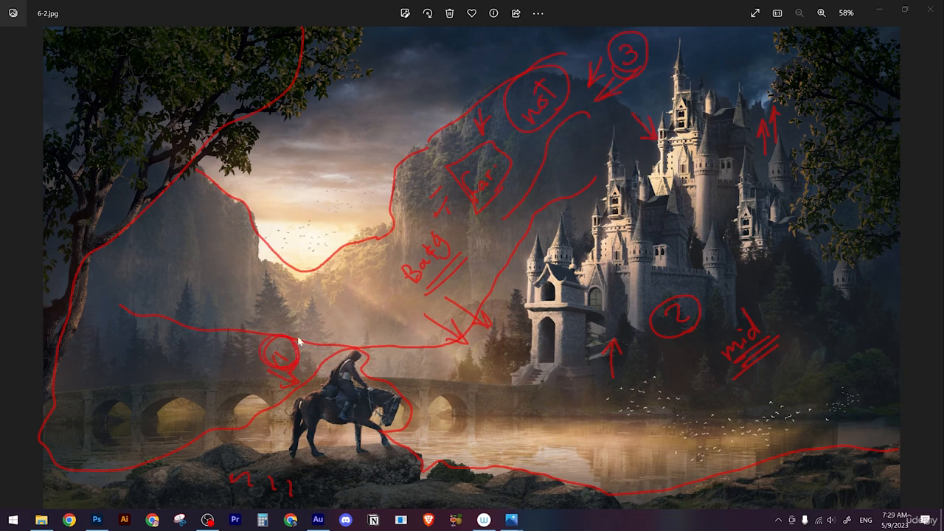
- Hatch the foreground tree's foliage and mark its trunk, and clear all the depth-layer annotations
left_click_drag(176, 78, 205, 48)
left_click_drag(177, 80, 227, 56)
left_click_drag(171, 97, 208, 78)
left_click_drag(164, 109, 191, 90)
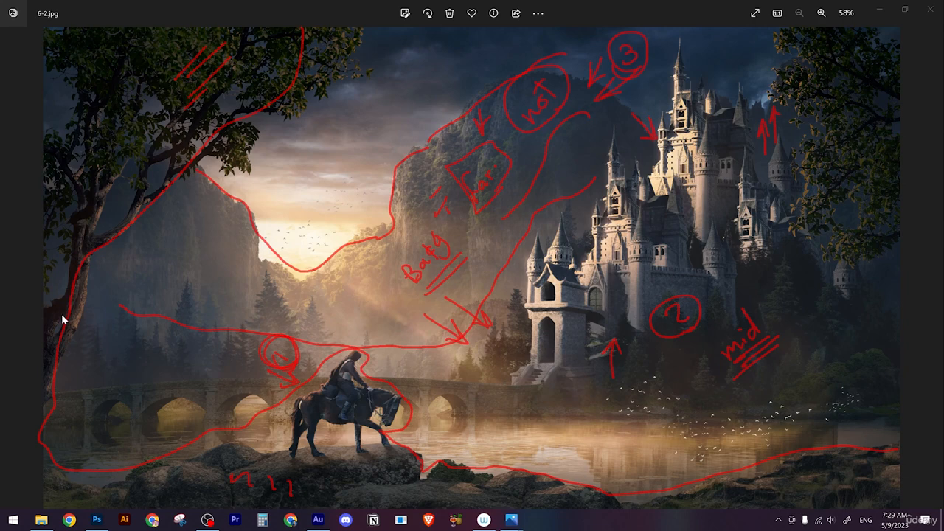
left_click_drag(43, 317, 49, 323)
left_click_drag(47, 358, 53, 365)
key("ctrl+z")
key("Escape")
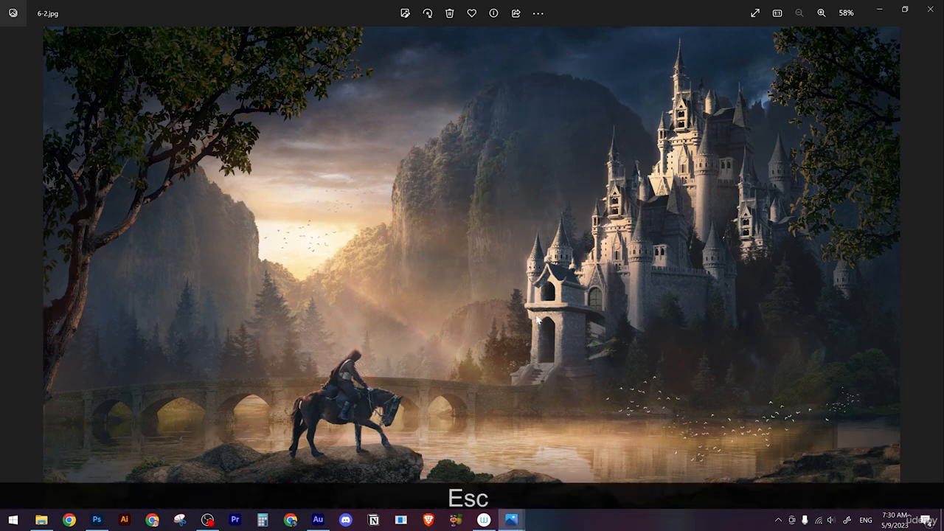
- Draw a red rule-of-thirds grid over the reference image with two vertical and two horizontal lines
key("F3")
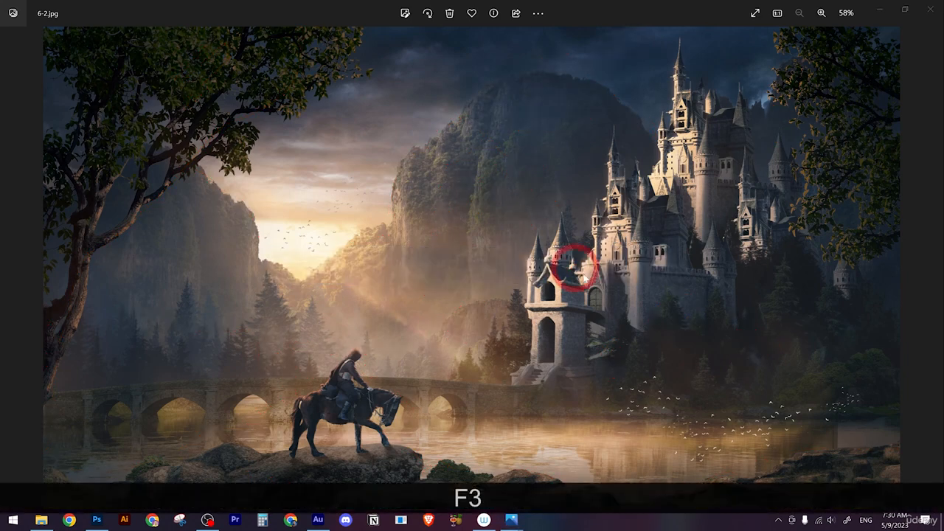
left_click_drag(352, 31, 296, 480)
mouse_move(681, 35)
left_mouse_down()
mouse_move(651, 294)
mouse_move(645, 499)
left_mouse_up()
left_click_drag(893, 151, 53, 177)
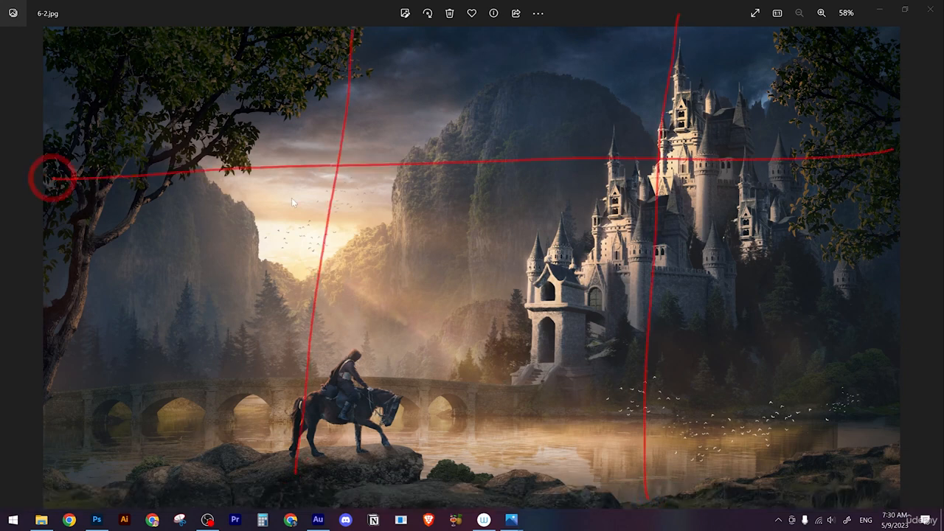
left_click_drag(917, 380, 1, 433)
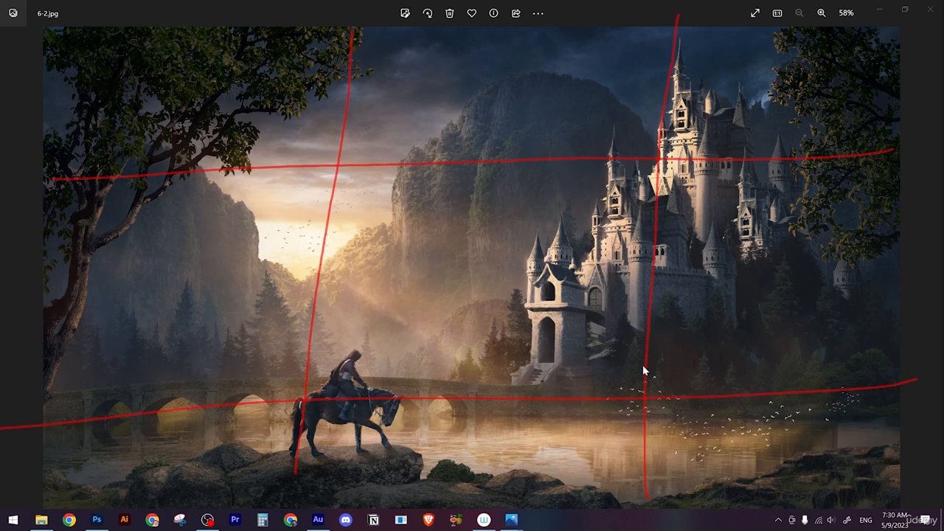
left_click_drag(297, 476, 295, 509)
- Circle the grid's four intersection points and draw arrows at the one on the castle
mouse_move(668, 147)
left_mouse_down()
mouse_move(651, 165)
mouse_move(667, 150)
left_mouse_up()
mouse_move(353, 167)
left_mouse_down()
mouse_move(328, 180)
mouse_move(346, 172)
left_mouse_up()
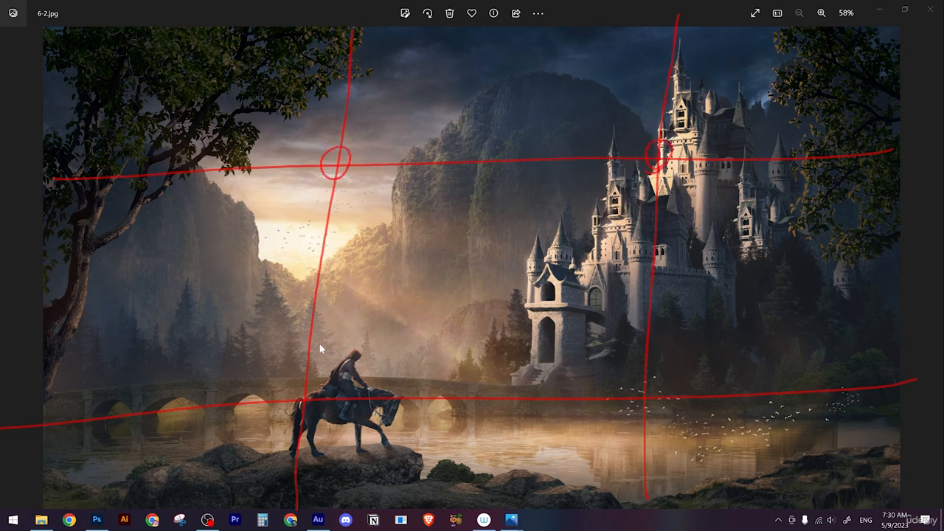
left_click_drag(299, 409, 296, 397)
mouse_move(639, 411)
left_mouse_down()
mouse_move(660, 389)
mouse_move(633, 401)
left_mouse_up()
left_click_drag(646, 102, 652, 122)
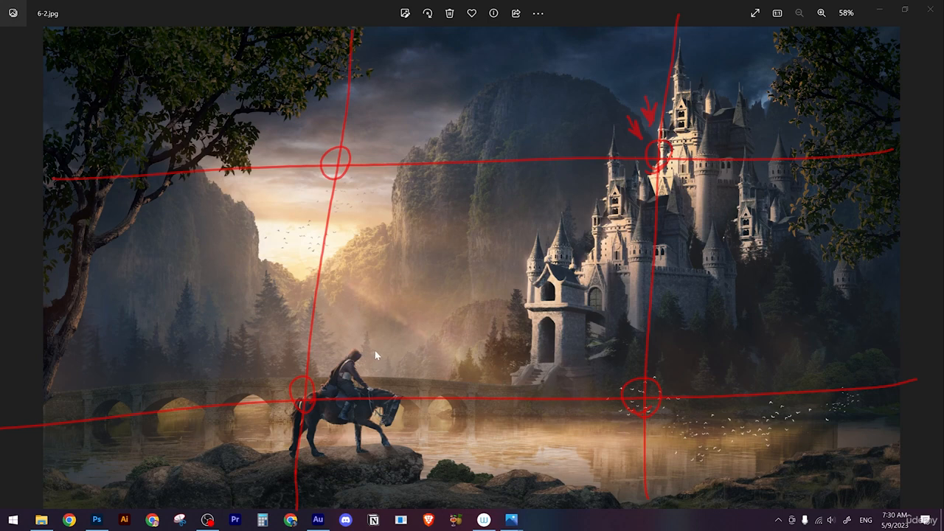
- Mark the rider with arrows, draw flow lines across the mountains toward the castle, and circle the rider on horseback
left_click_drag(366, 344, 362, 370)
key("ctrl+z")
mouse_move(382, 377)
left_mouse_down()
mouse_move(427, 359)
mouse_move(415, 370)
left_mouse_up()
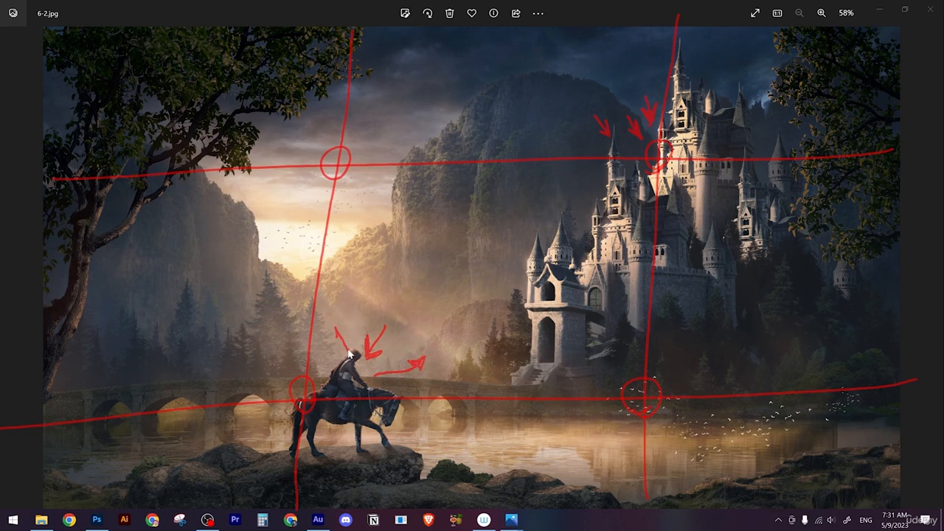
mouse_move(458, 330)
left_mouse_down()
mouse_move(525, 298)
mouse_move(542, 279)
left_mouse_up()
left_click_drag(459, 275, 533, 191)
left_click_drag(398, 256, 458, 194)
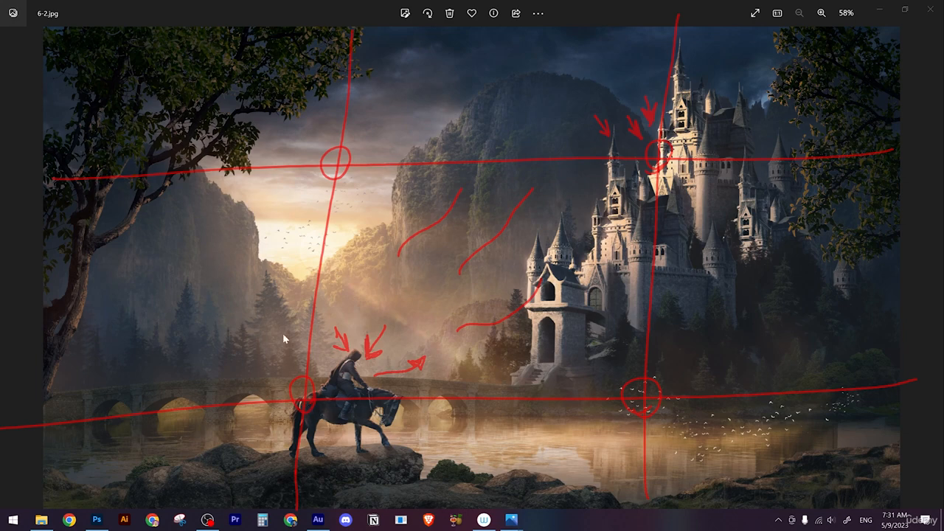
mouse_move(417, 457)
left_mouse_down()
mouse_move(255, 417)
mouse_move(405, 307)
mouse_move(417, 451)
mouse_move(355, 476)
left_mouse_up()
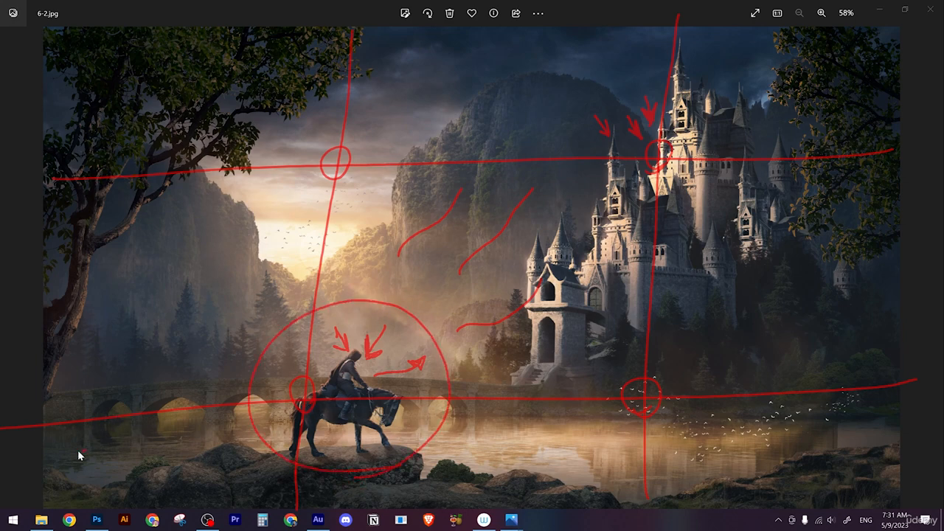
- Circle the area below the foreground tree, add arrows at its trunk, and trace its trunk and branches in red
mouse_move(82, 412)
left_mouse_down()
mouse_move(93, 432)
mouse_move(90, 422)
left_mouse_up()
mouse_move(125, 346)
left_mouse_down()
mouse_move(77, 378)
mouse_move(110, 380)
left_mouse_up()
left_click_drag(152, 264, 117, 242)
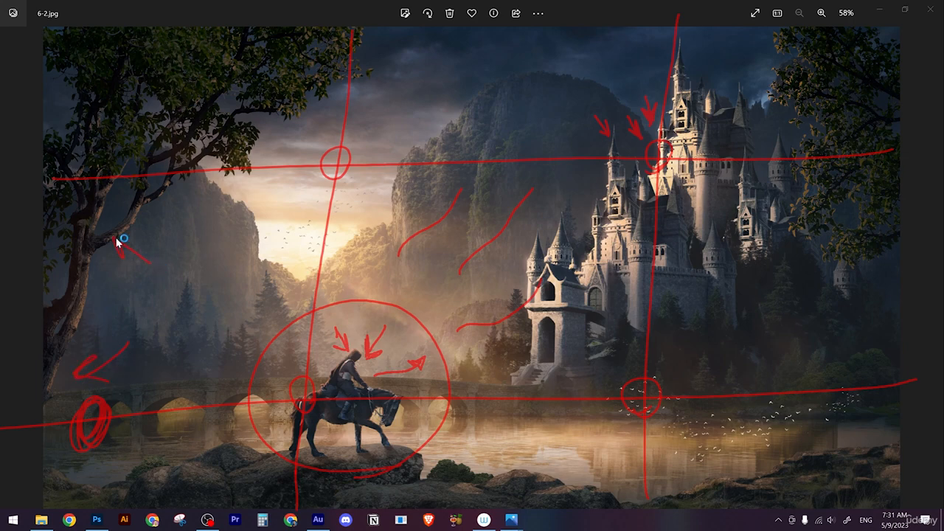
mouse_move(246, 55)
left_mouse_down()
mouse_move(87, 264)
mouse_move(59, 373)
left_mouse_up()
left_click_drag(47, 328, 77, 249)
mouse_move(89, 220)
left_mouse_down()
mouse_move(89, 194)
mouse_move(64, 153)
left_mouse_up()
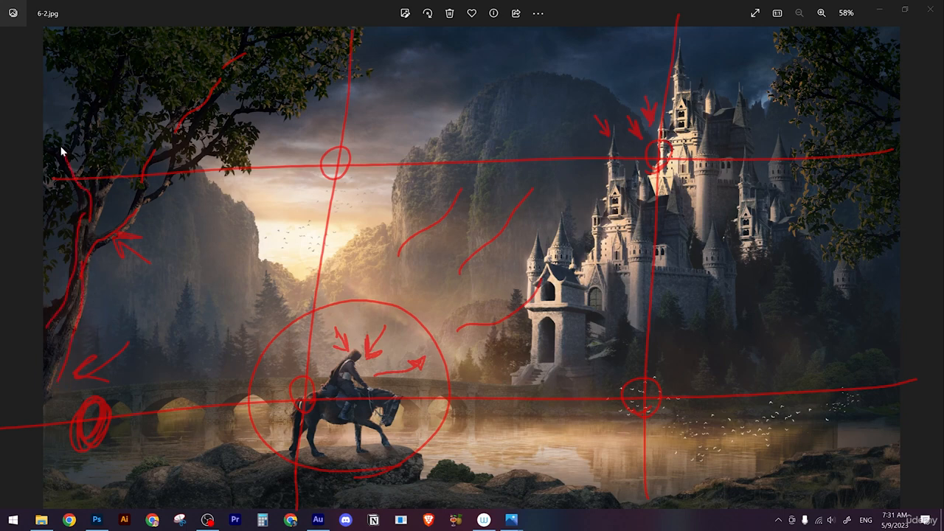
left_click_drag(91, 191, 100, 82)
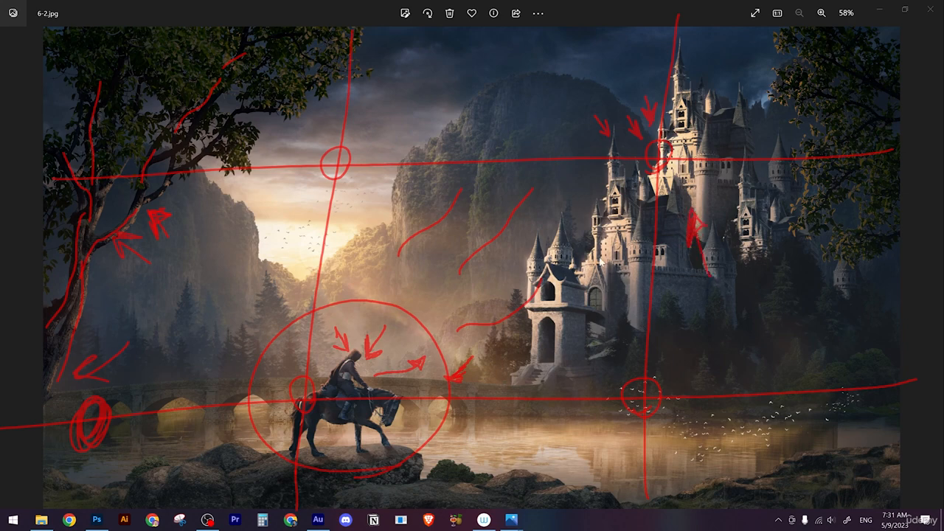
- Circle the castle's arched window, mark the horse's head and the overhanging branches opposite the large tree, and clear all annotations
mouse_move(627, 306)
left_mouse_down()
mouse_move(579, 284)
mouse_move(590, 343)
left_mouse_up()
left_click_drag(426, 449, 402, 428)
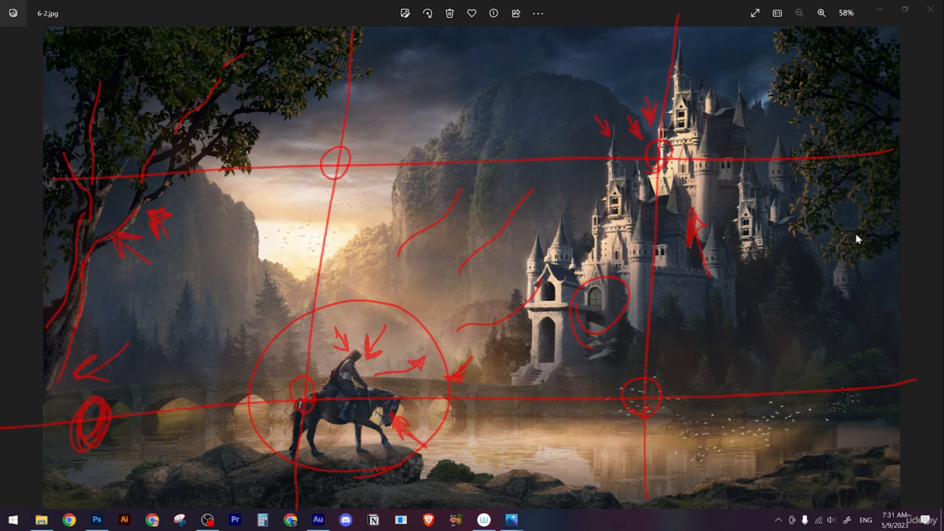
left_click_drag(885, 159, 800, 81)
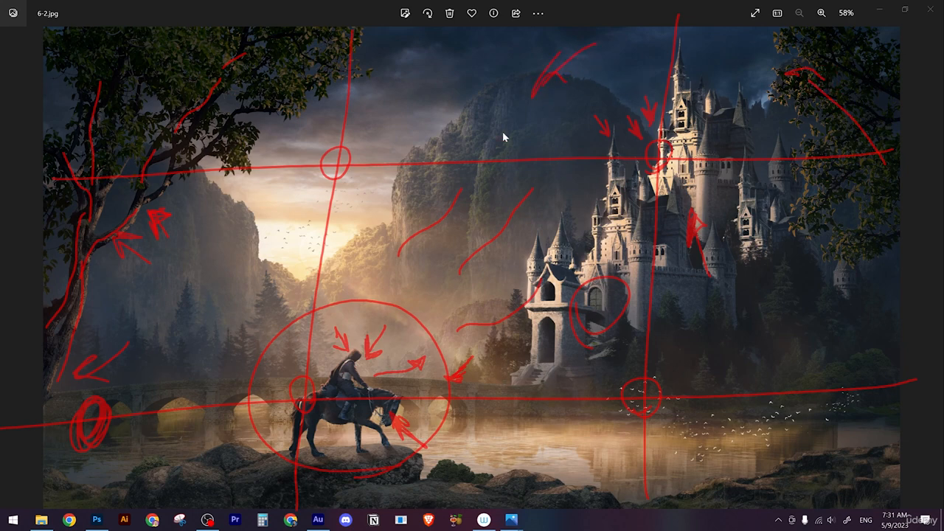
key("Escape")
- Return to Photoshop and open the rocky shore image shutterstock_1917672041.jpg from the imgs folder as its own document
mouse_move(97, 518)
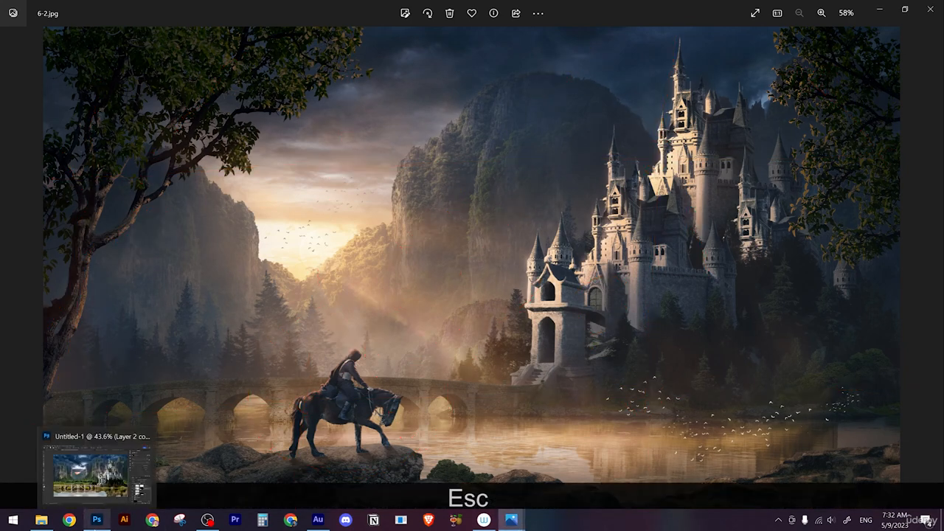
left_click(104, 500)
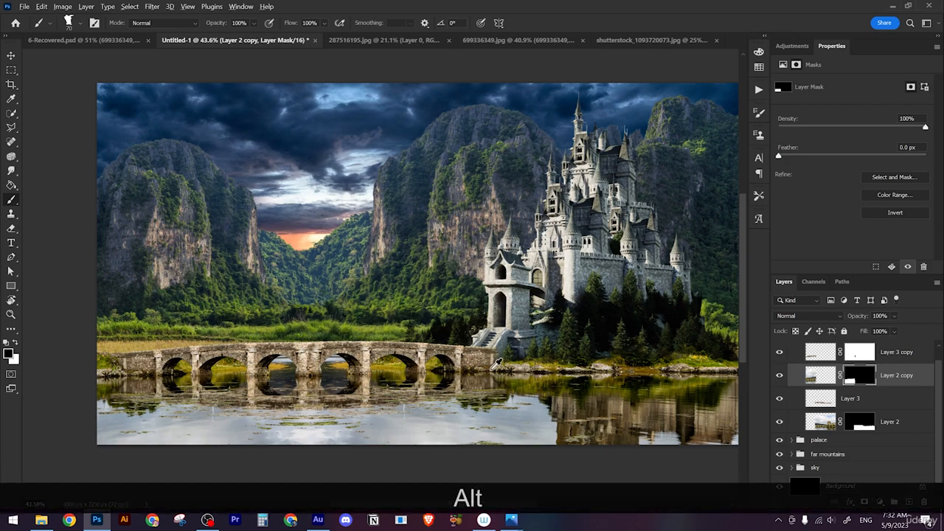
scroll(479, 371, "up", 1)
scroll(449, 224, "down", 1)
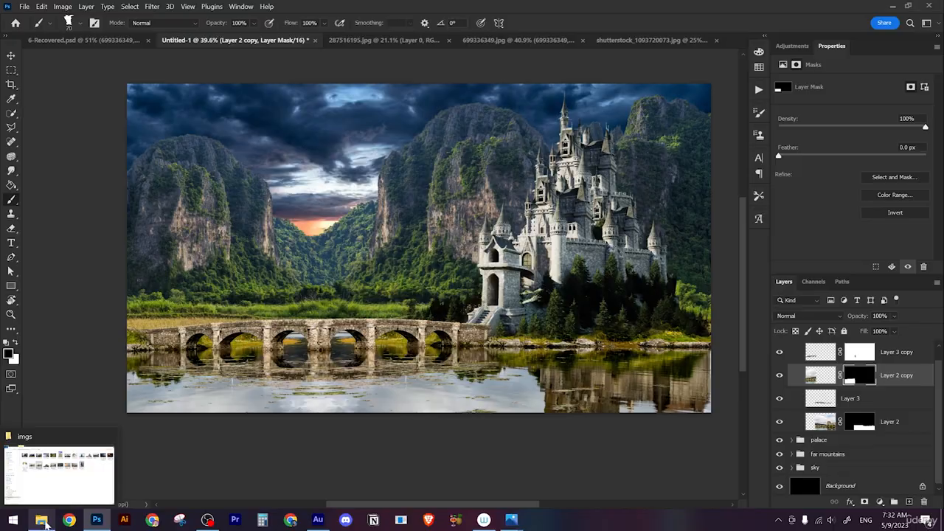
left_click(43, 520)
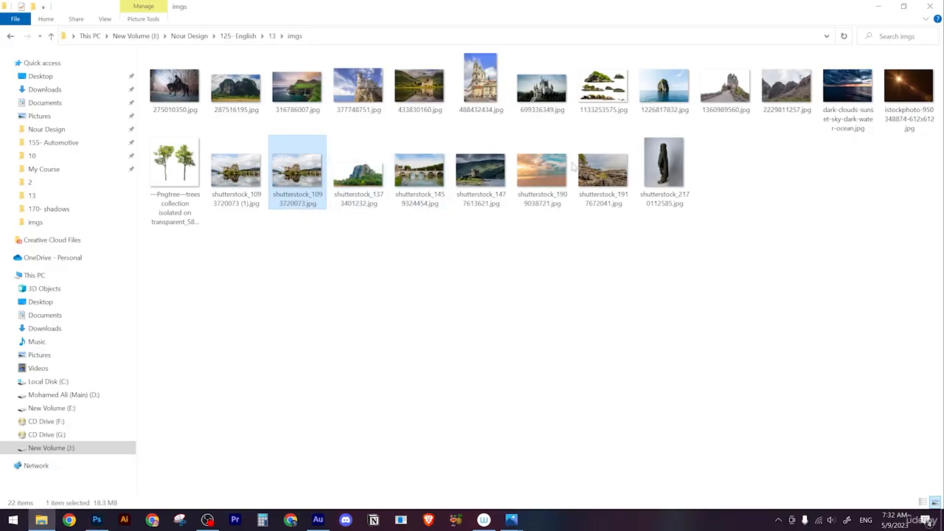
left_click_drag(593, 176, 548, 19)
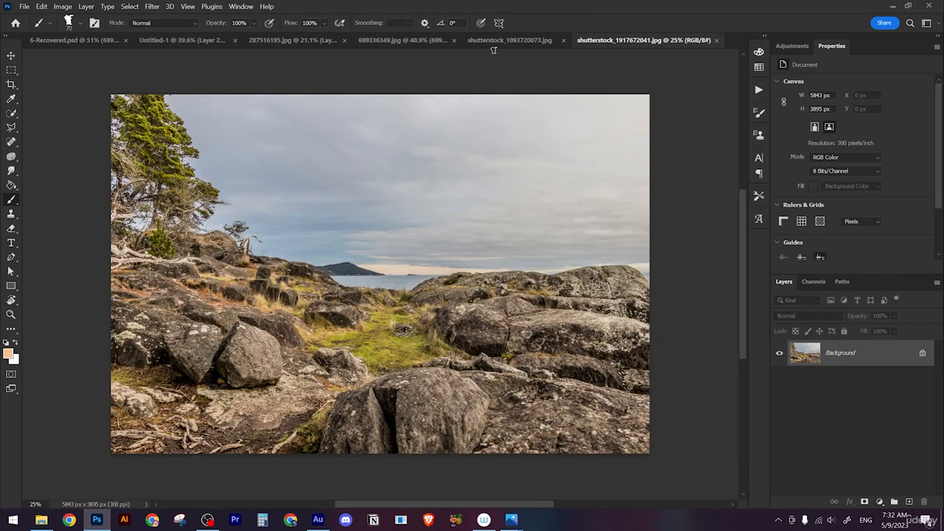
- Close shutterstock_1093720073.jpg without saving and bring up the 699336349.jpg castle document
left_click(486, 40)
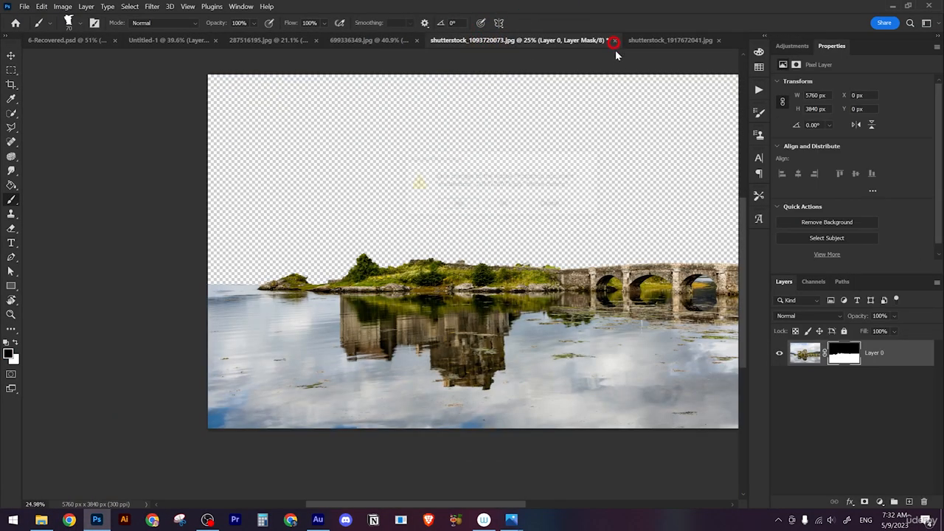
left_click(615, 40)
left_click(504, 205)
left_click(491, 40)
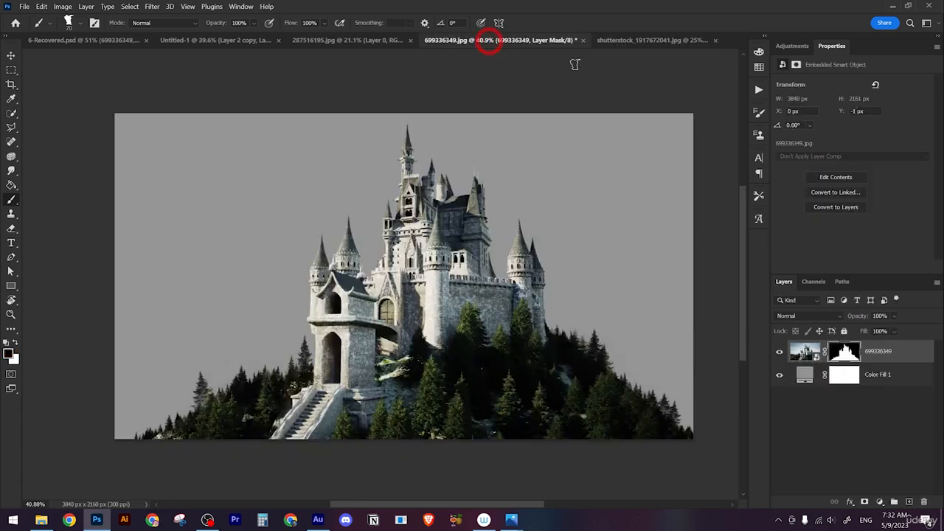
- Close the 287516195.jpg and 699336349.jpg documents and bring up the rocky shore image shutterstock_1917672041.jpg
left_click(491, 40)
left_click(371, 278, "alt")
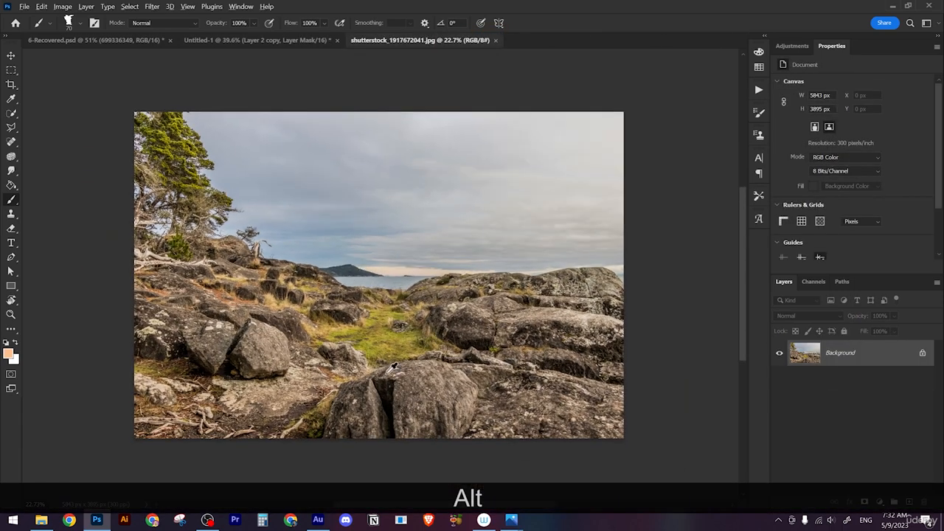
scroll(394, 369, "up", 1)
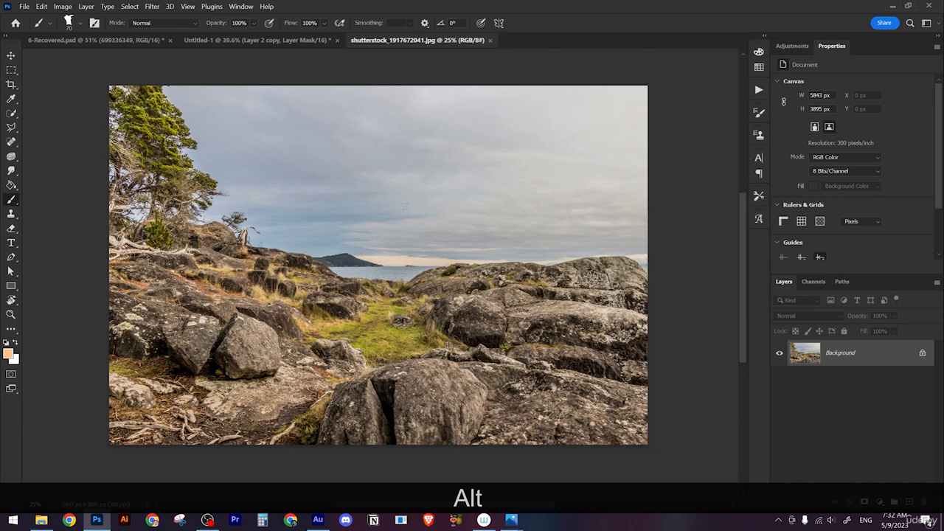
- Compare the Blue, Green and Red channels of the rocky shore image for contrast between land and sky
left_click(819, 283)
left_click(860, 406)
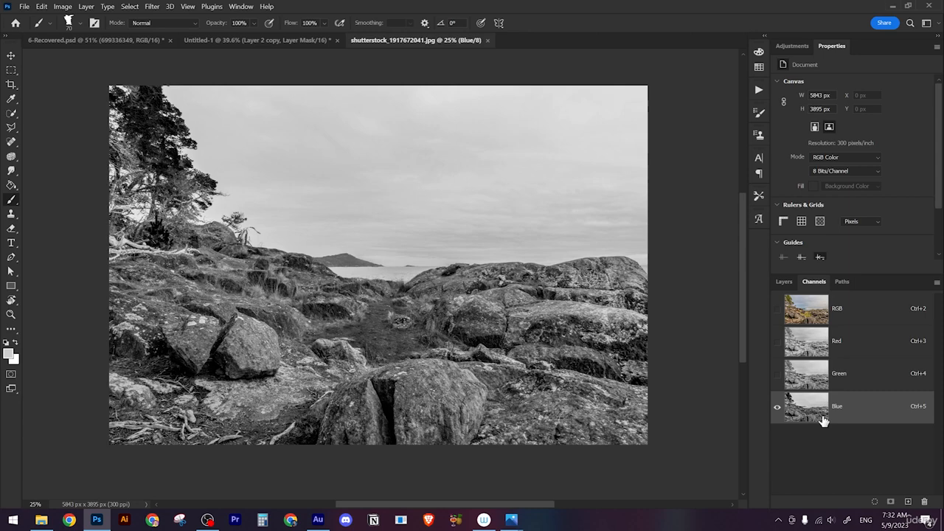
left_click(843, 375)
left_click(843, 341)
- Duplicate the Blue channel and make only the duplicate channel visible
left_click(852, 408)
right_click(850, 410)
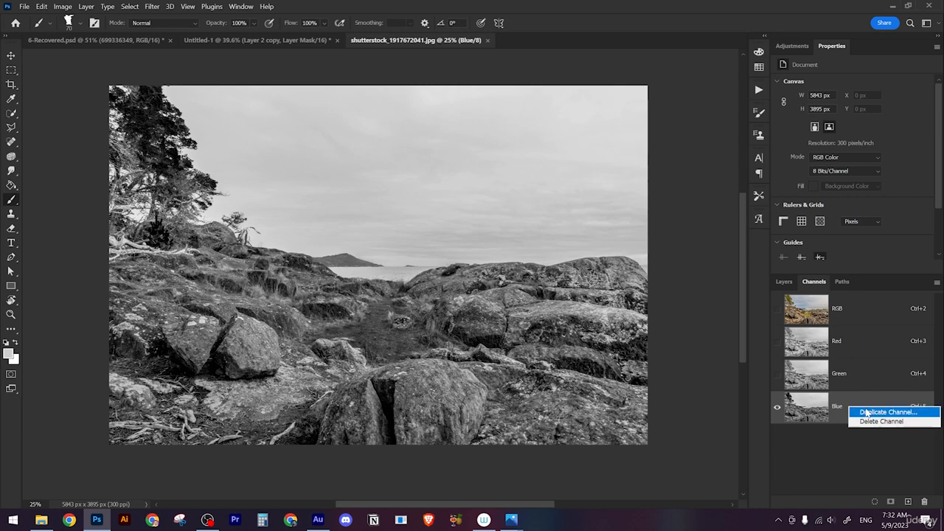
left_click(865, 411)
left_click(914, 179)
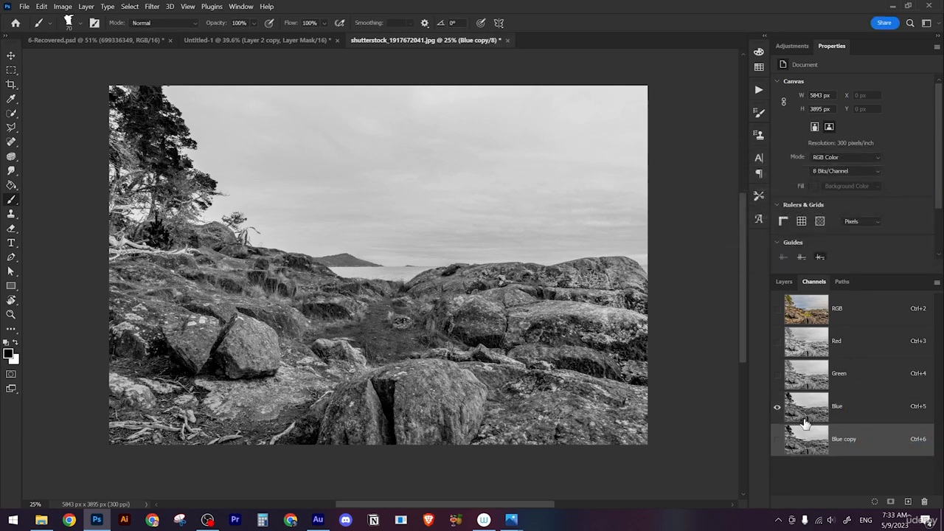
left_click(778, 442)
left_click(777, 407)
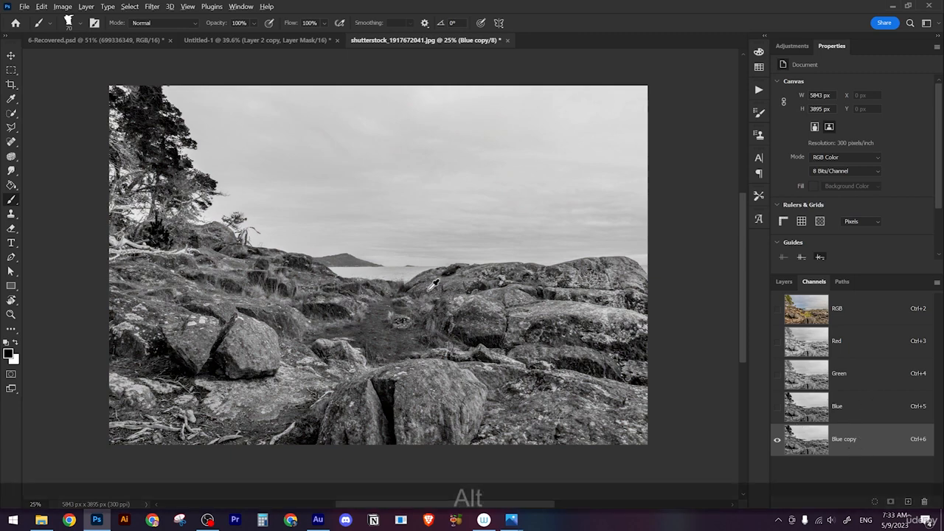
- Apply Levels to the duplicated blue channel with input levels of 91 for black, 2.4 for midtones and 186 for white
scroll(434, 288, "up", 1)
left_click_drag(447, 308, 508, 287)
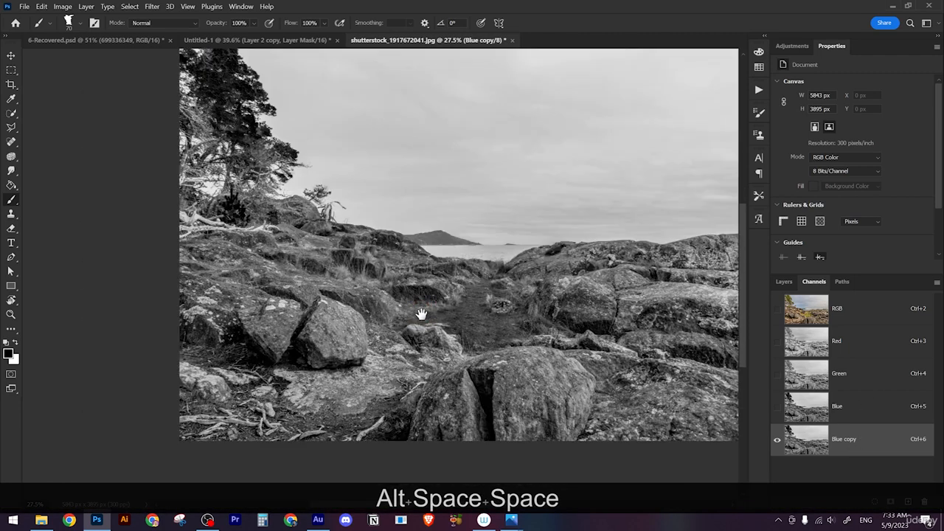
key("ctrl+0")
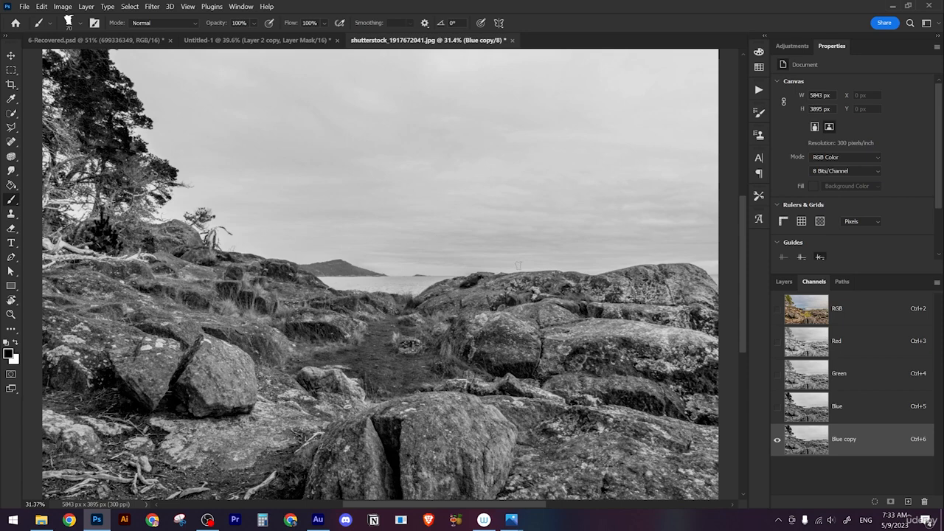
key("ctrl")
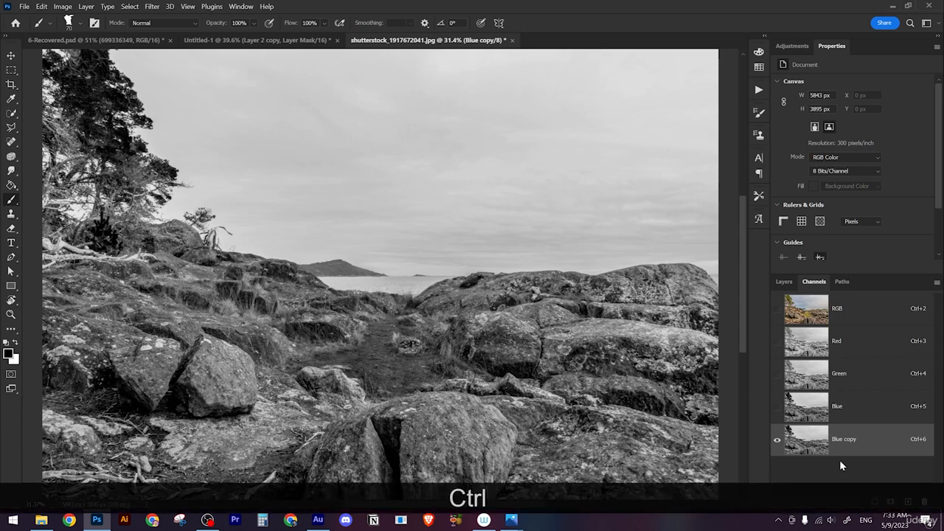
key("ctrl+l")
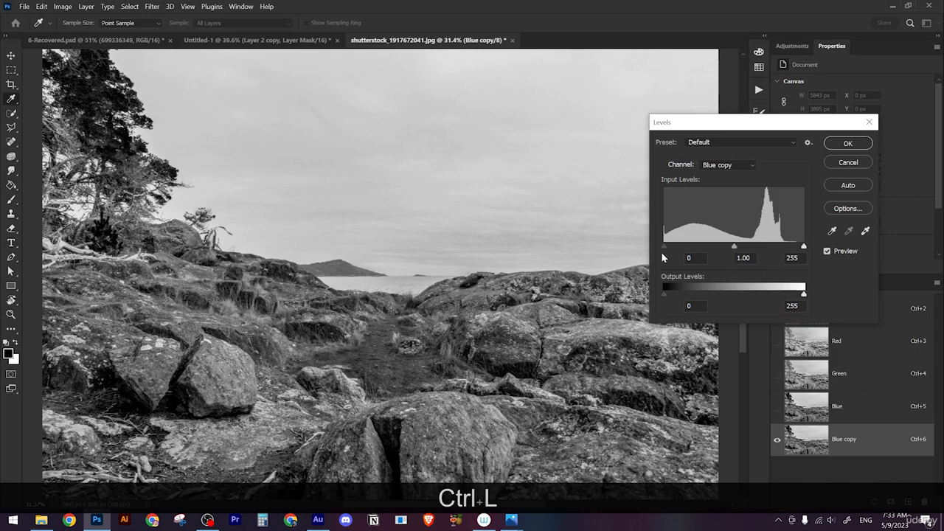
left_click_drag(664, 247, 684, 247)
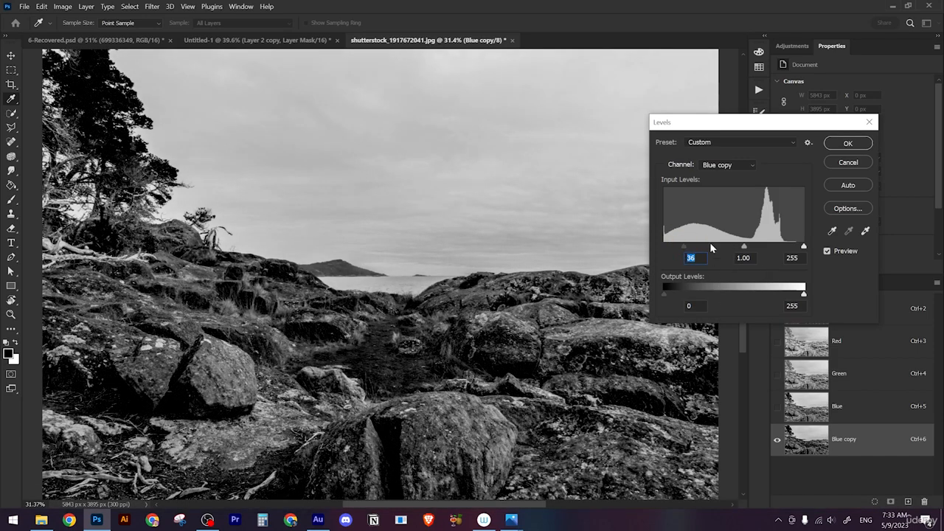
left_click_drag(684, 250, 699, 246)
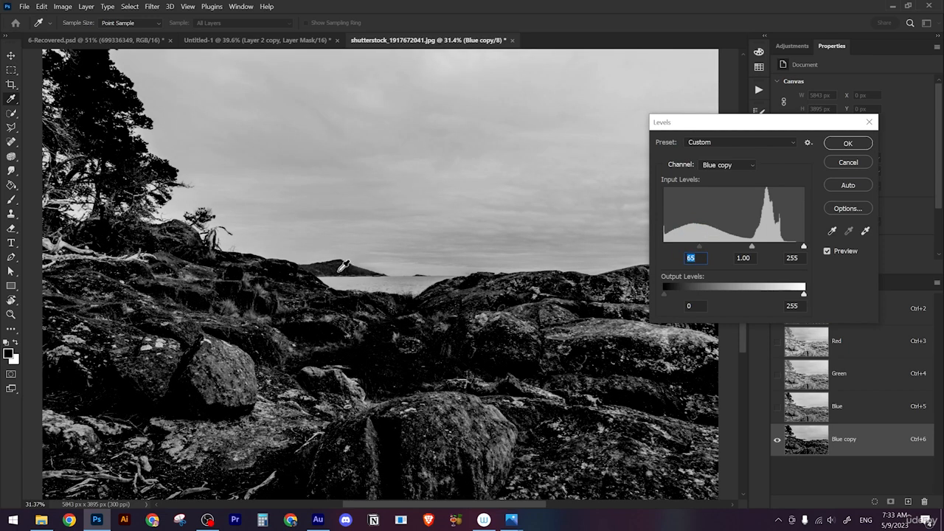
left_click_drag(753, 249, 729, 249)
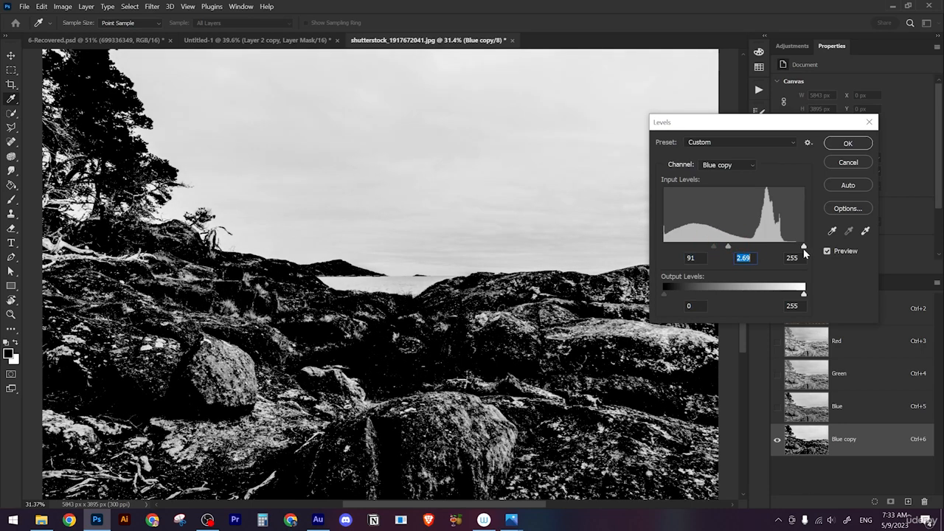
left_click_drag(804, 248, 791, 247)
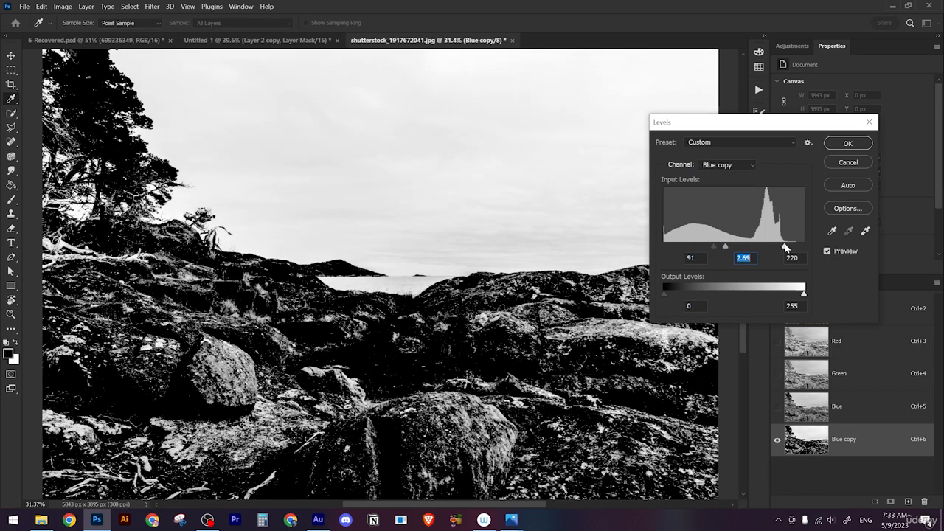
left_click(777, 248)
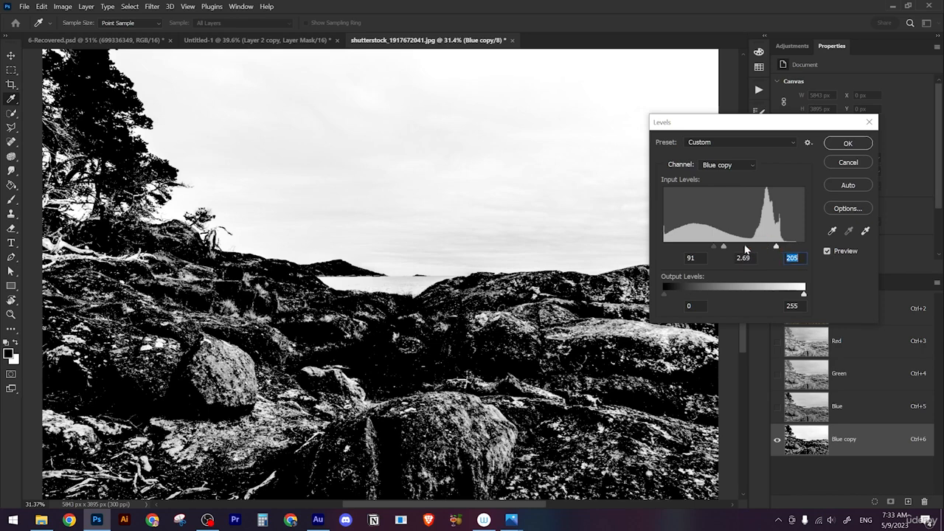
left_click_drag(725, 251, 766, 247)
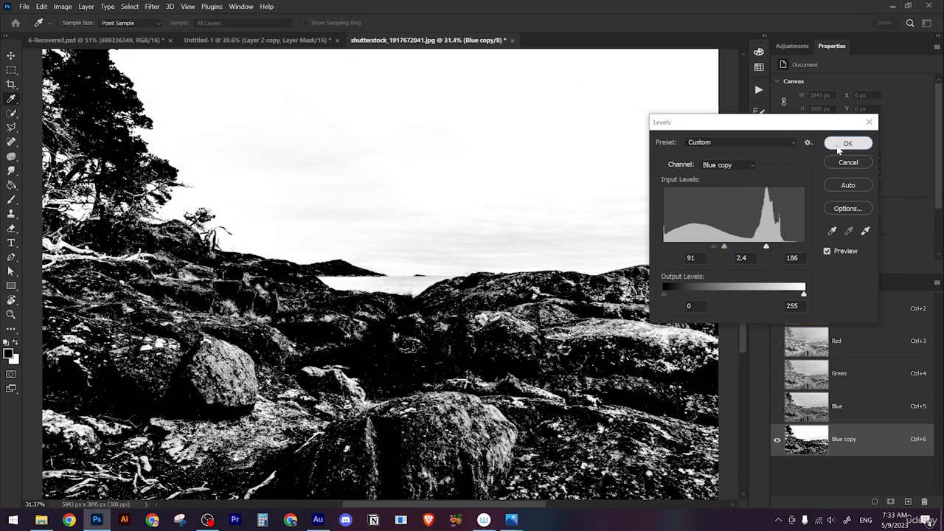
left_click(849, 143)
- Examine the high-contrast rocks, ridge line and tree edges in the duplicated blue channel
key("b")
scroll(299, 285, "down", 2)
scroll(295, 281, "up", 3, "alt")
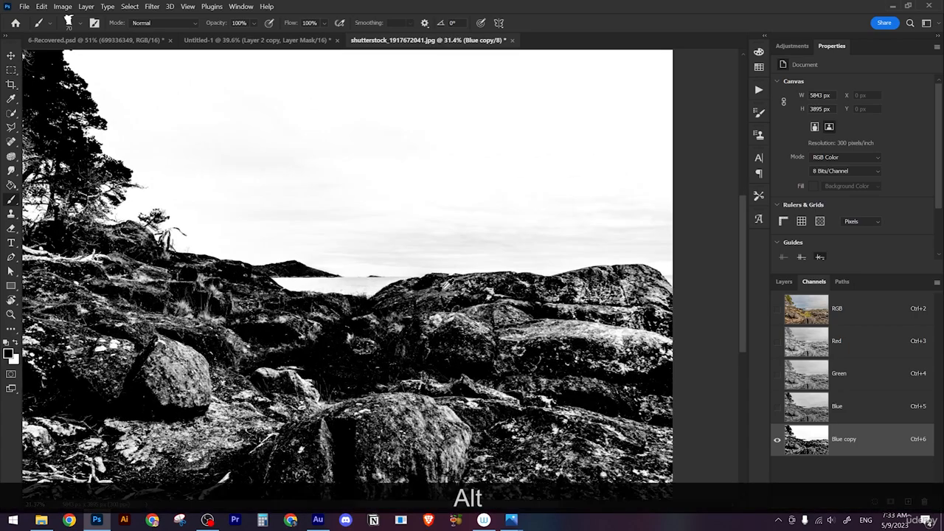
scroll(529, 333, "down", 3)
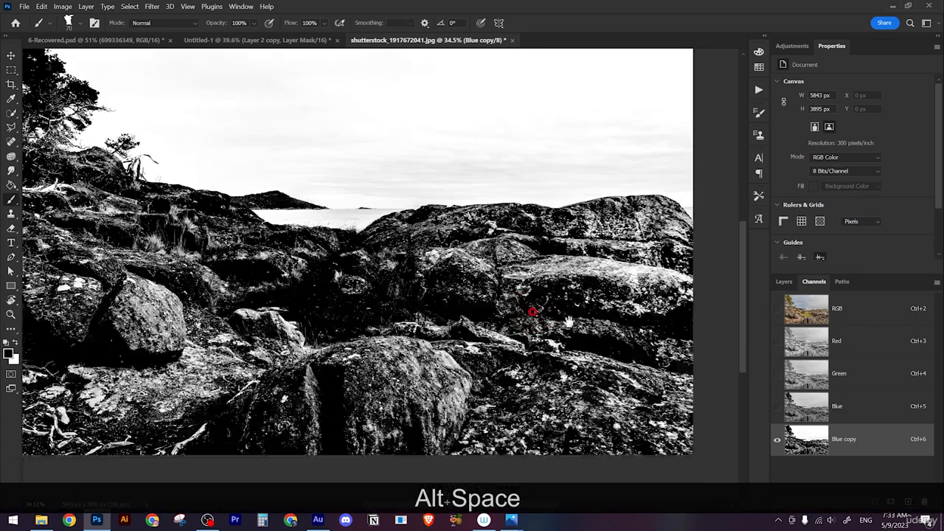
scroll(369, 318, "down", 1, "alt")
scroll(288, 295, "up", 1, "alt")
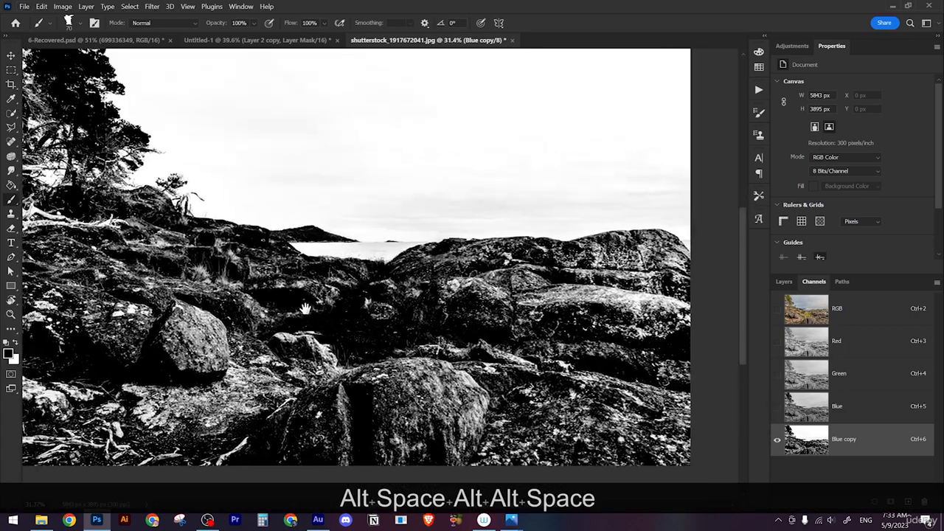
scroll(306, 313, "down", 2, "alt")
key("ctrl+0")
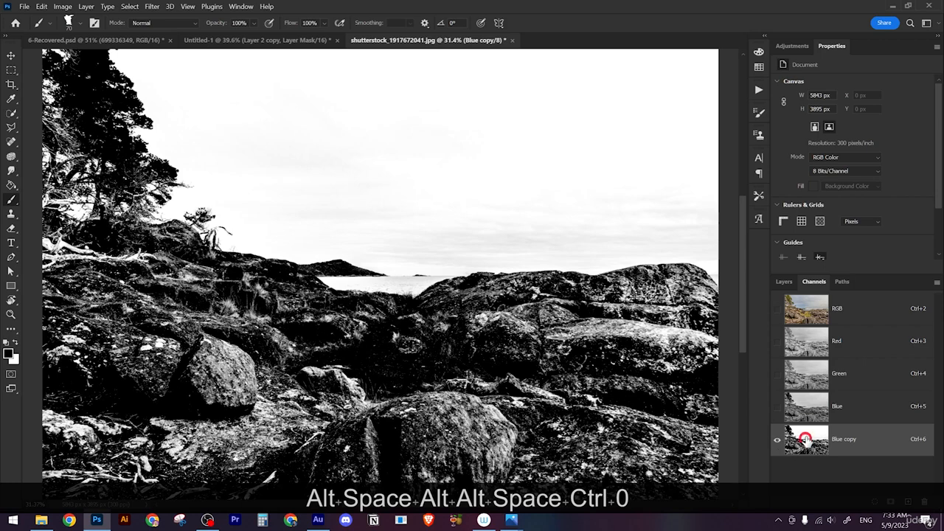
- Enlarge the rough-edged brush to 900 px and paint black over the boulder and ground in the lower middle
key("b")
key("bracketright")
key("bracketright")
key("bracketright")
key("bracketright")
key("bracketright")
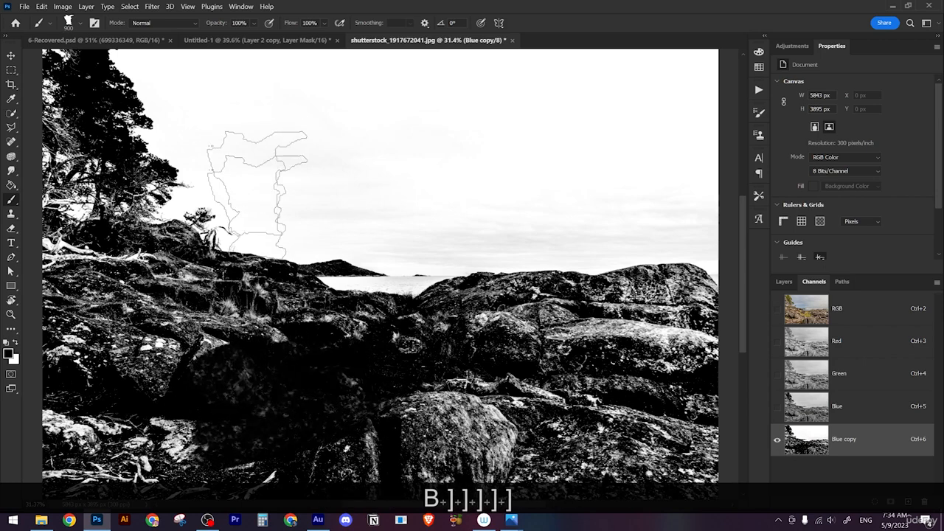
- Switch to the square brush, enlarge it to 500 px, and paint the rocks below the ridge line solid black
right_click(343, 315)
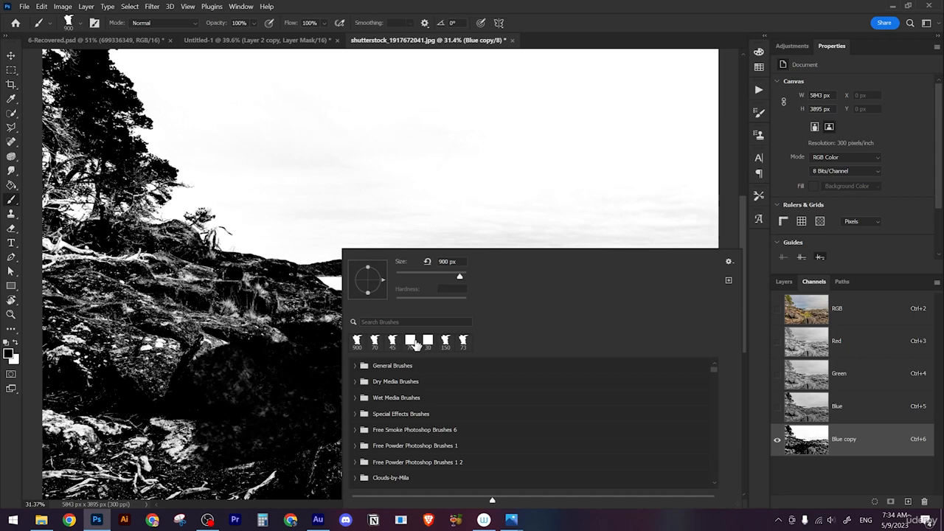
left_click(411, 340)
left_click(225, 346)
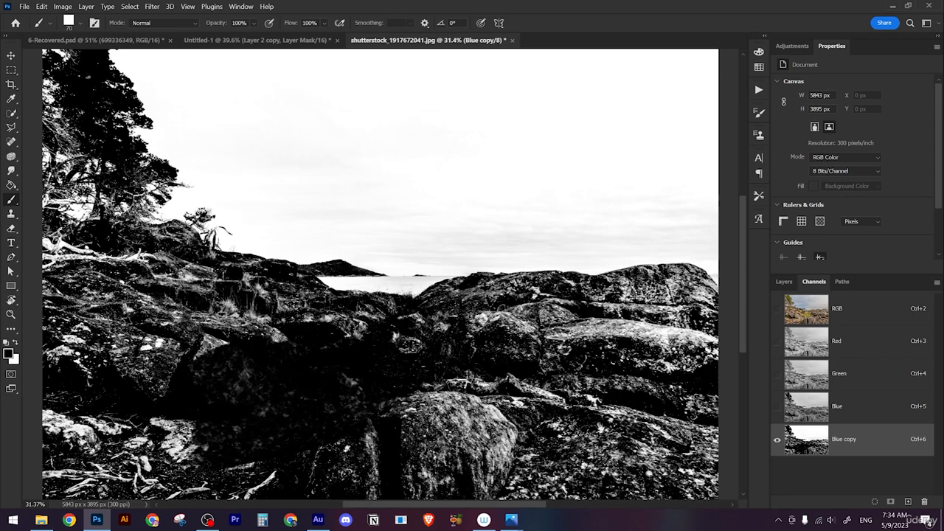
key("bracketright")
key("bracketright")
key("bracketright")
key("bracketright")
key("bracketright")
key("bracketright")
key("bracketright")
key("bracketright")
key("bracketright")
key("bracketright")
key("bracketright")
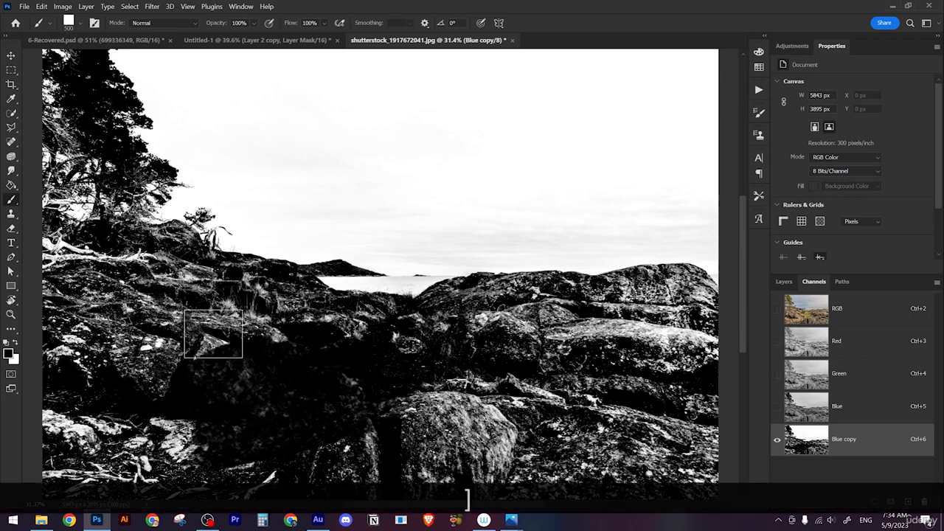
mouse_move(214, 334)
left_mouse_down()
mouse_move(138, 334)
mouse_move(44, 359)
mouse_move(36, 340)
mouse_move(44, 442)
mouse_move(259, 507)
mouse_move(115, 498)
mouse_move(93, 487)
mouse_move(315, 485)
mouse_move(670, 526)
mouse_move(718, 497)
mouse_move(662, 482)
mouse_move(651, 458)
mouse_move(364, 433)
mouse_move(437, 430)
mouse_move(184, 423)
mouse_move(219, 457)
mouse_move(7, 405)
mouse_move(204, 449)
mouse_move(270, 368)
mouse_move(339, 362)
mouse_move(567, 377)
mouse_move(709, 419)
mouse_move(707, 363)
mouse_move(684, 308)
mouse_move(636, 313)
mouse_move(670, 389)
mouse_move(661, 334)
mouse_move(535, 340)
mouse_move(497, 313)
mouse_move(409, 343)
mouse_move(279, 325)
mouse_move(26, 239)
mouse_move(103, 294)
mouse_move(270, 371)
mouse_move(236, 326)
mouse_move(247, 306)
mouse_move(288, 310)
left_mouse_up()
- Paint white over the distant headland and the adjoining water with the 500 px square brush
scroll(378, 262, "up", 3)
scroll(390, 263, "up", 3)
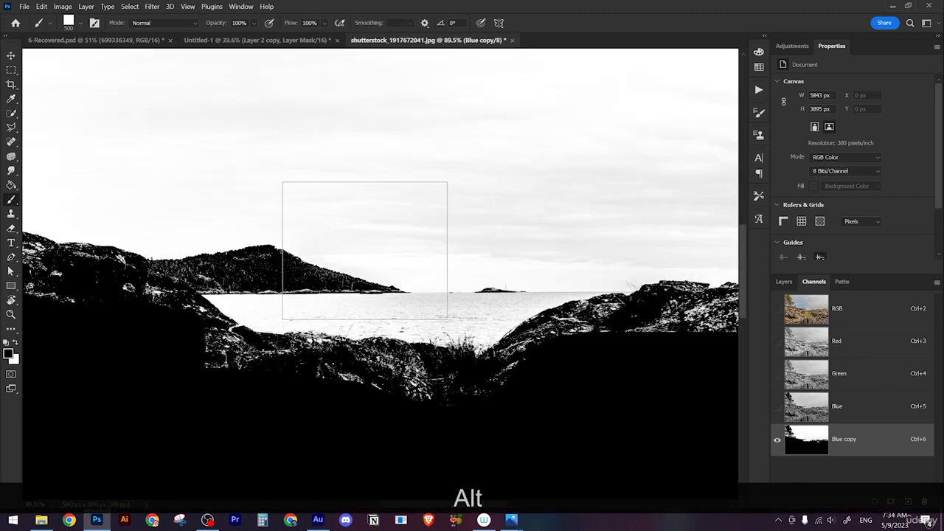
key("x")
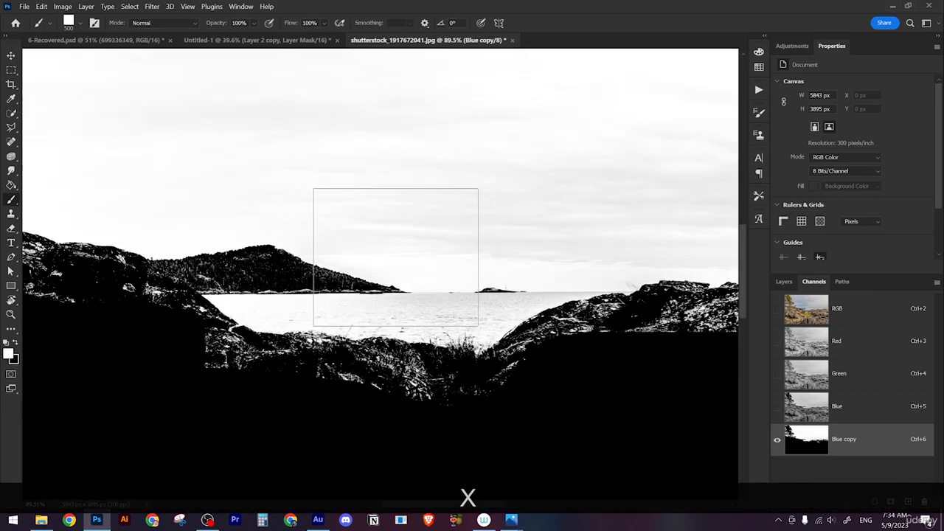
key("space")
mouse_move(377, 248)
left_mouse_down()
mouse_move(414, 257)
mouse_move(339, 243)
mouse_move(344, 249)
mouse_move(262, 196)
left_mouse_up()
left_click(411, 260)
- Switch back to the rough-edged brush and reduce its size to 69 px
right_click(349, 227)
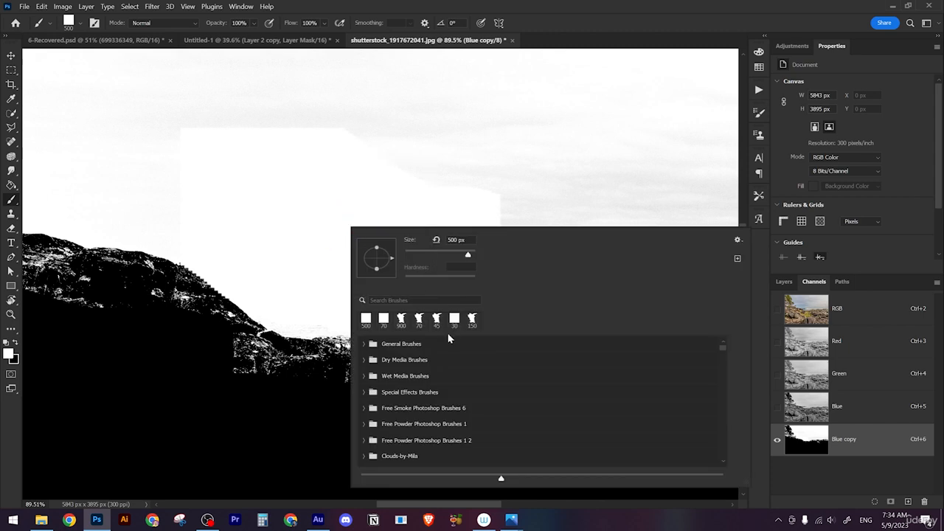
left_click(404, 318)
left_click_drag(472, 254, 429, 254)
key("Return")
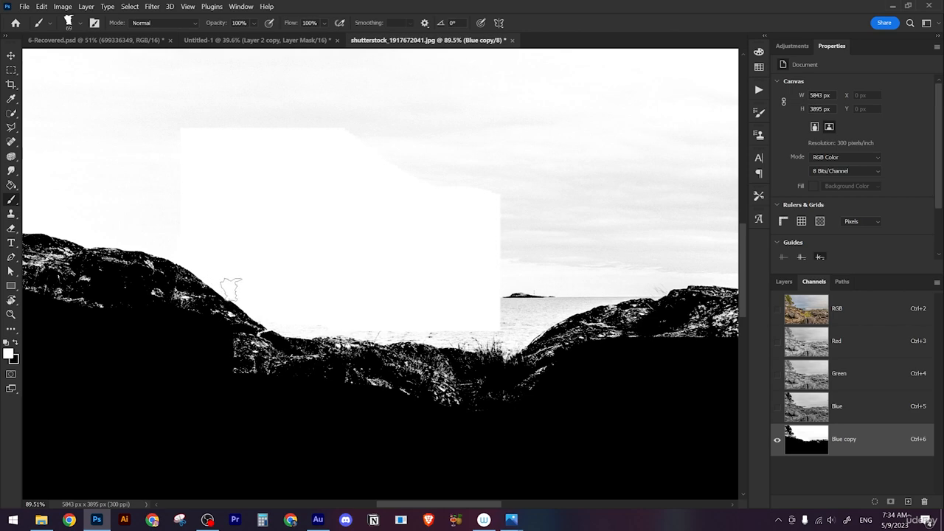
- Enlarge the rough-edged brush to 500 px and paint white over the grey cloud remnants across the sky
left_click(261, 305, "alt+space")
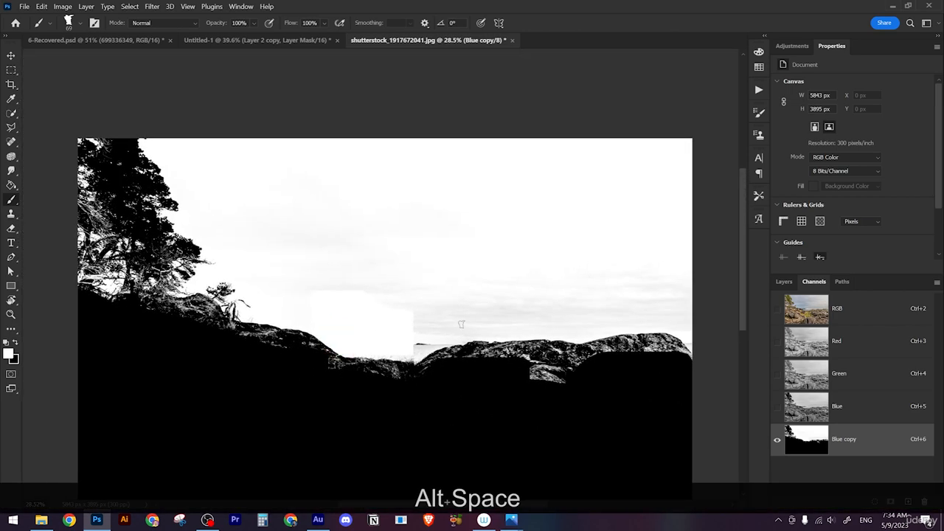
key("bracketright")
key("bracketright")
key("bracketright")
key("bracketright")
key("bracketright")
key("bracketright")
key("bracketright")
key("bracketright")
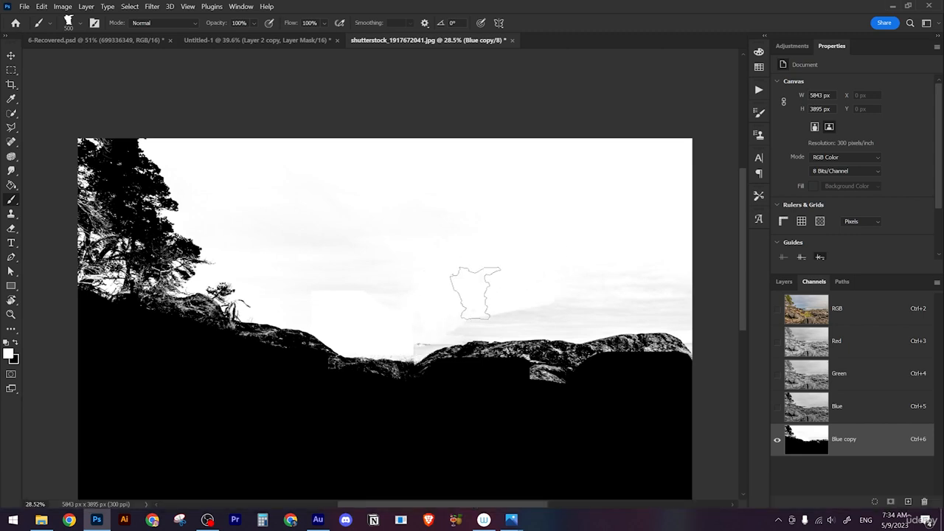
mouse_move(475, 294)
left_mouse_down()
mouse_move(603, 283)
mouse_move(572, 295)
mouse_move(685, 286)
left_mouse_up()
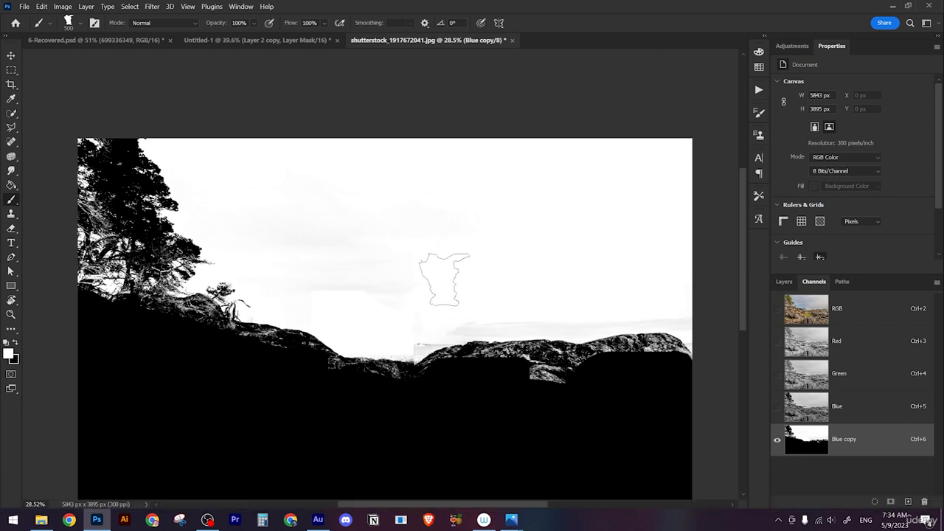
mouse_move(444, 279)
left_mouse_down()
mouse_move(407, 330)
mouse_move(494, 302)
mouse_move(723, 301)
left_mouse_up()
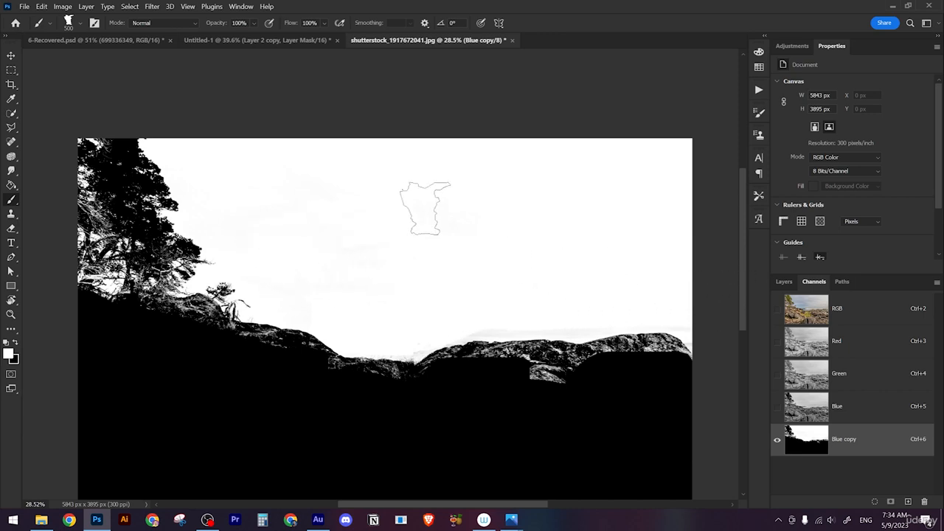
- Set the brush to Overlay blending mode and choose the Hard Round brush at 500 px
key("z")
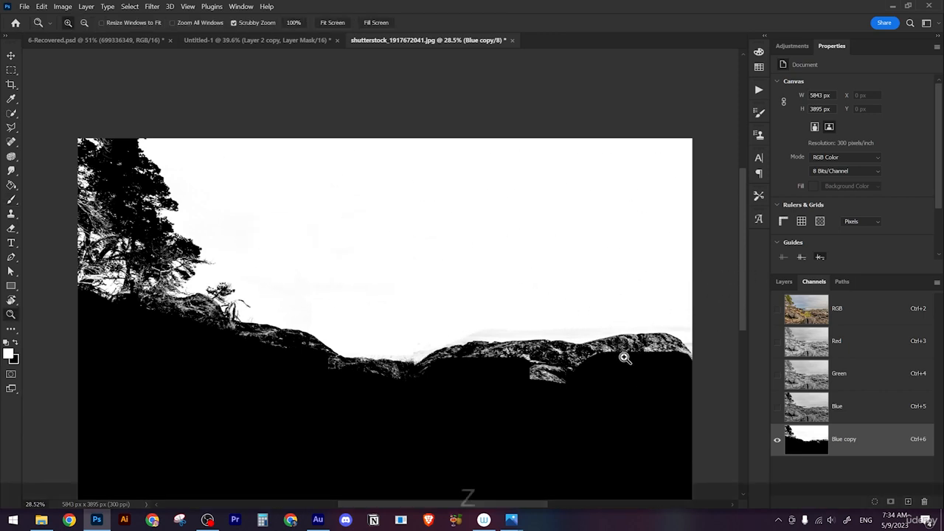
left_click_drag(620, 362, 642, 362)
mouse_move(486, 369)
left_mouse_down()
mouse_move(502, 317)
mouse_move(466, 350)
mouse_move(551, 377)
mouse_move(400, 323)
left_mouse_up()
key("x")
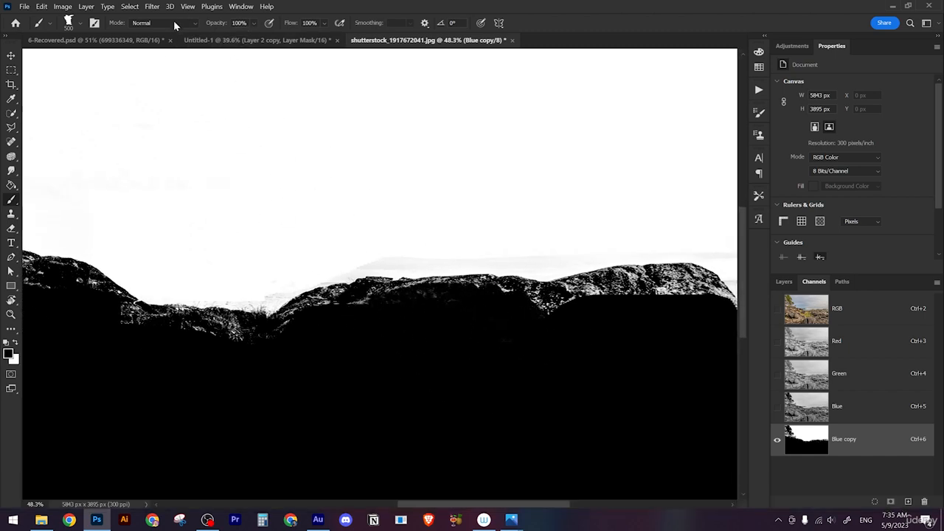
left_click(175, 24)
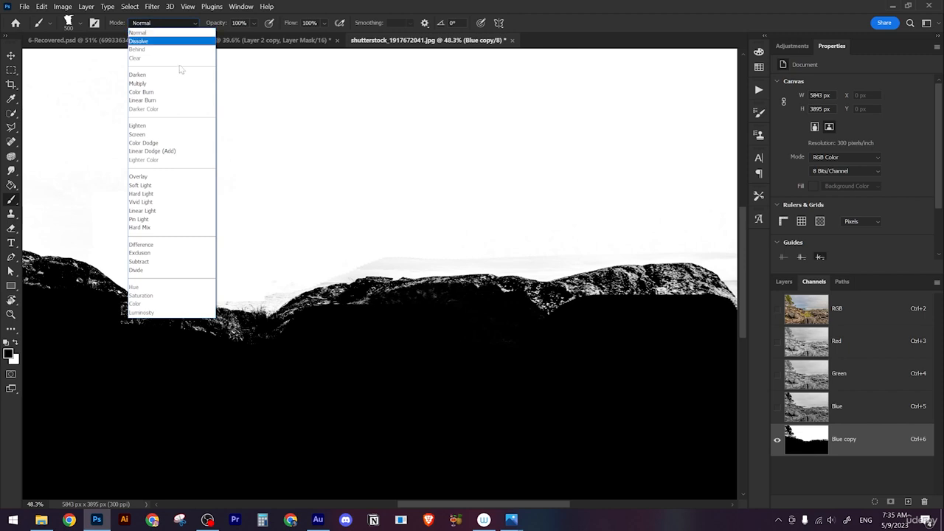
left_click(159, 178)
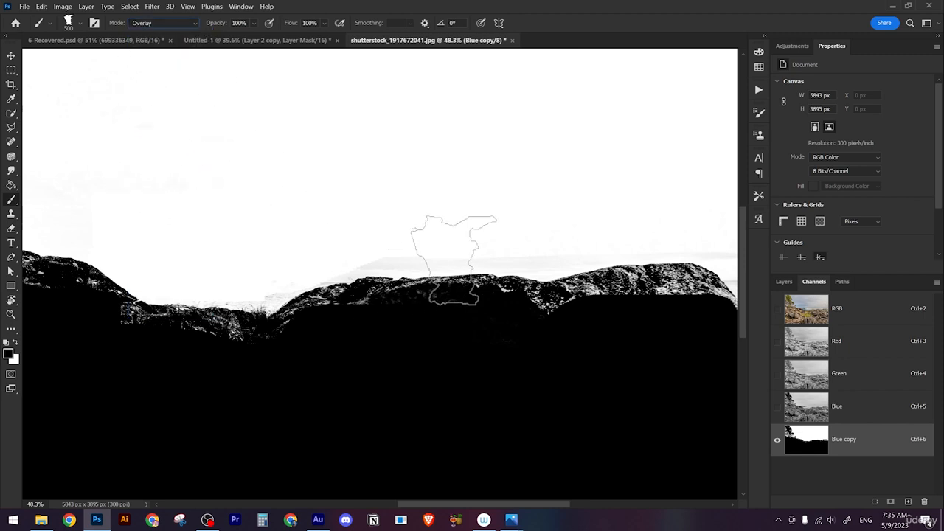
right_click(470, 234)
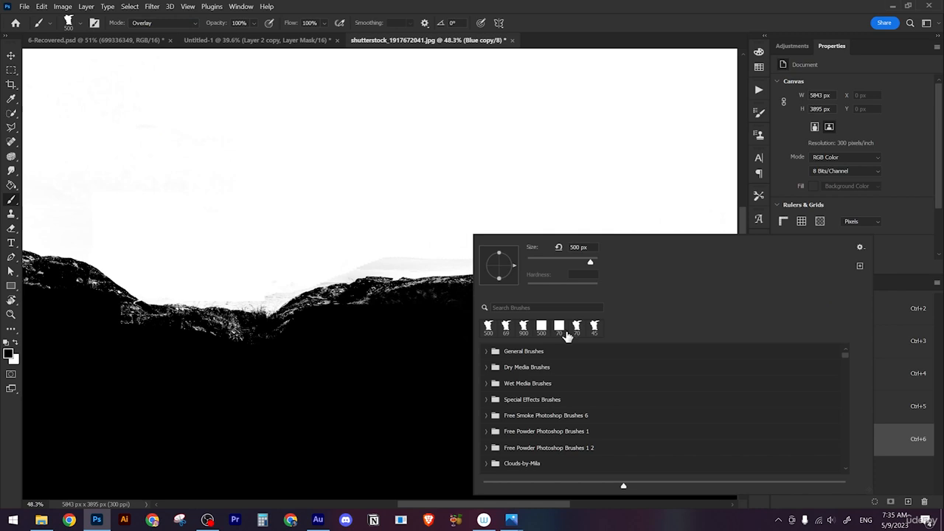
left_click(485, 351)
left_click(636, 370)
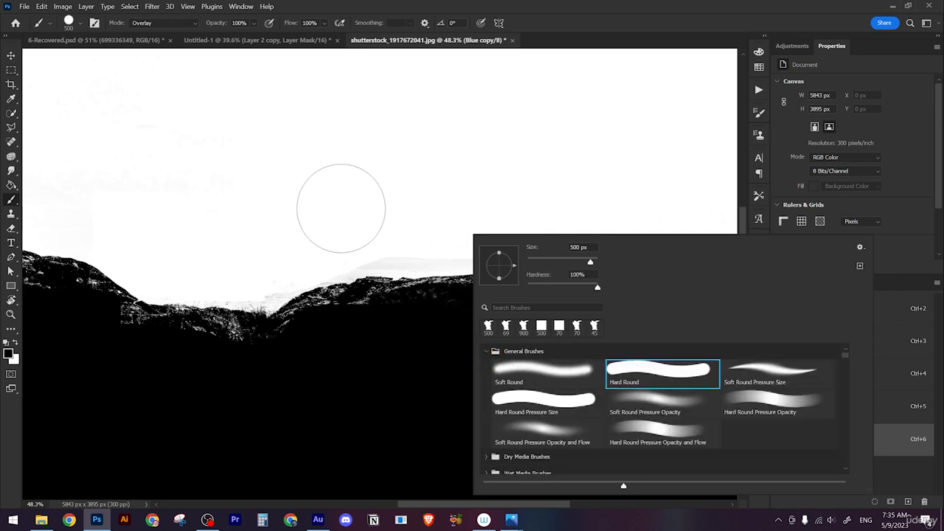
key("Return")
- Paint white in Overlay mode over the grey haze along the horizon, just above the ridge line
left_click(376, 224)
left_click_drag(394, 228, 396, 229)
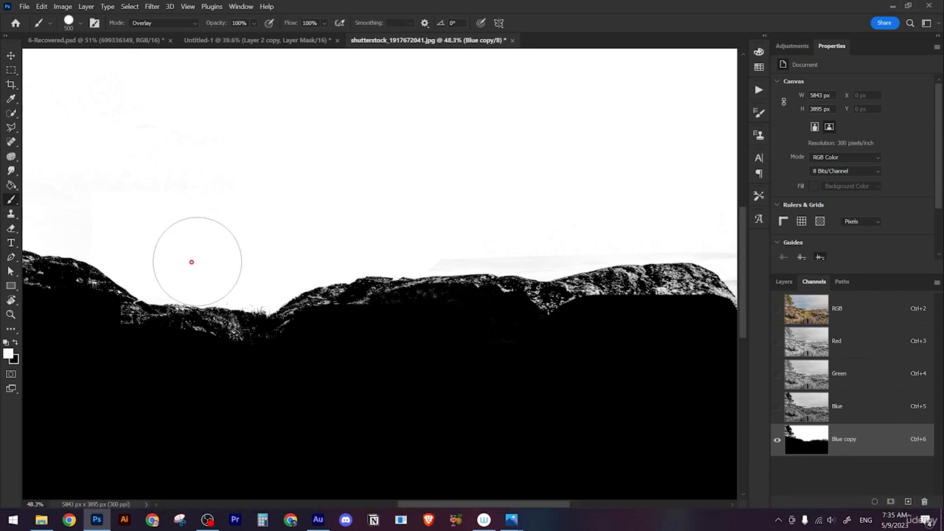
left_click(163, 261)
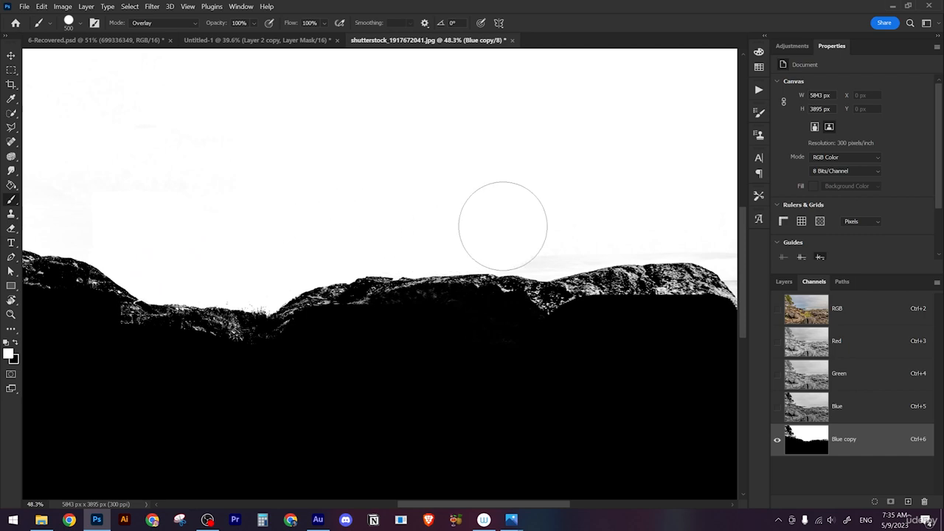
key("space")
left_click_drag(489, 231, 484, 242)
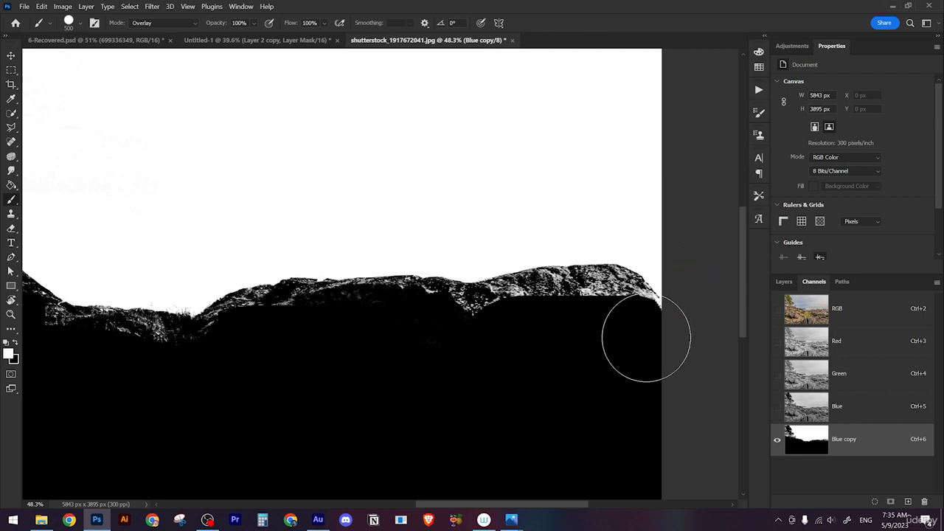
- Paint black in Overlay mode over the light rock texture along the ridge from the image's right edge, undoing the excess strokes
key("x")
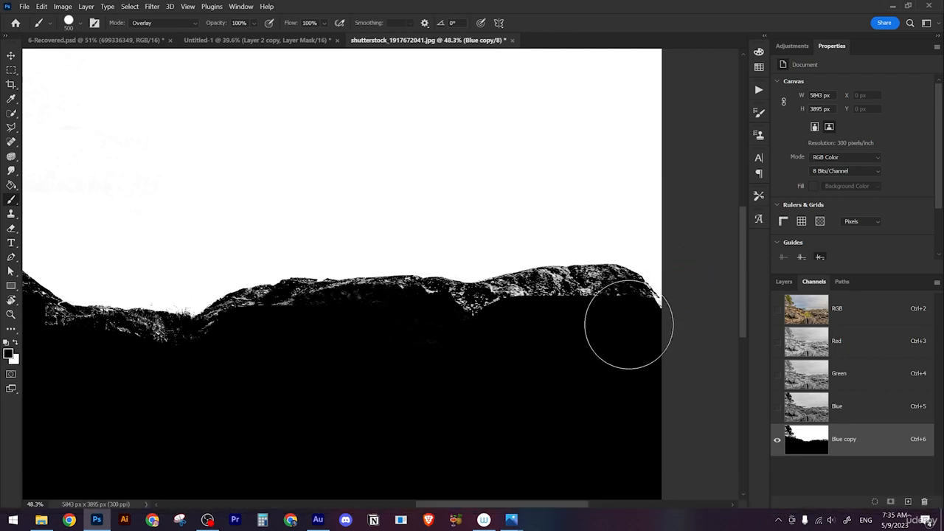
mouse_move(621, 316)
left_mouse_down()
mouse_move(532, 317)
mouse_move(381, 305)
mouse_move(420, 332)
mouse_move(476, 312)
left_mouse_up()
key("alt+ctrl+z")
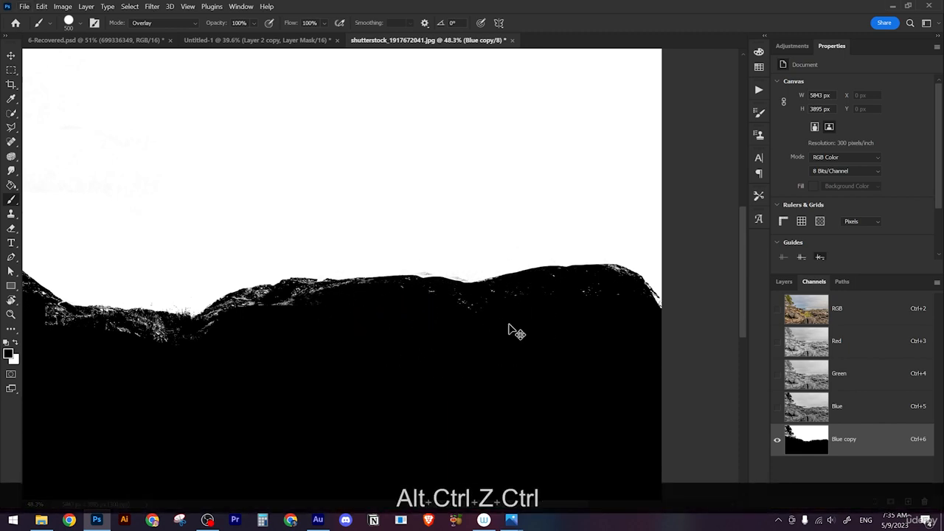
key("ctrl+z")
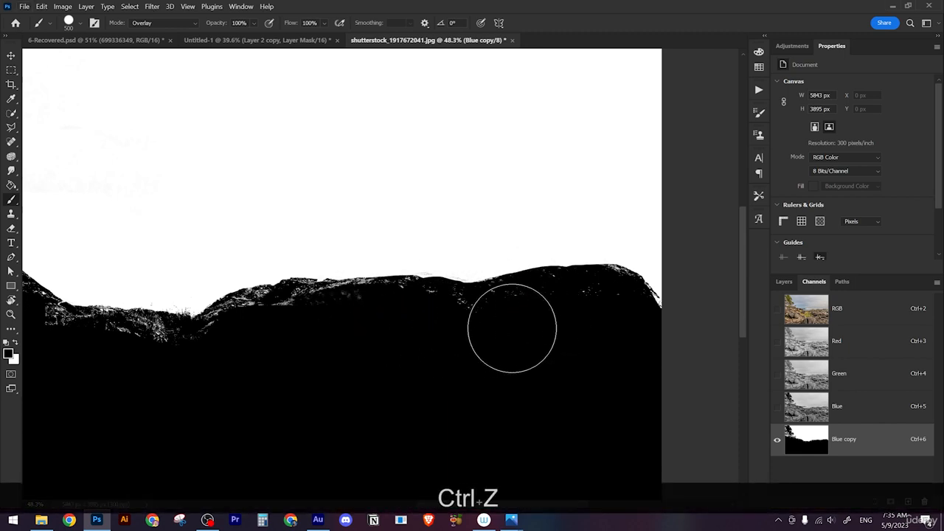
mouse_move(472, 336)
left_mouse_down()
mouse_move(270, 325)
mouse_move(216, 340)
mouse_move(190, 331)
mouse_move(130, 343)
mouse_move(340, 373)
mouse_move(238, 359)
mouse_move(233, 348)
mouse_move(362, 341)
left_mouse_up()
key("space")
key("space")
- Paint white over the faint grey marks in the sky beside the tree
key("x")
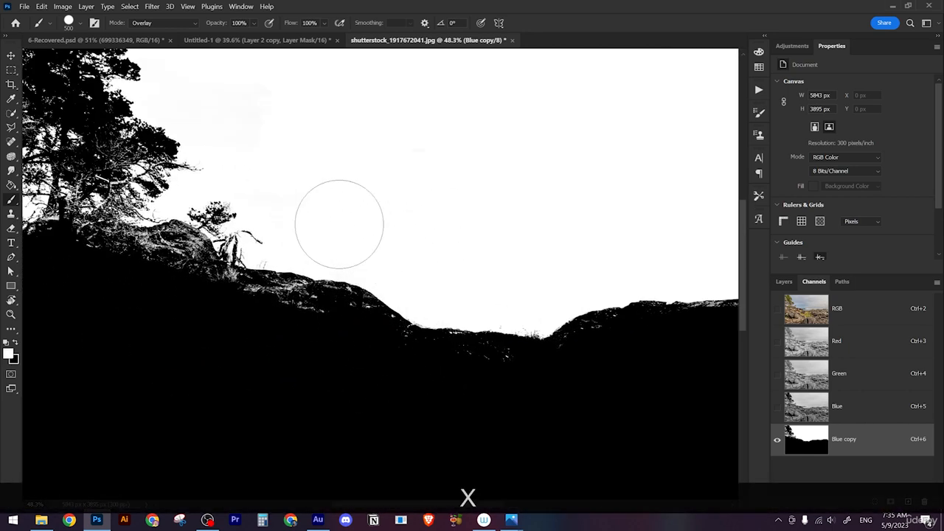
key("space")
left_click_drag(391, 177, 508, 202)
key("space")
left_click_drag(453, 161, 480, 160)
- Paint black over the light specks in the rocky slope between the small tree and the dip
key("x")
mouse_move(348, 263)
left_mouse_down()
mouse_move(347, 253)
mouse_move(322, 285)
mouse_move(558, 329)
mouse_move(326, 262)
left_mouse_up()
key("space")
- Paint white over the remaining grey traces in the sky above the dip and the far ridge
key("x")
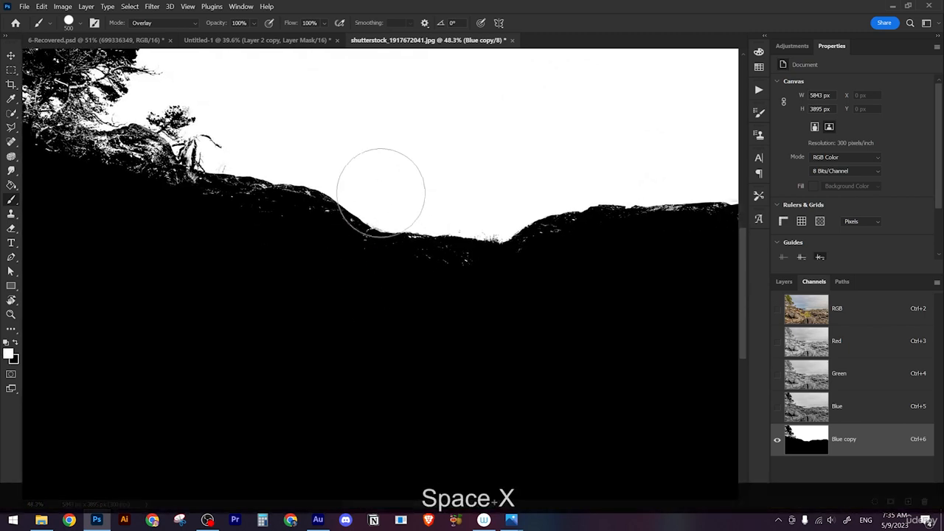
key("space")
left_click_drag(391, 188, 126, 236)
key("space")
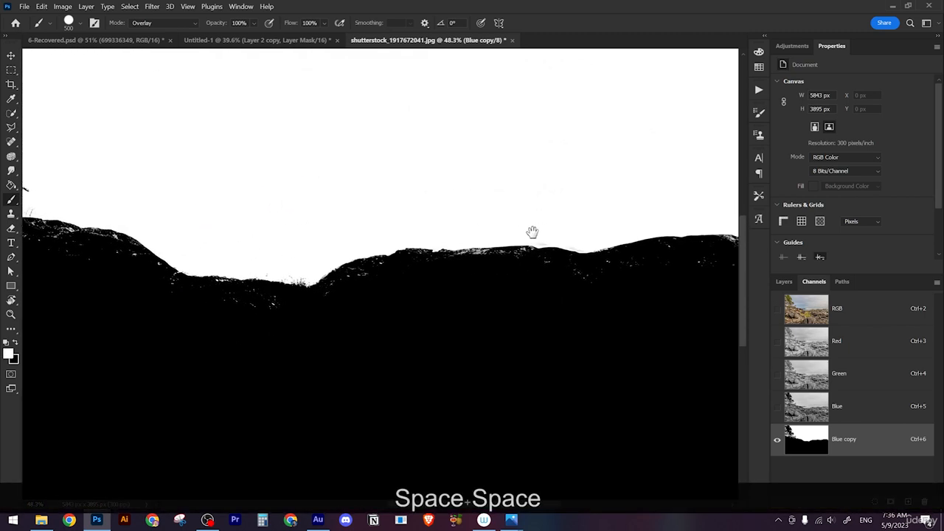
left_click_drag(533, 232, 454, 212)
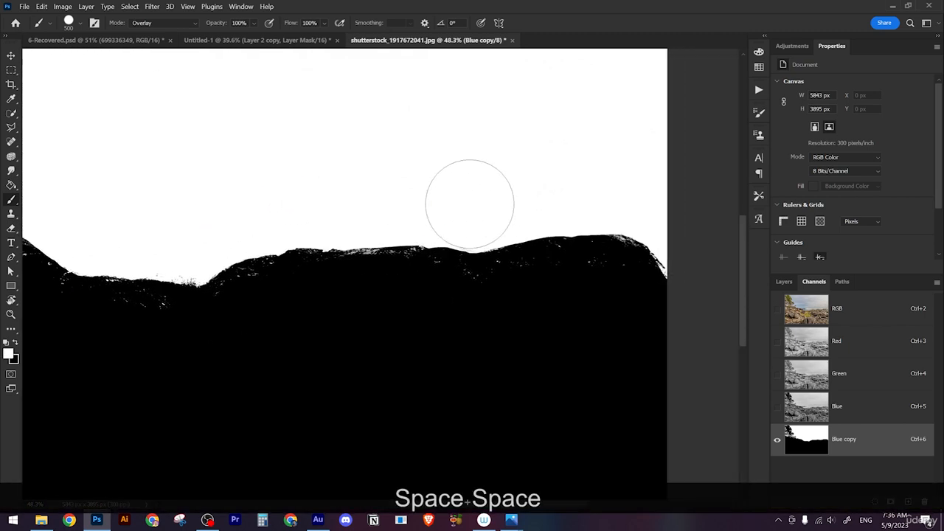
key("space")
- Paint black in Overlay mode over the light specks left along the far ridge, working from the image's right edge toward the dip
key("x")
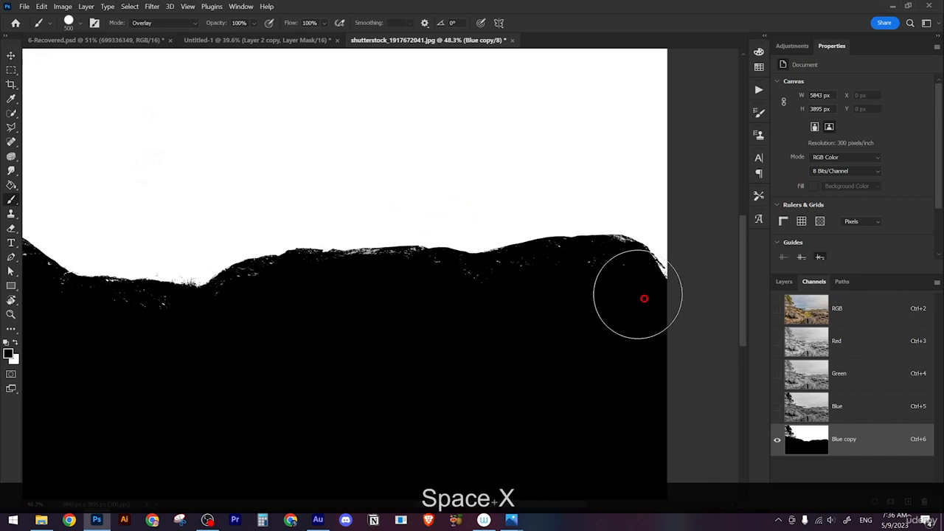
left_click_drag(644, 298, 487, 298)
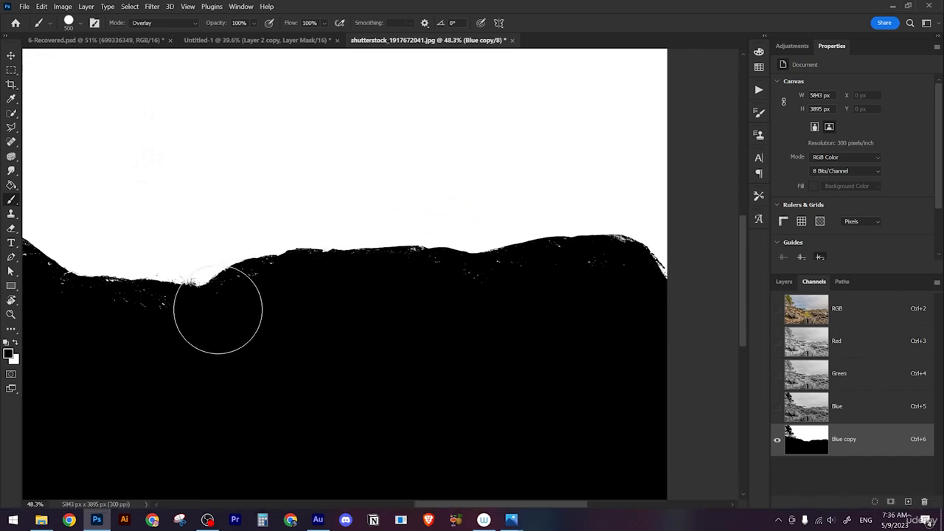
key("space")
left_click_drag(194, 329, 411, 332)
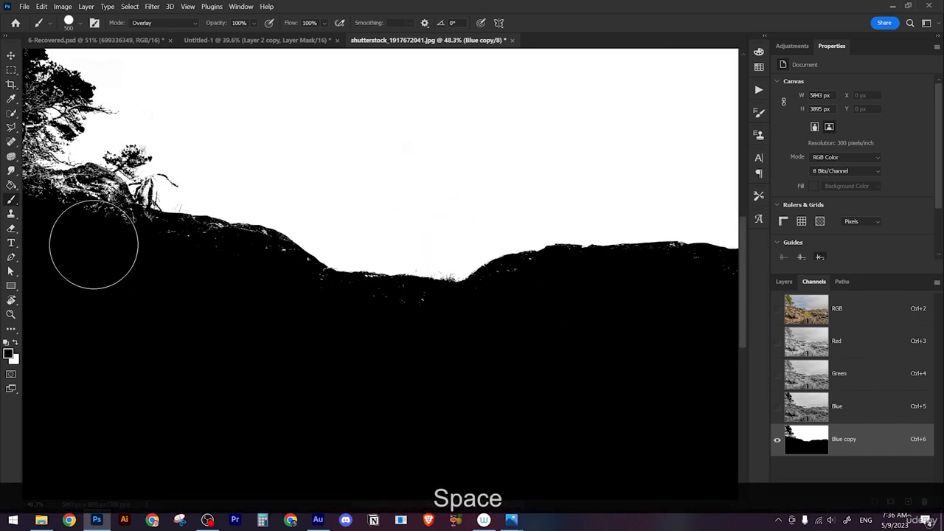
- Return the brush to Normal mode and paint the textured rock mound beneath the trees solid black
key("space")
mouse_move(118, 246)
left_mouse_down()
mouse_move(194, 248)
mouse_move(392, 312)
left_mouse_up()
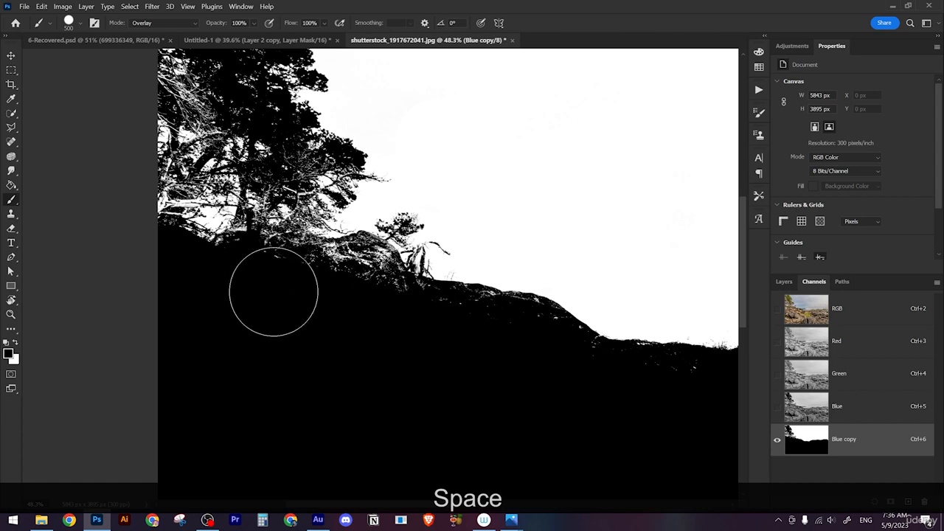
left_click(175, 23)
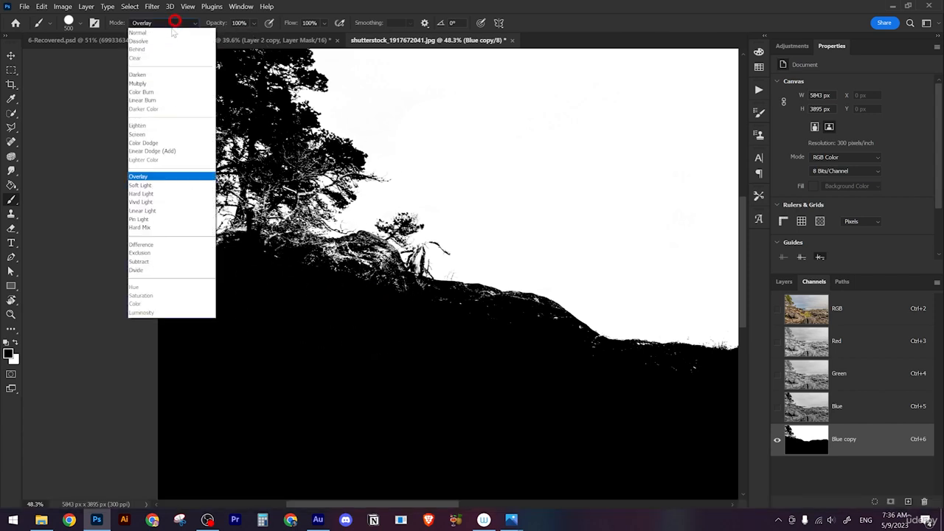
left_click(138, 32)
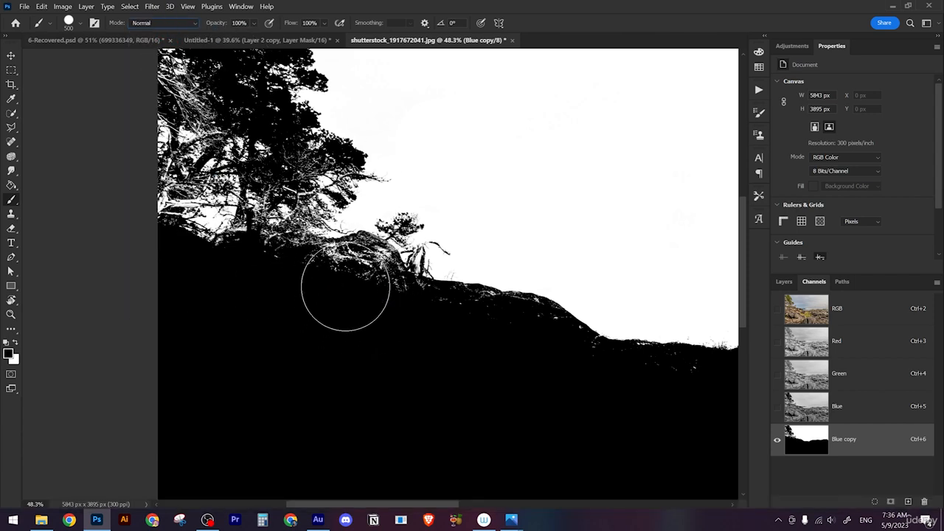
left_click_drag(346, 286, 360, 291)
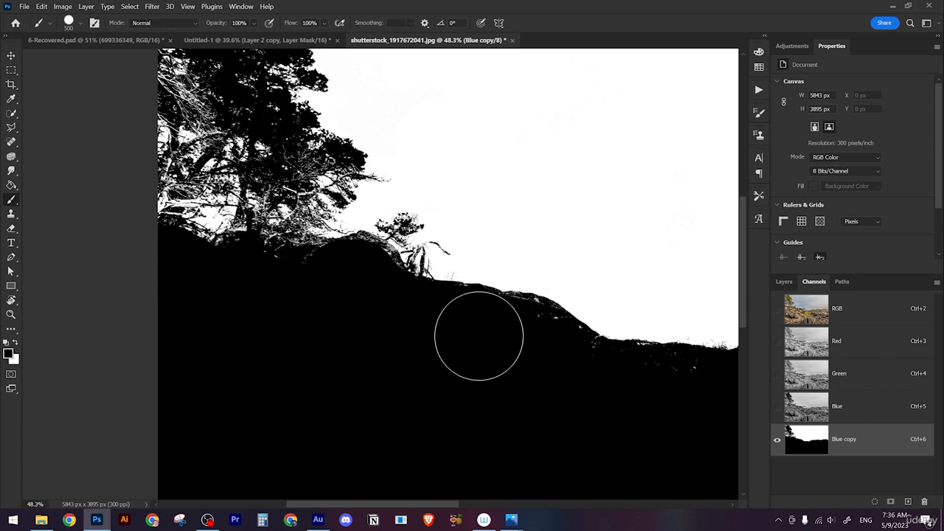
- Select the rocky foreground with the Quick Selection tool, fill it with black, and deselect
key("space")
left_click_drag(272, 285, 145, 258)
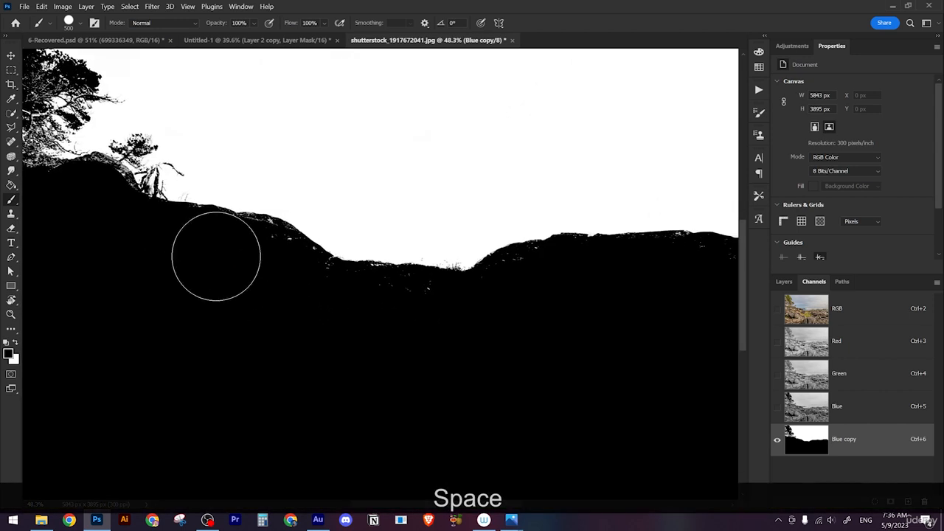
left_click(11, 112)
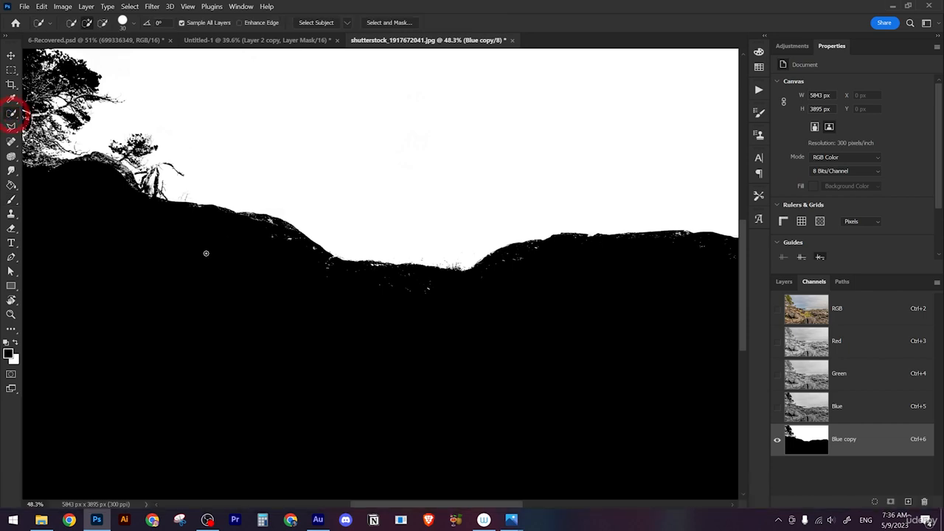
left_click(472, 369)
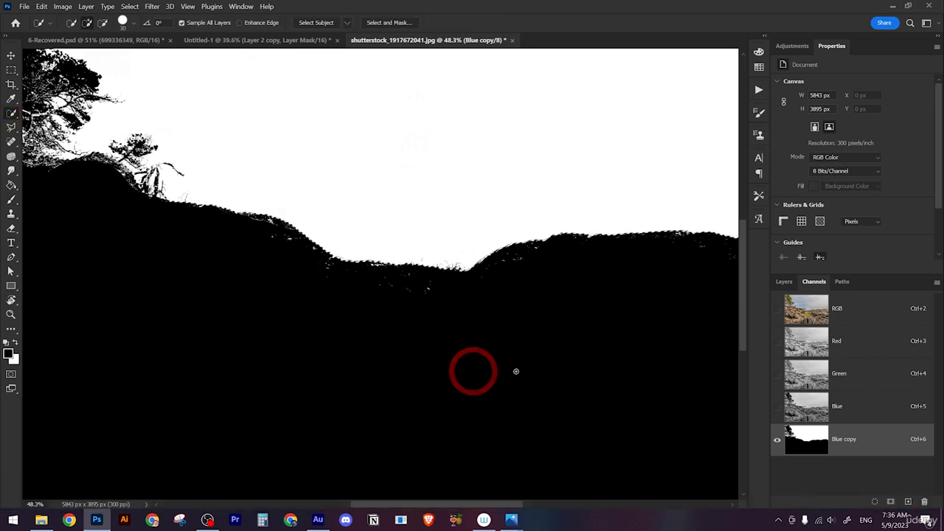
scroll(501, 327, "down", 2)
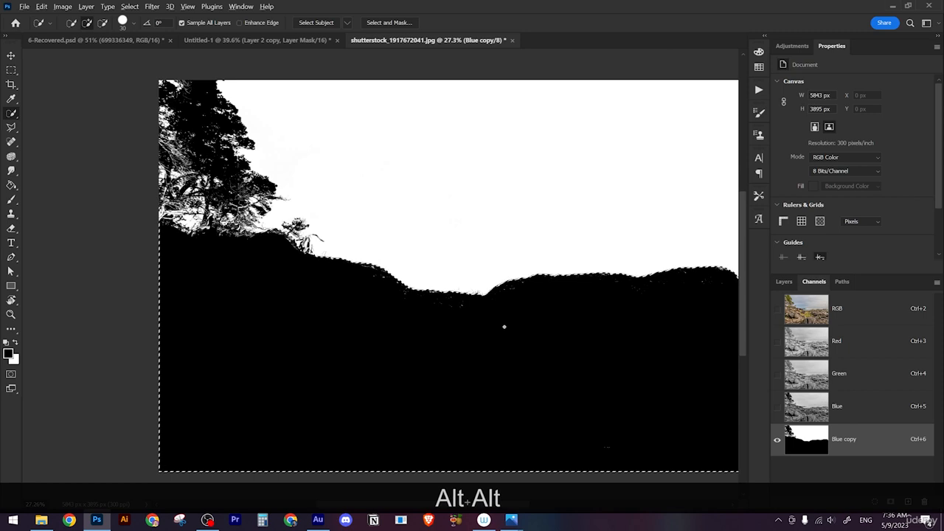
key("alt+BackSpace")
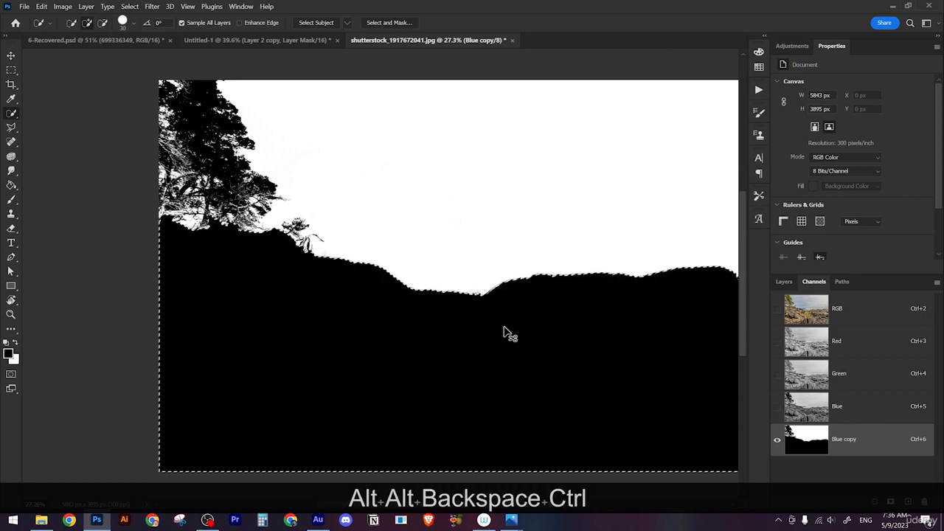
key("ctrl+d")
- Load the Blue copy channel as a selection and add it as a layer mask on the photo layer
scroll(503, 325, "down", 2)
scroll(503, 304, "up", 1)
scroll(509, 305, "up", 2)
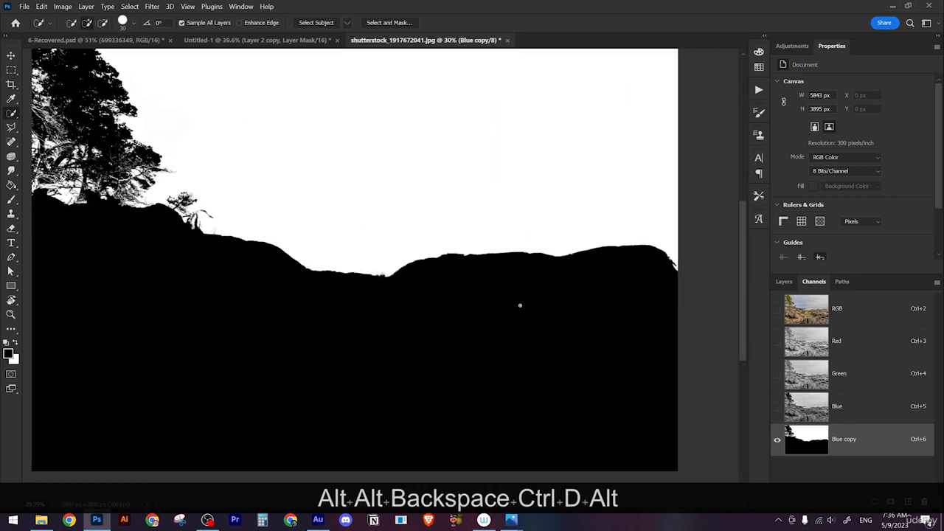
scroll(518, 305, "down", 3)
scroll(298, 261, "down", 2)
scroll(288, 259, "up", 2)
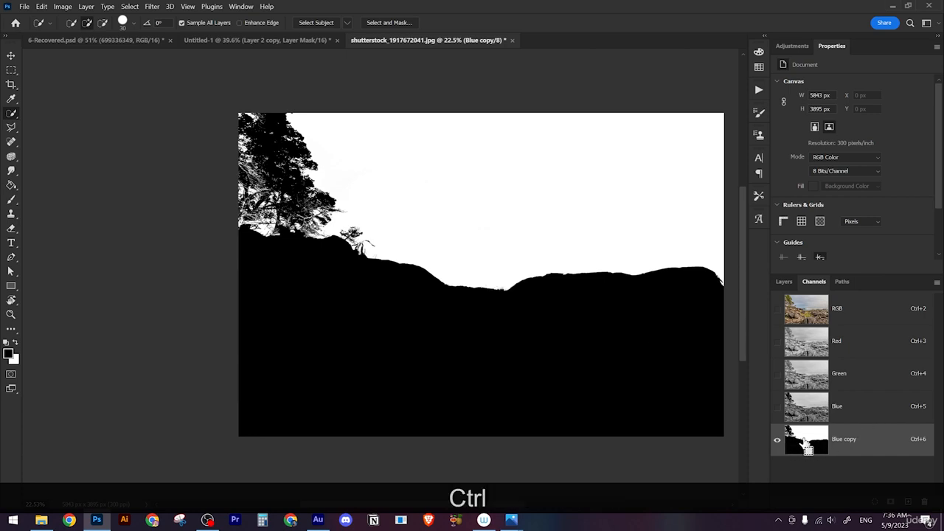
left_click(809, 445, "ctrl")
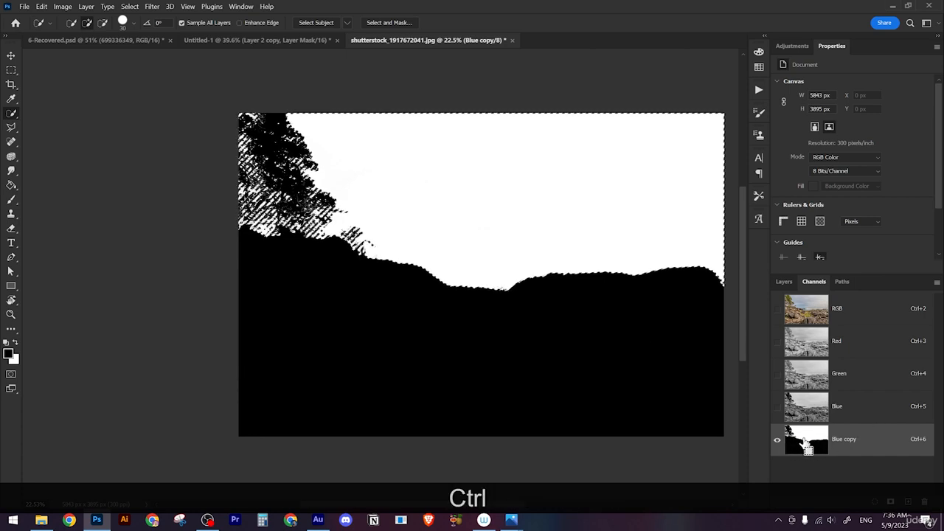
left_click(784, 281)
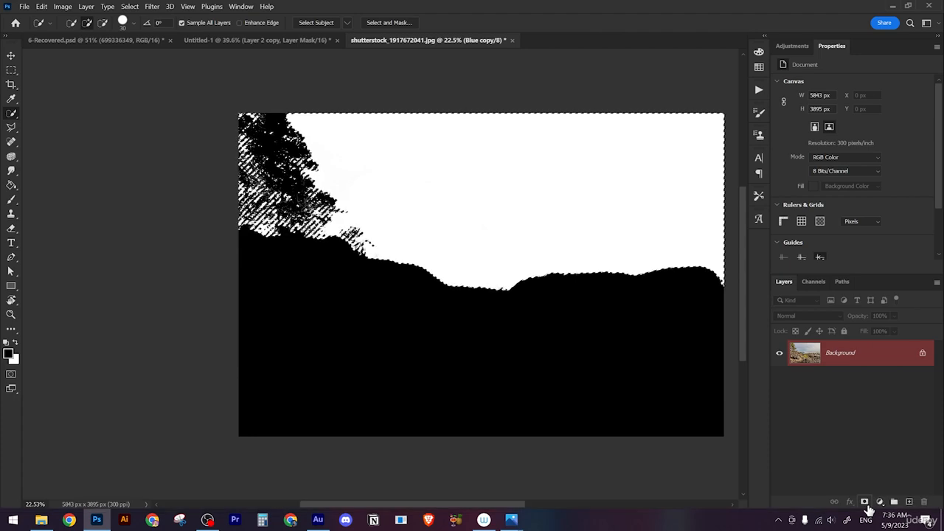
left_click(864, 503)
- Invert the layer mask to hide the sky and keep the rocks and tree
scroll(528, 272, "down", 3, "alt")
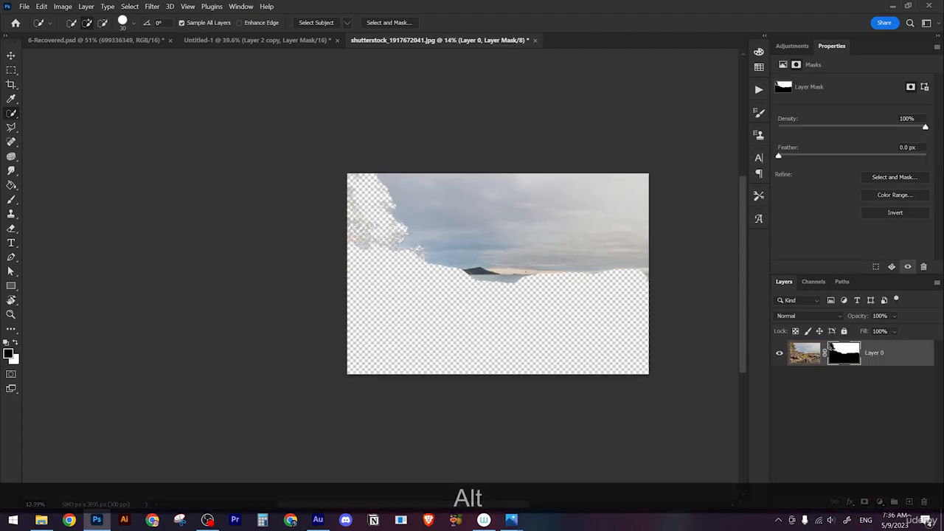
scroll(528, 272, "up", 1, "alt")
key("ctrl+alt+i")
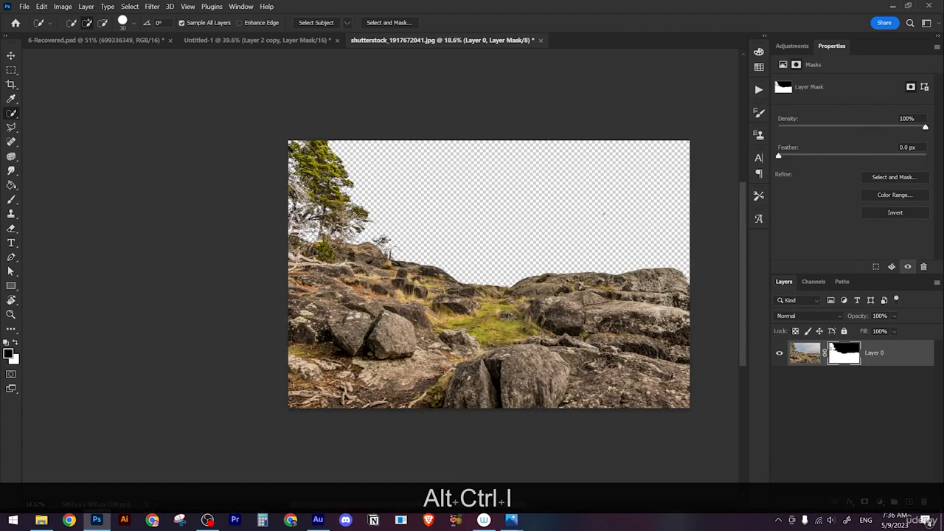
left_click_drag(583, 326, 538, 319)
scroll(265, 210, "up", 5, "alt")
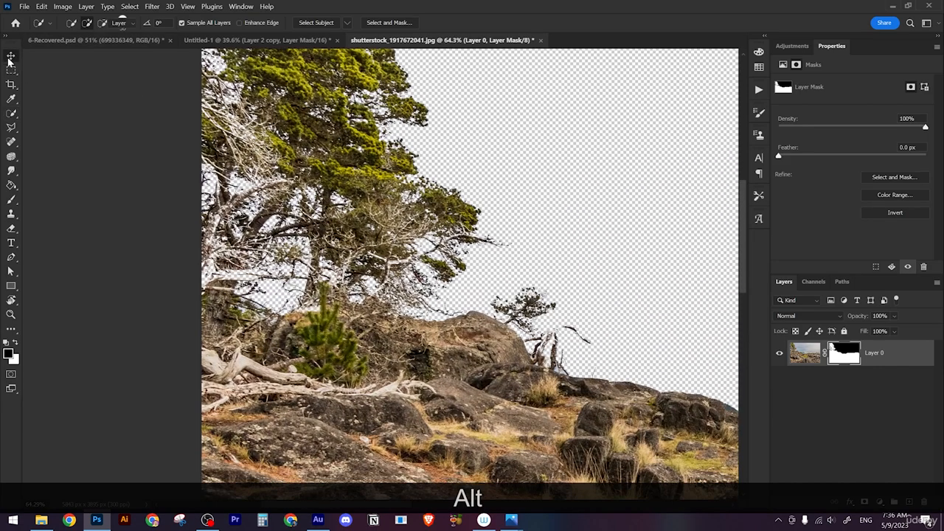
- Move the masked rocky shore photo into the Untitled-1 composite and position it across the foreground in front of the bridge
left_click(10, 59)
scroll(491, 296, "down", 3, "alt")
left_click_drag(479, 293, 276, 253)
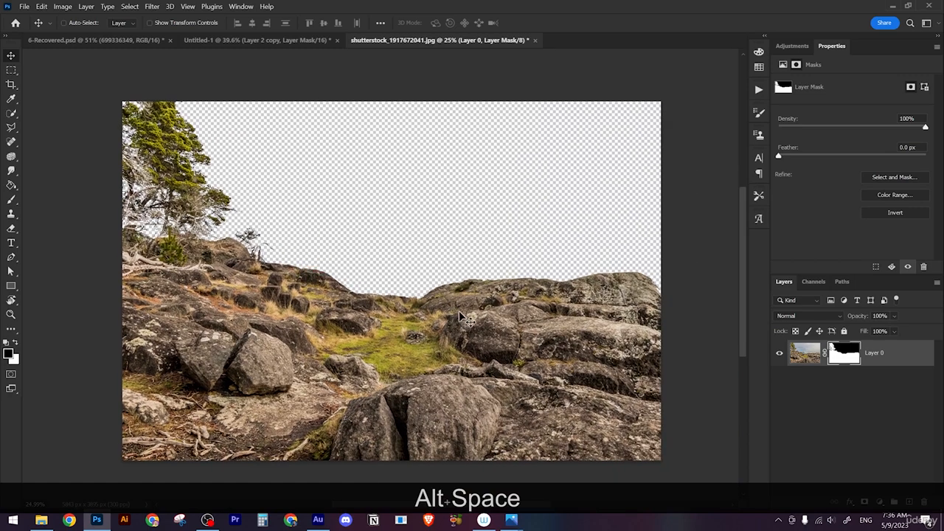
left_click_drag(460, 316, 427, 288)
left_click(493, 213)
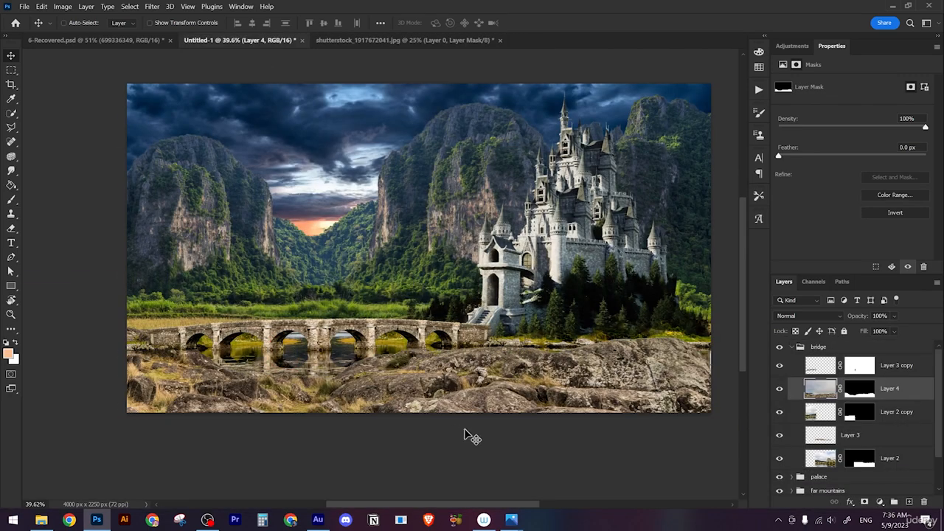
left_click_drag(468, 435, 429, 396)
- Scale the rock layer down to about 3960 px wide and move it above the bridge group
key("ctrl+t")
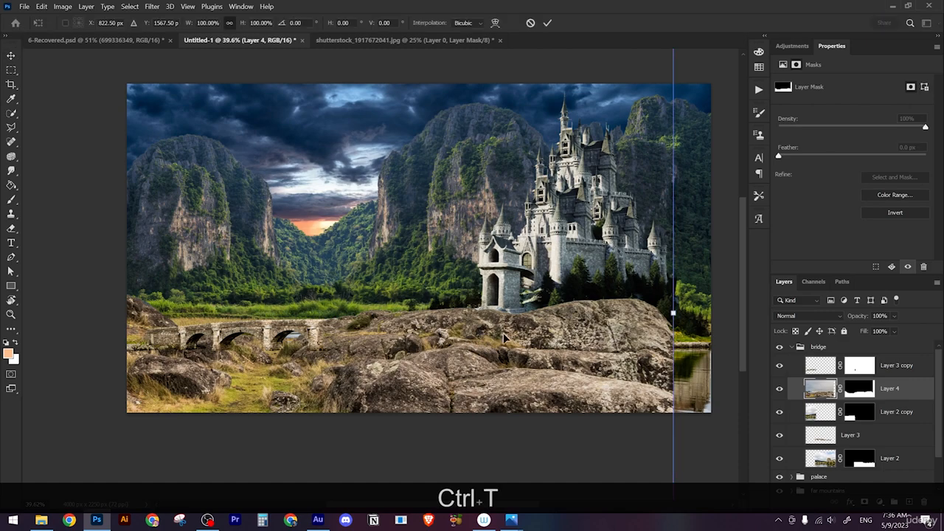
left_click_drag(675, 315, 441, 352)
key("Return")
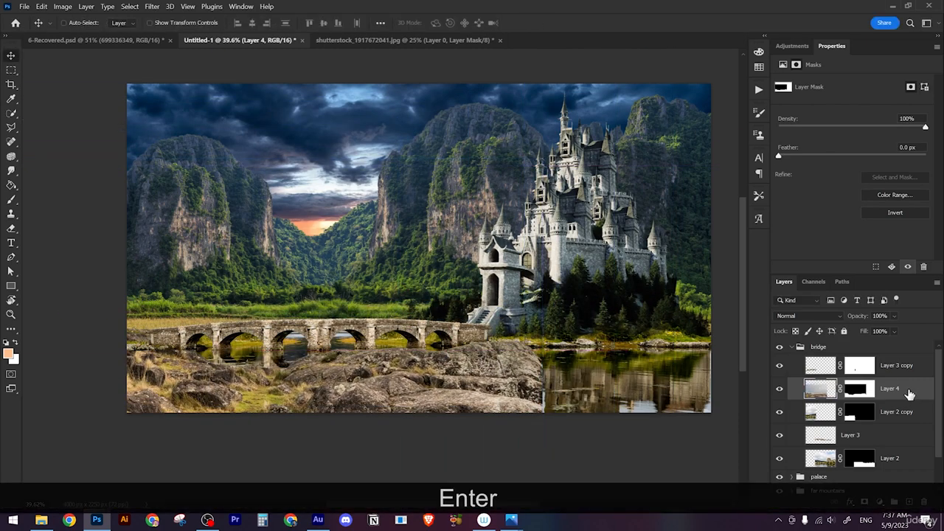
left_click_drag(909, 391, 888, 336)
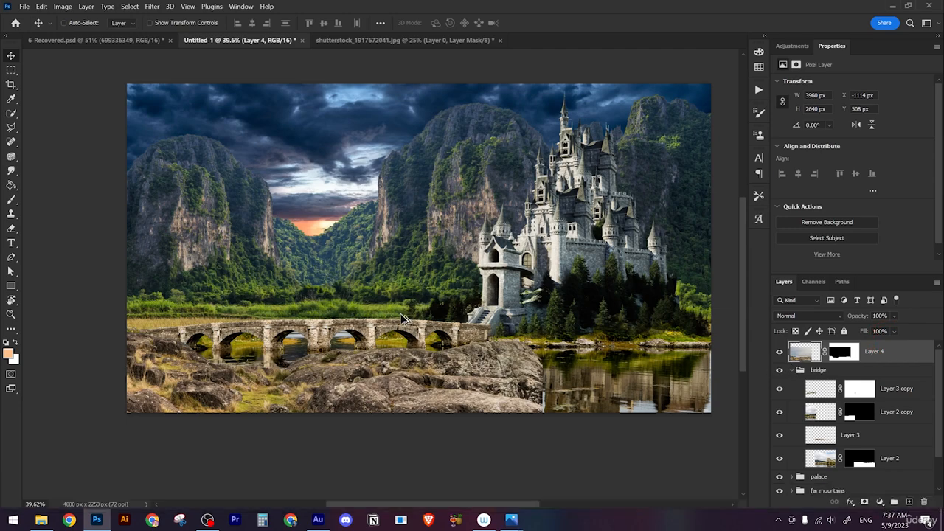
- Shift the rock layer slightly lower in the foreground to uncover more of the bridge and water
scroll(406, 320, "down", 2)
left_click_drag(358, 379, 411, 389)
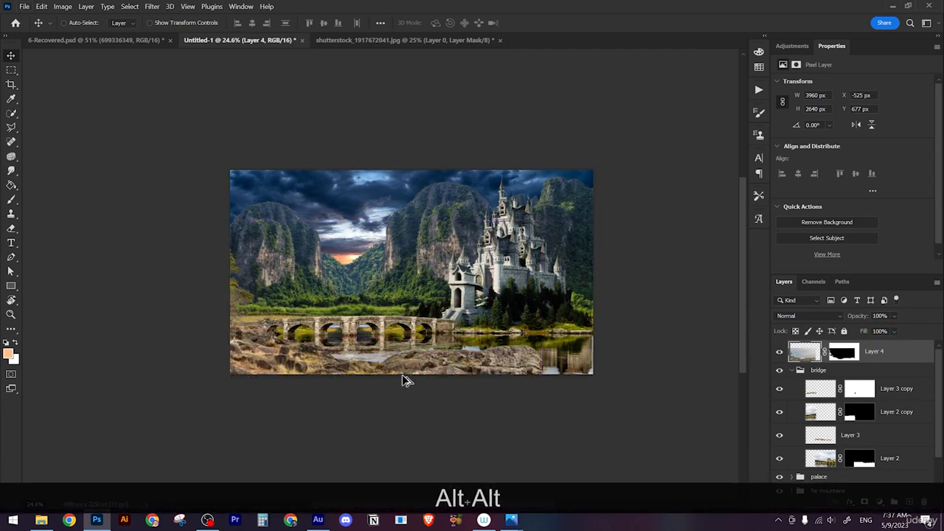
scroll(404, 380, "up", 4)
key("space")
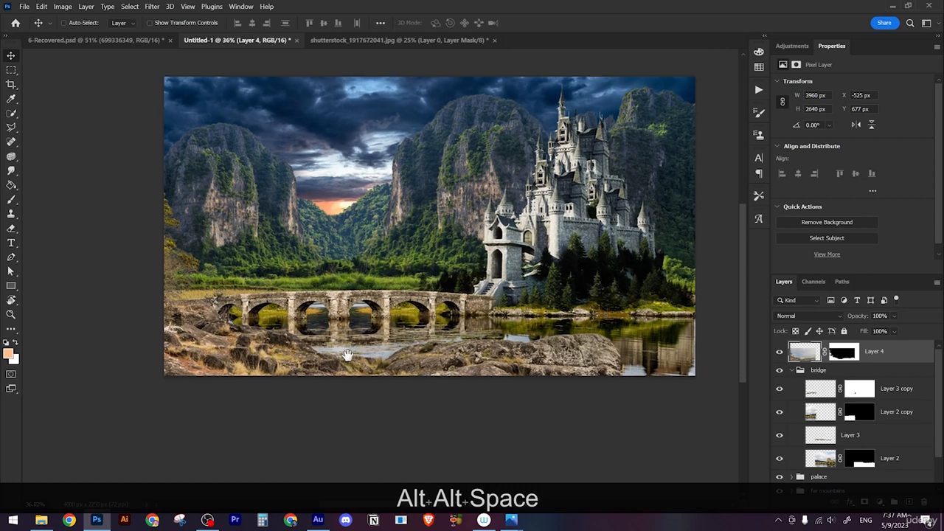
mouse_move(347, 355)
left_mouse_down()
mouse_move(301, 337)
mouse_move(342, 371)
left_mouse_up()
- Scale the rock layer to about 66.8%, rotate it slightly clockwise, and fit it into the lower-left foreground of the scene
key("ctrl")
key("ctrl+t")
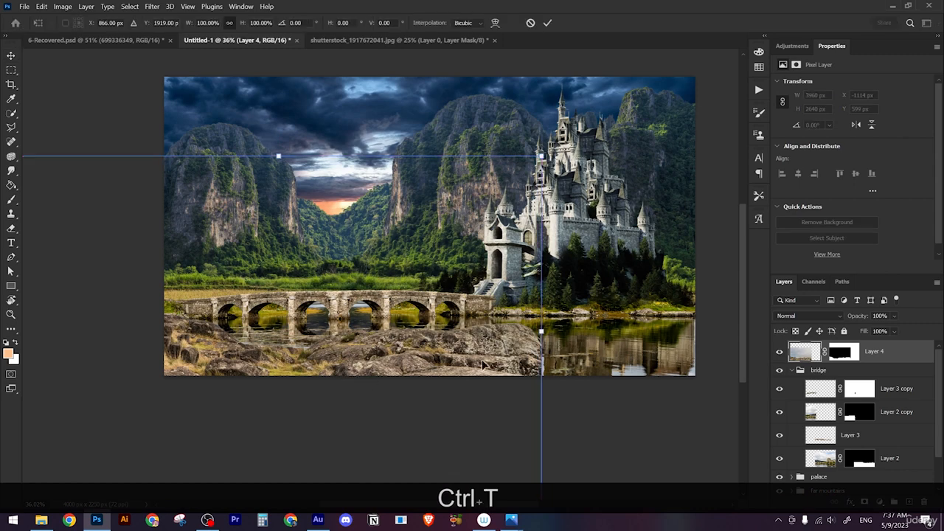
left_click_drag(541, 328, 441, 332)
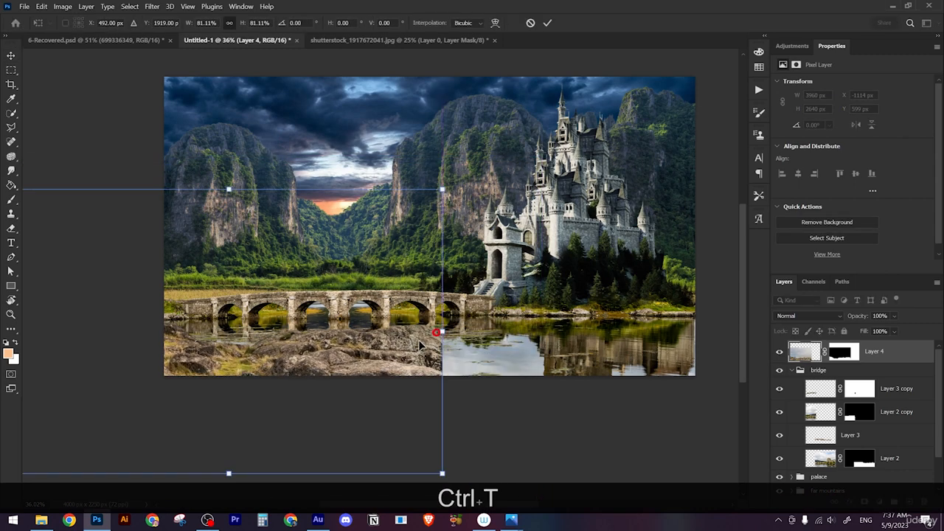
left_click_drag(299, 365, 343, 348)
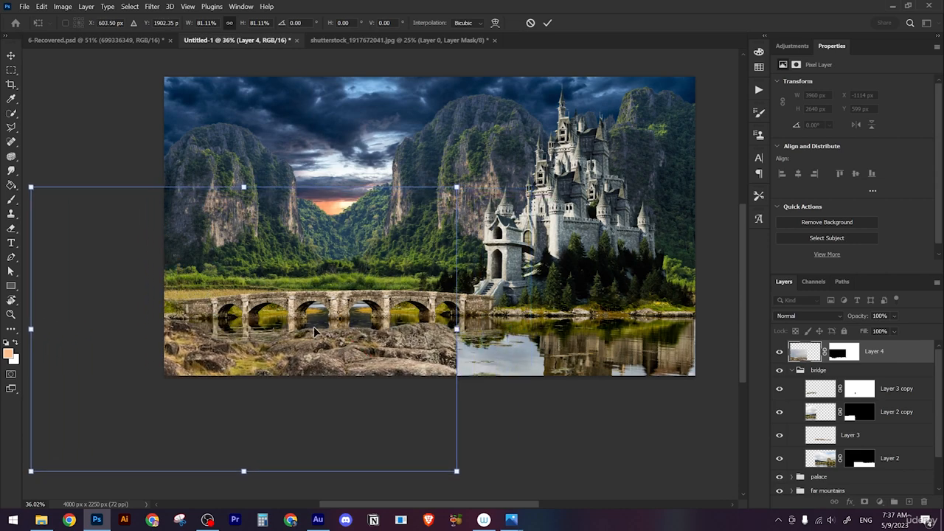
left_click_drag(458, 326, 379, 327)
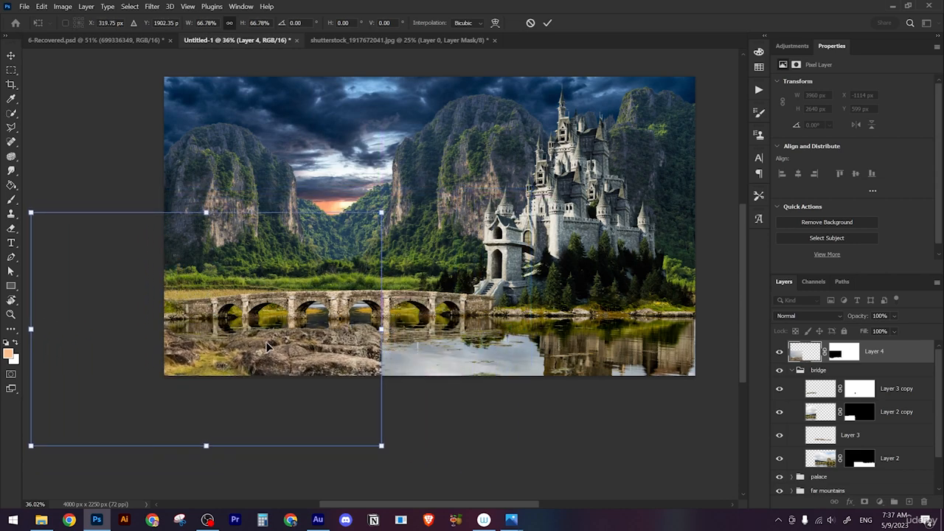
left_click_drag(272, 345, 340, 352)
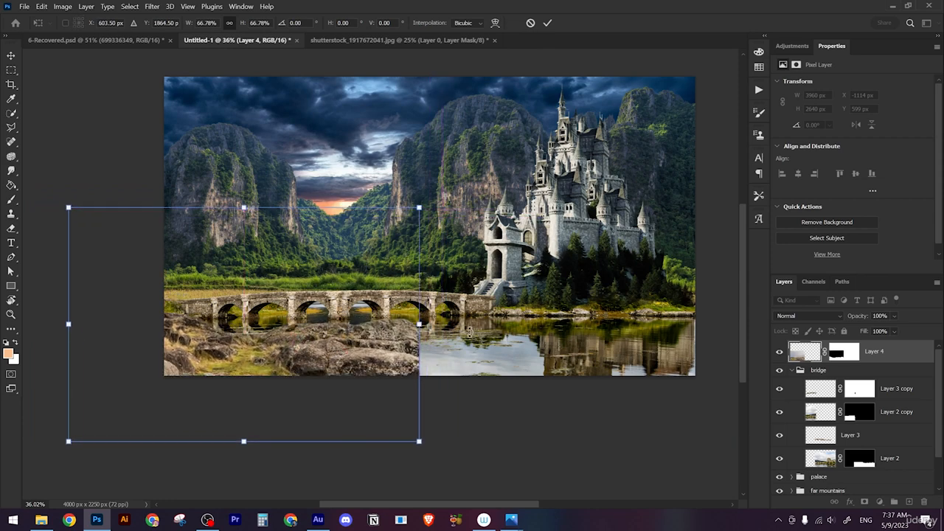
left_click_drag(470, 325, 468, 333)
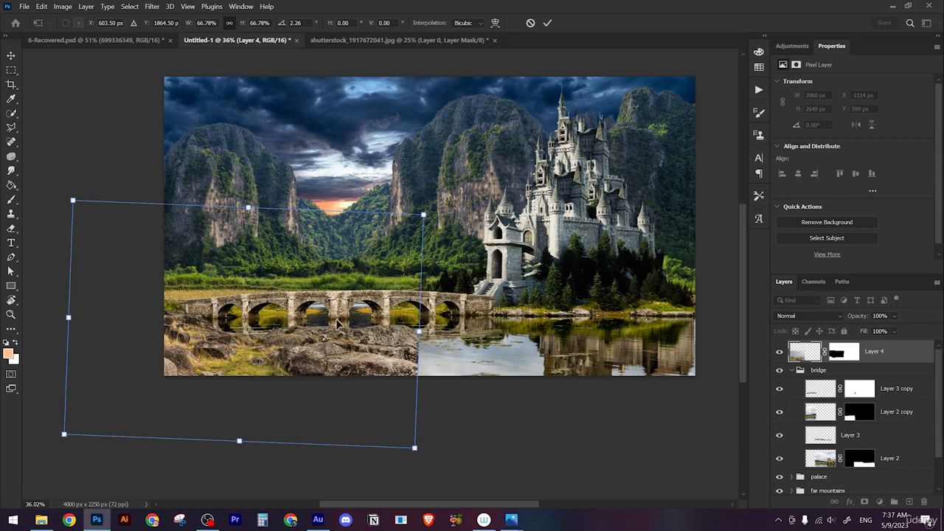
left_click_drag(448, 333, 447, 339)
- Place a horizontally flipped copy of the rock layer in the right foreground, stacked beneath the original rock layer
left_click_drag(325, 337, 600, 378)
key("Return")
key("ctrl+t")
right_click(578, 334)
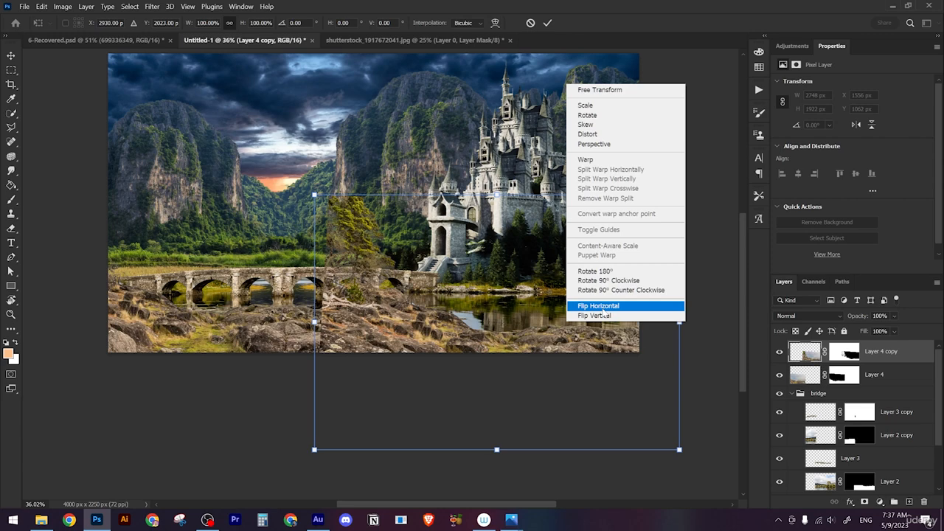
left_click(601, 306)
left_click_drag(529, 341, 509, 351)
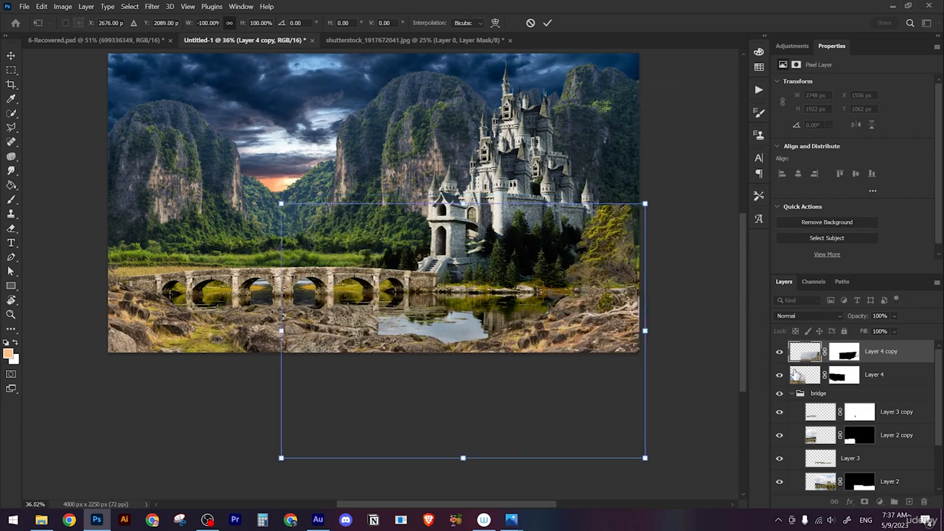
key("Return")
left_click_drag(885, 357, 883, 378)
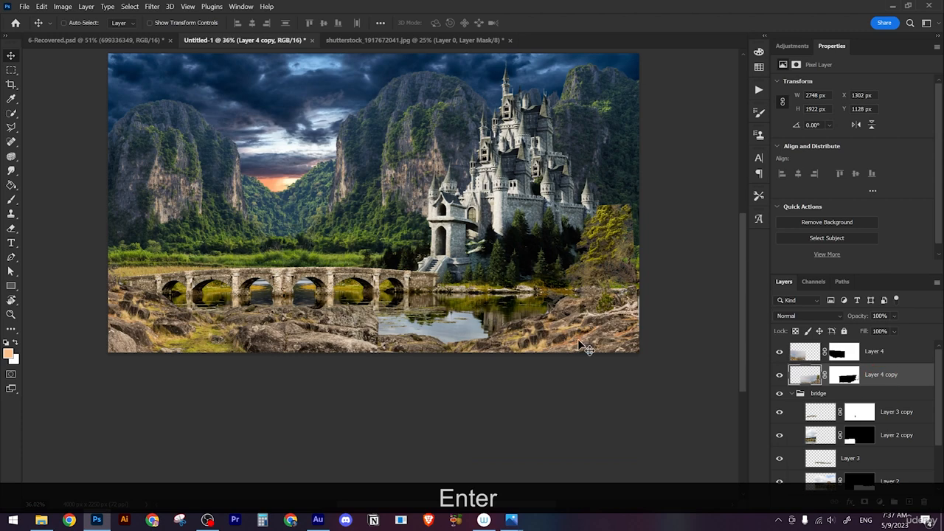
- Enlarge the flipped rock copy to about 3069 px wide and shift it to the right along the foreground
key("ctrl+alt+t")
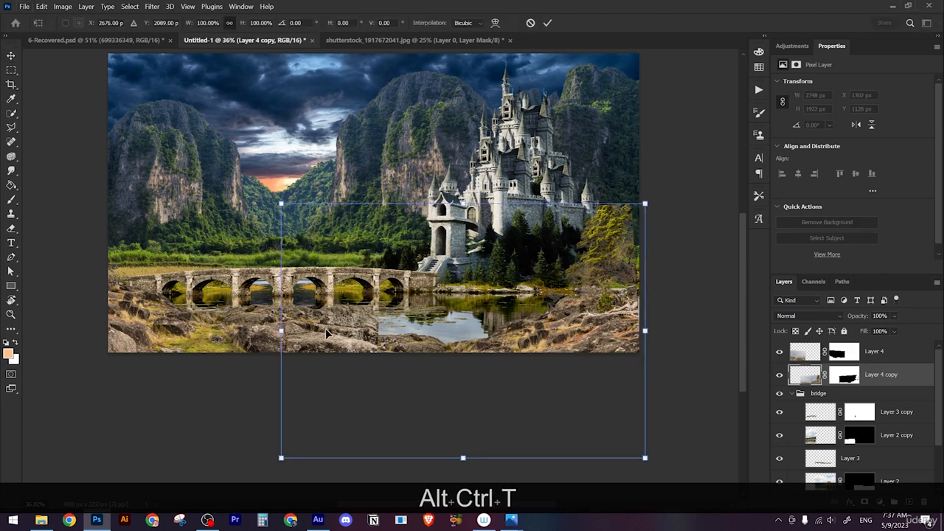
left_click_drag(282, 327, 248, 324)
mouse_move(451, 283)
left_mouse_down()
mouse_move(463, 288)
mouse_move(465, 276)
left_mouse_up()
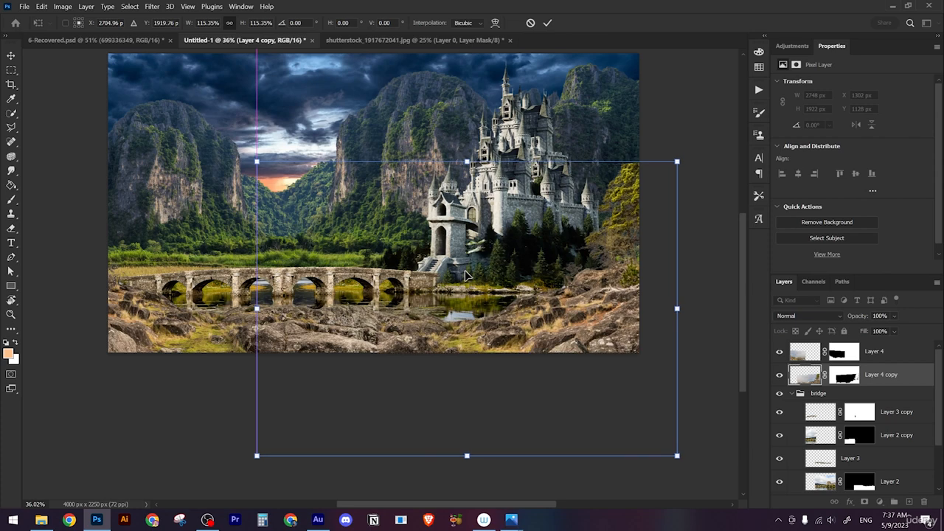
left_click_drag(684, 303, 695, 312)
left_click_drag(586, 325, 607, 329)
scroll(605, 327, "down", 3)
key("Return")
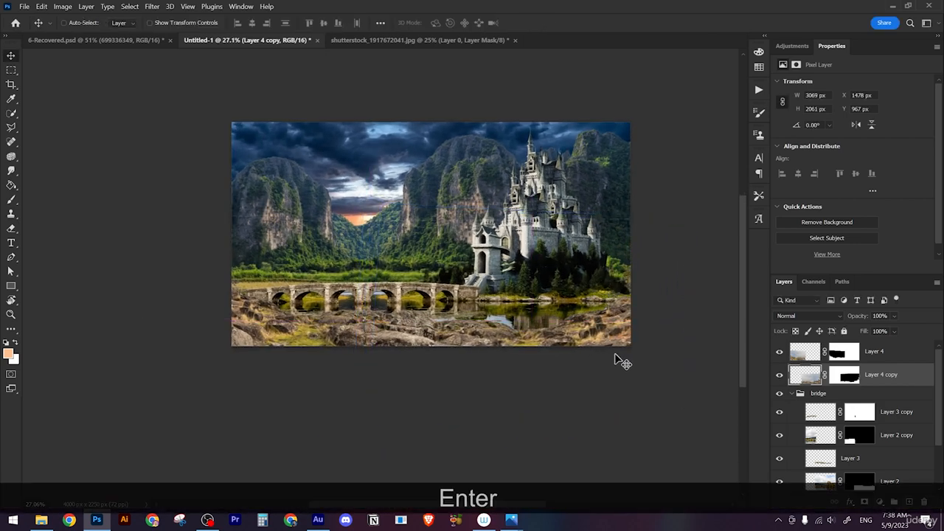
scroll(612, 360, "up", 2)
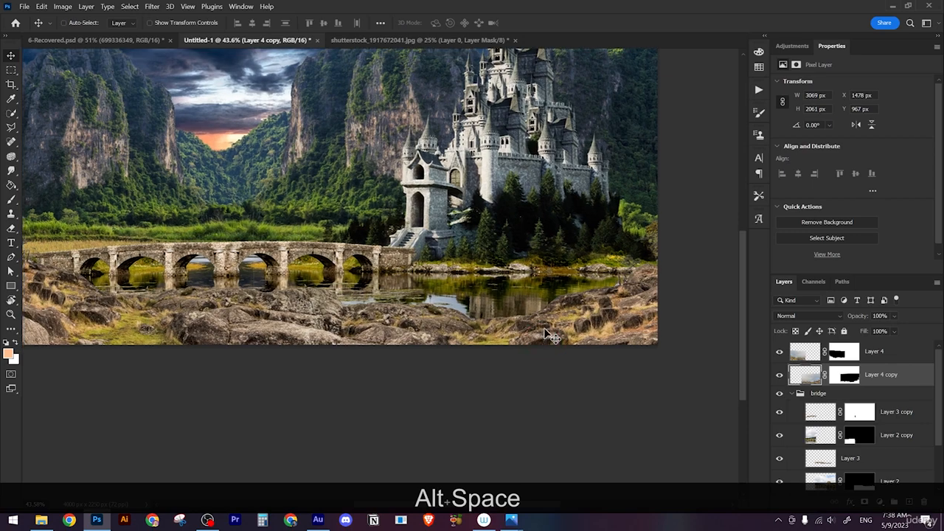
left_click_drag(545, 333, 553, 332)
- Paint black on Layer 4's mask with the irregular textured brush at 45 px to blend the hard seam between the rocks
scroll(350, 373, "up", 5)
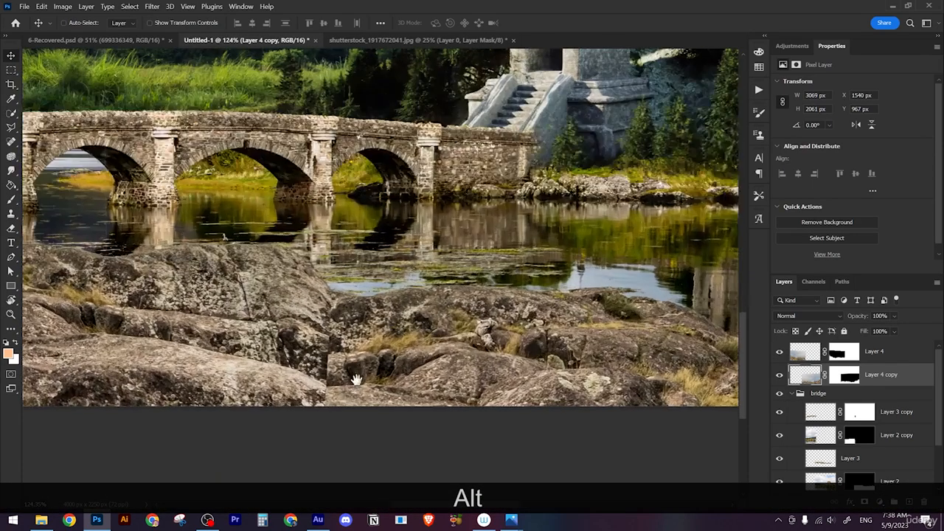
left_click_drag(349, 378, 390, 339)
key("b")
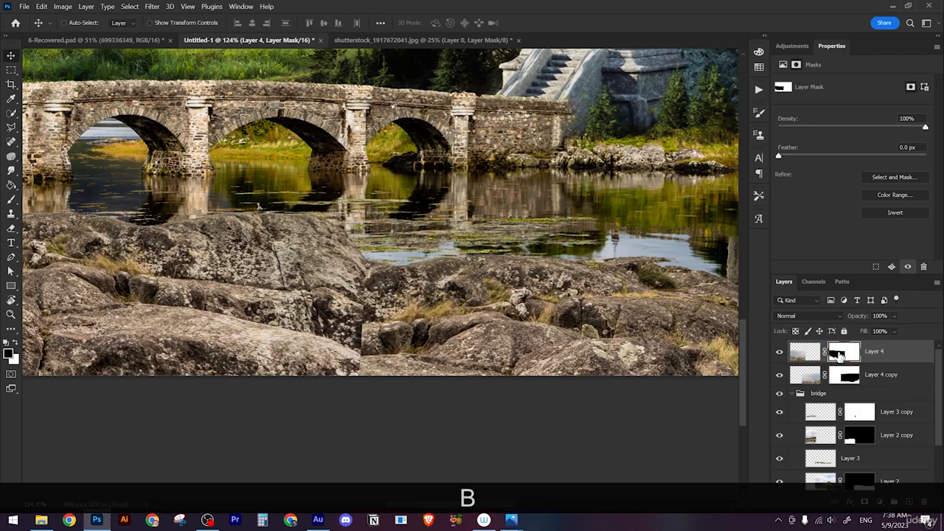
right_click(395, 279)
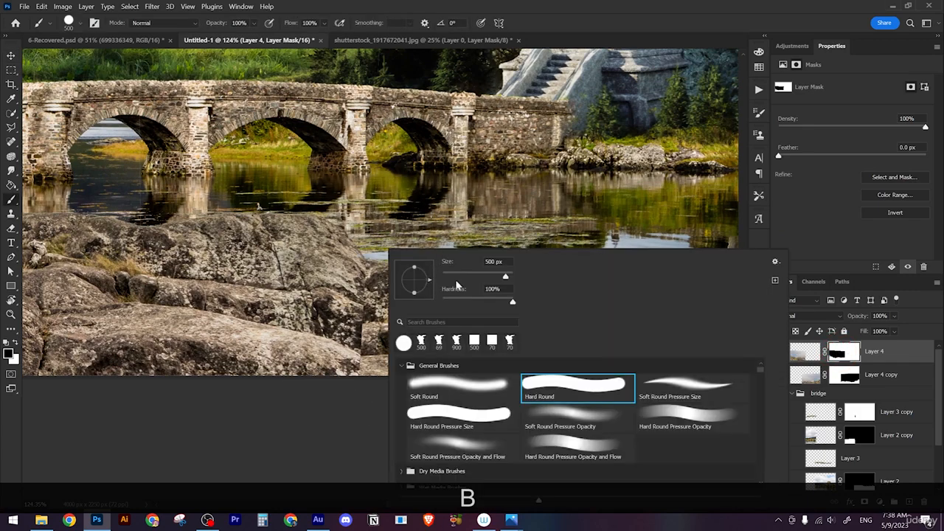
left_click(426, 346)
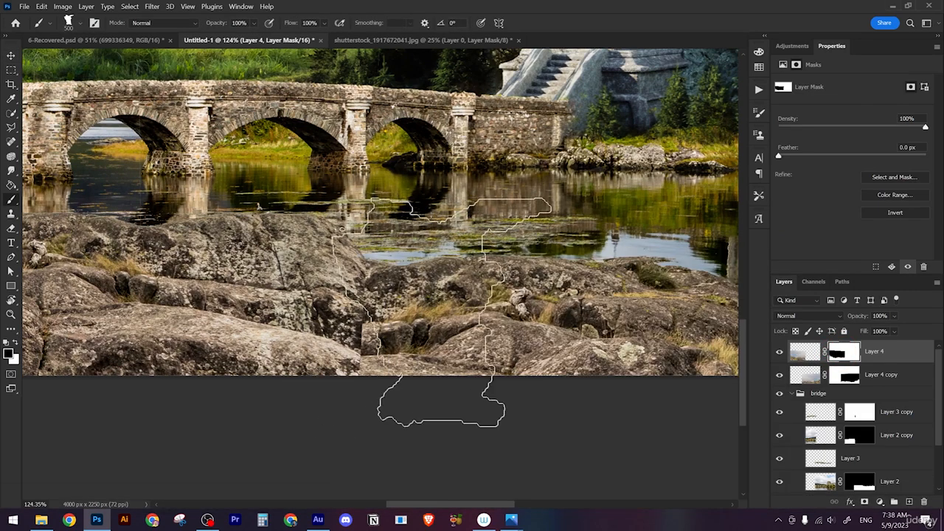
key("ctrl+z")
left_click(780, 352)
left_click(779, 352)
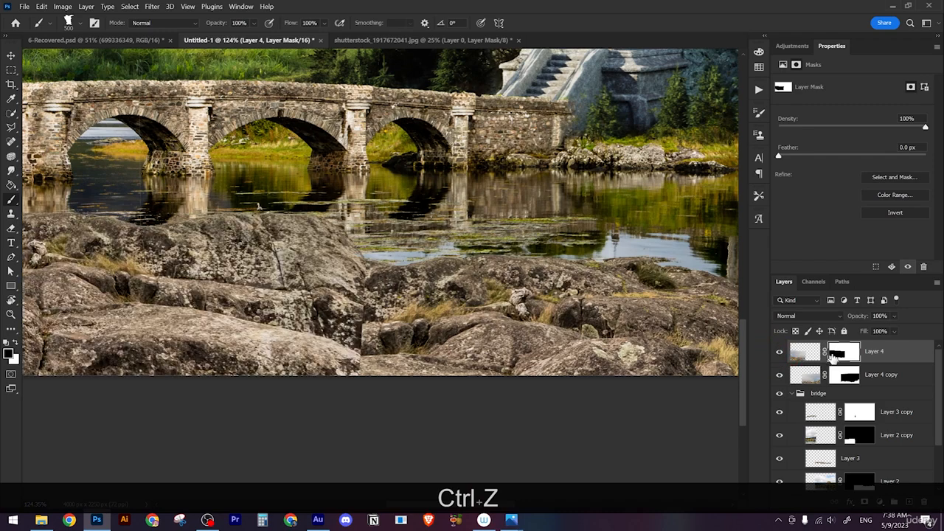
key("bracketleft")
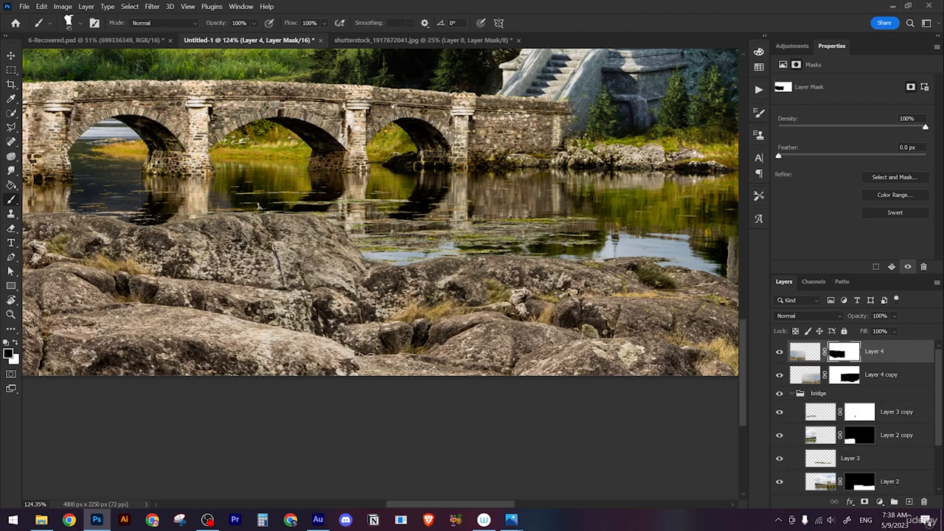
- Paint black on Layer 4's mask with the brush at 300 px to clear sky remnants above the rocks
key("z")
mouse_move(352, 342)
left_mouse_down()
mouse_move(319, 341)
mouse_move(330, 341)
left_mouse_up()
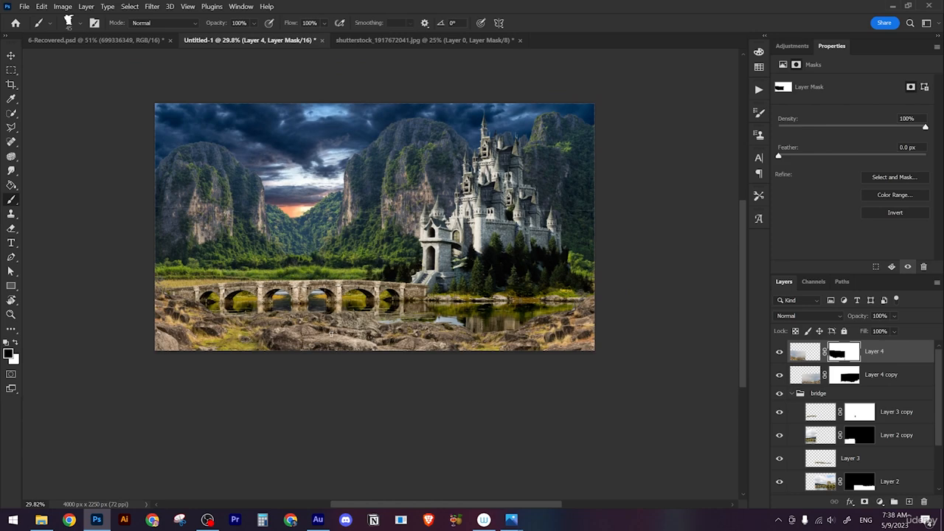
scroll(367, 256, "up", 2)
scroll(386, 255, "down", 3)
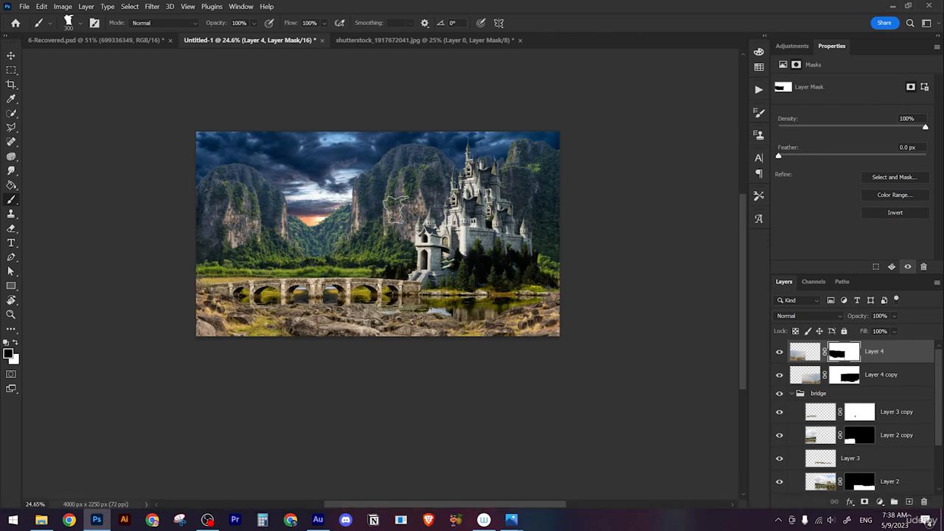
- Paint black on Layer 4 copy's mask to clear its sky remnants, toggling both rock layers' visibility to compare
left_click(845, 378)
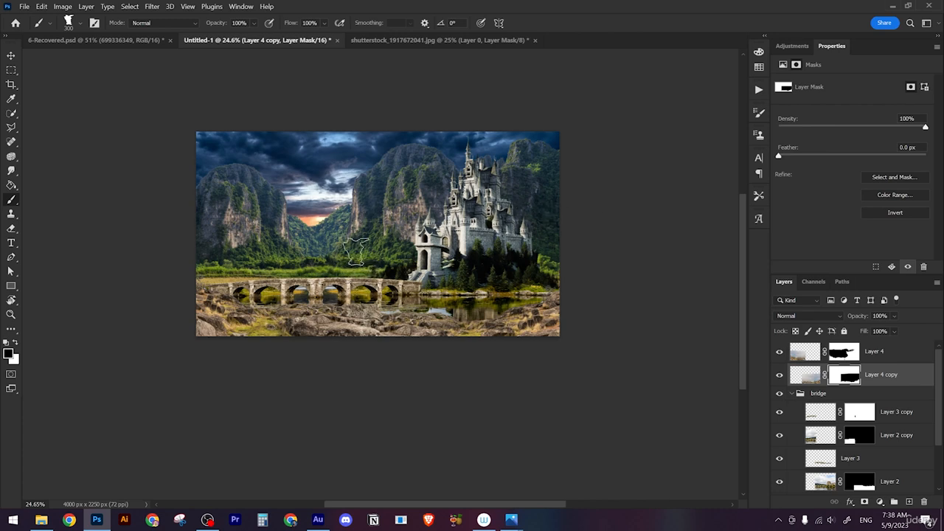
left_click(779, 376)
left_click(781, 377)
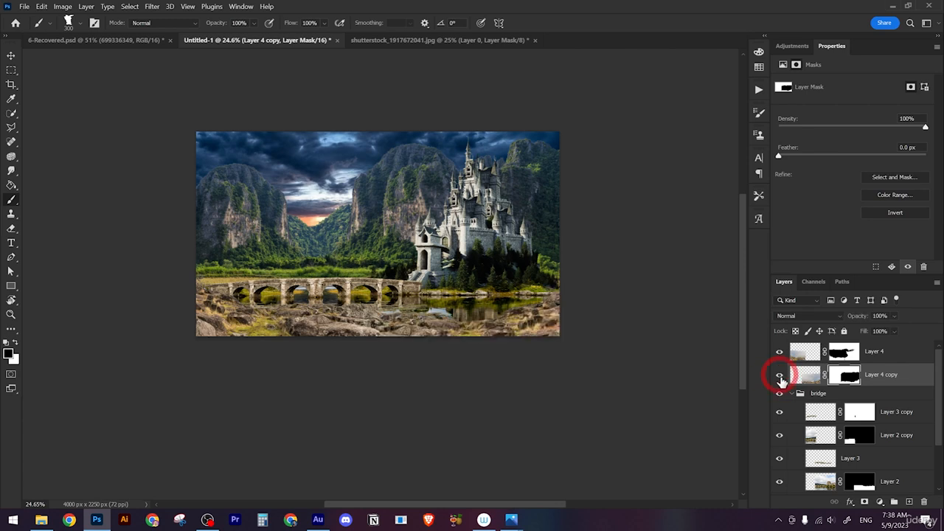
left_click(780, 352)
left_click(780, 352)
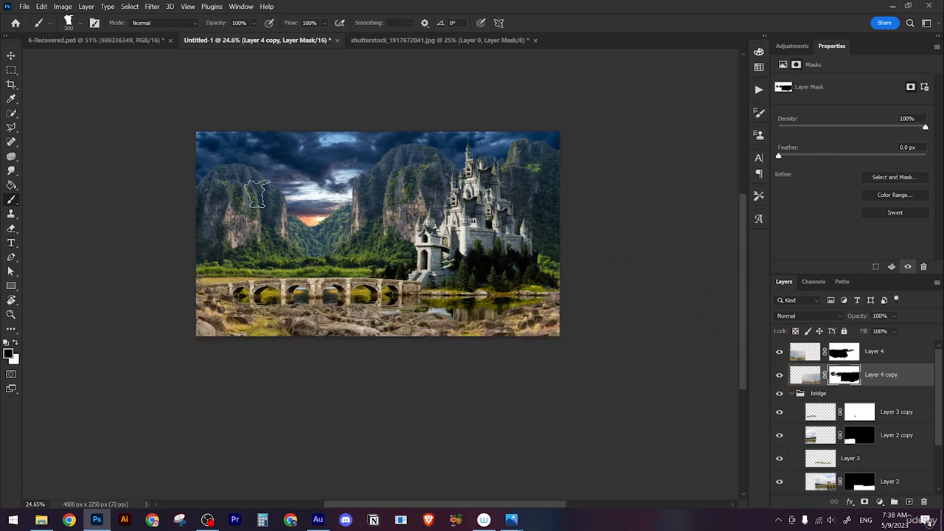
- Open the horse rider photo 275010350.jpg from the imgs folder as a separate document and inspect the horse up close
scroll(321, 299, "up", 5)
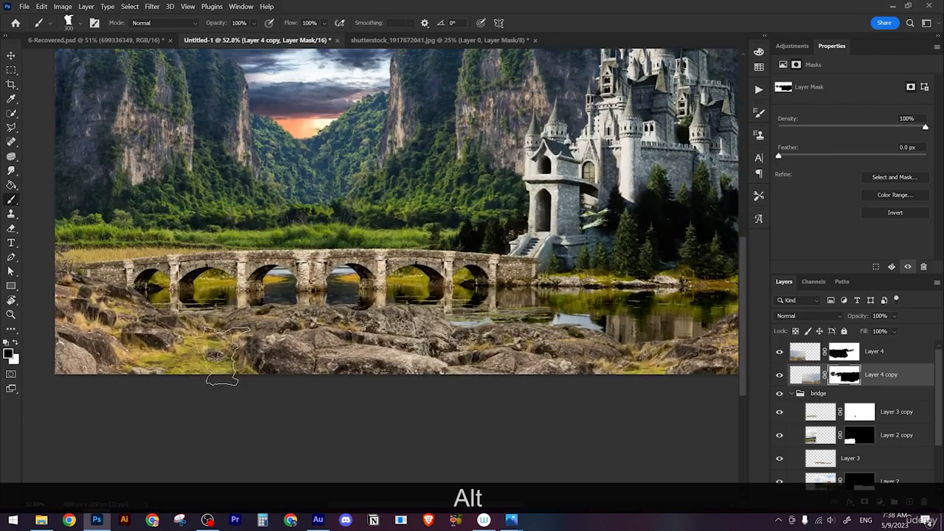
left_click(41, 520)
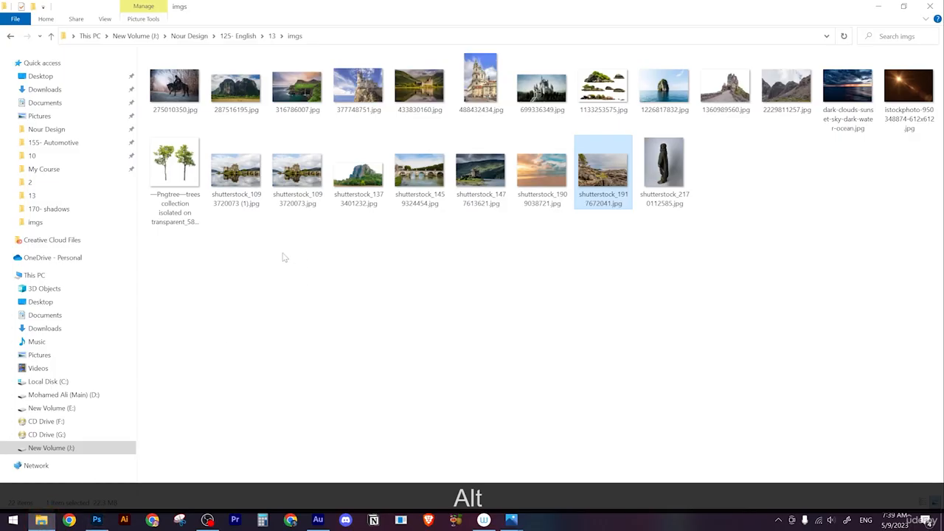
left_click_drag(174, 87, 572, 41)
scroll(365, 325, "up", 6)
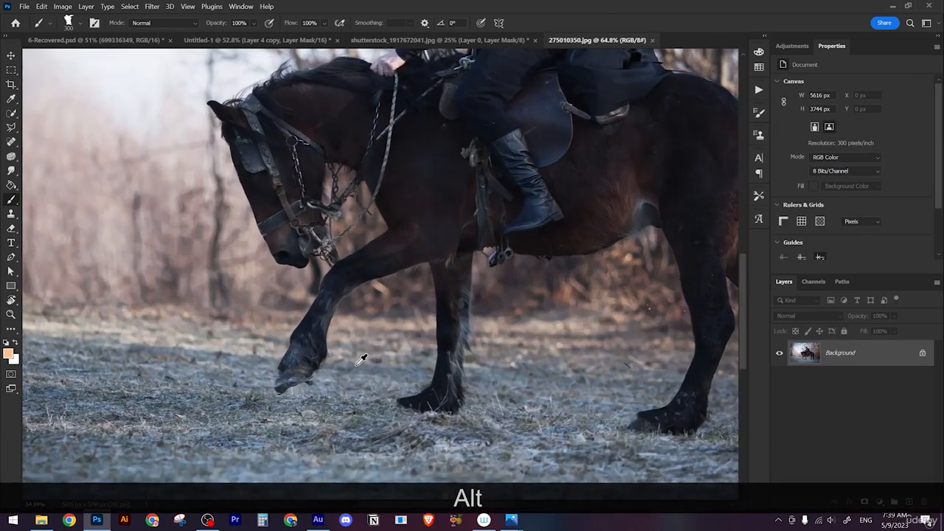
scroll(356, 315, "down", 2)
scroll(485, 248, "down", 4)
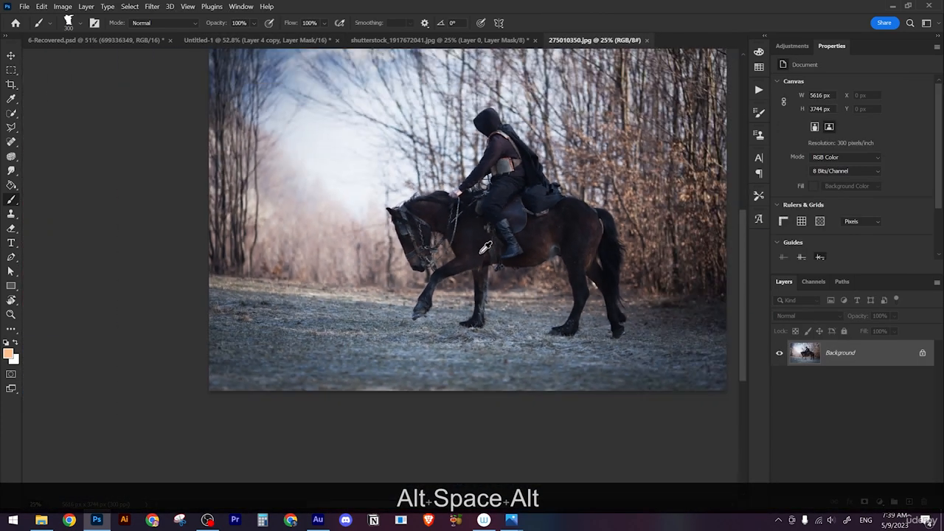
- Compare the horse rider photo's red, green and blue channels for contrast between the dark horse and its background
scroll(516, 288, "up", 3)
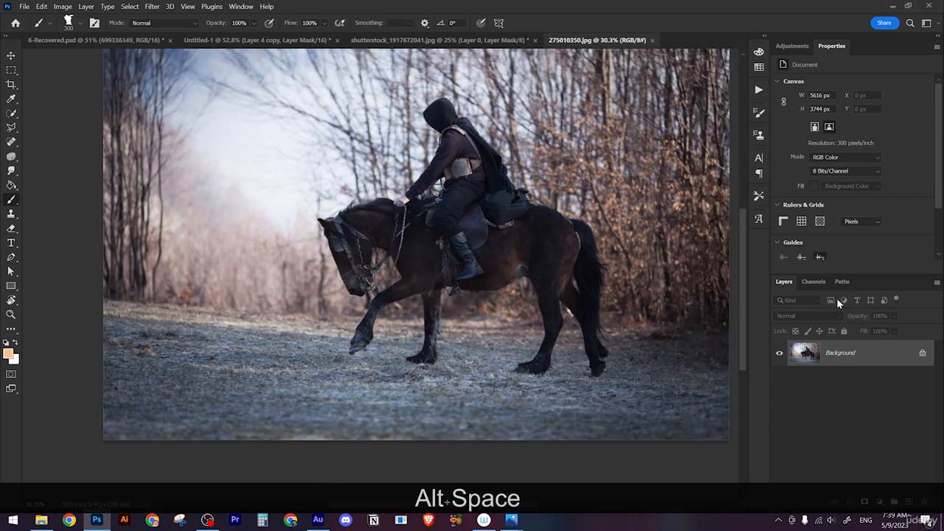
left_click(815, 281)
left_click(812, 405)
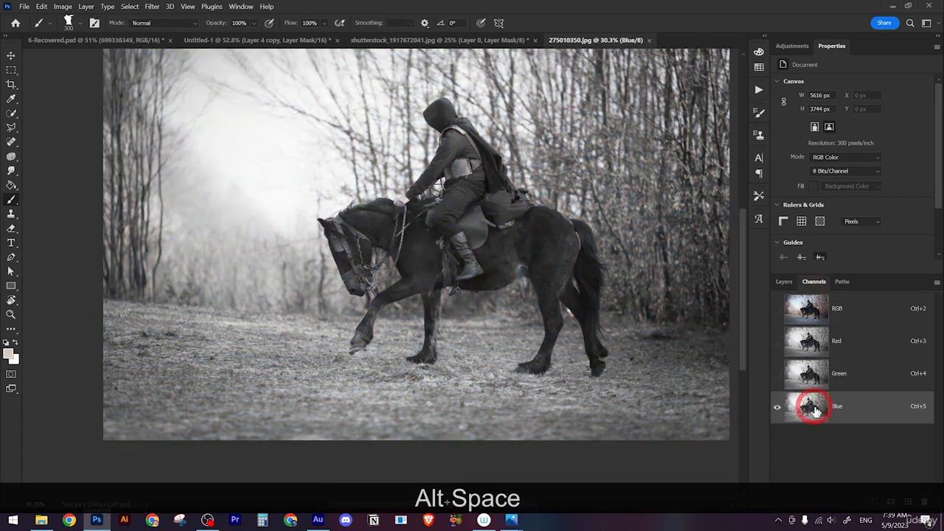
left_click(808, 376)
left_click(809, 346)
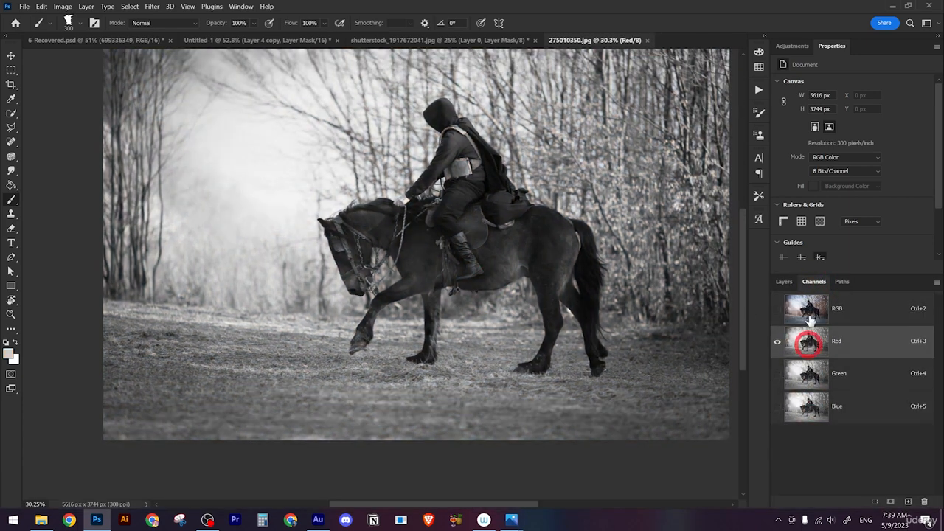
left_click(808, 319)
left_click(806, 344)
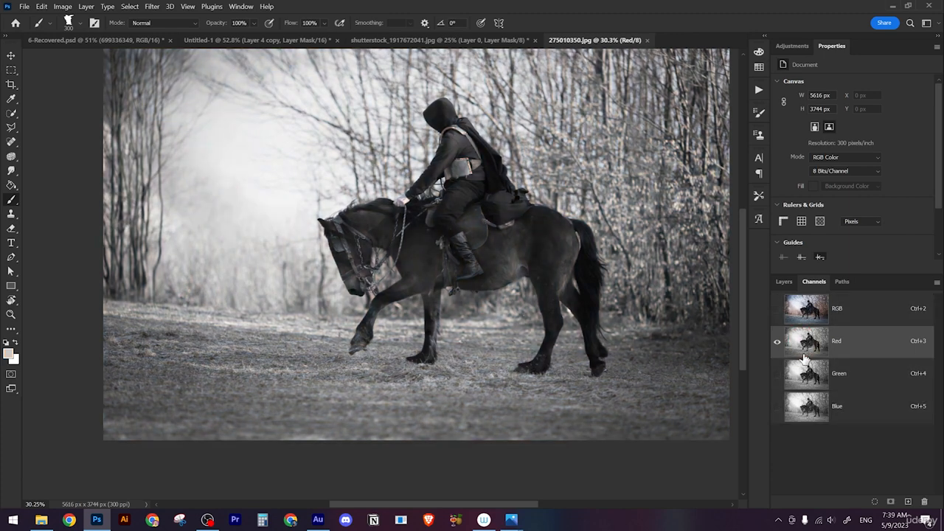
left_click(808, 414)
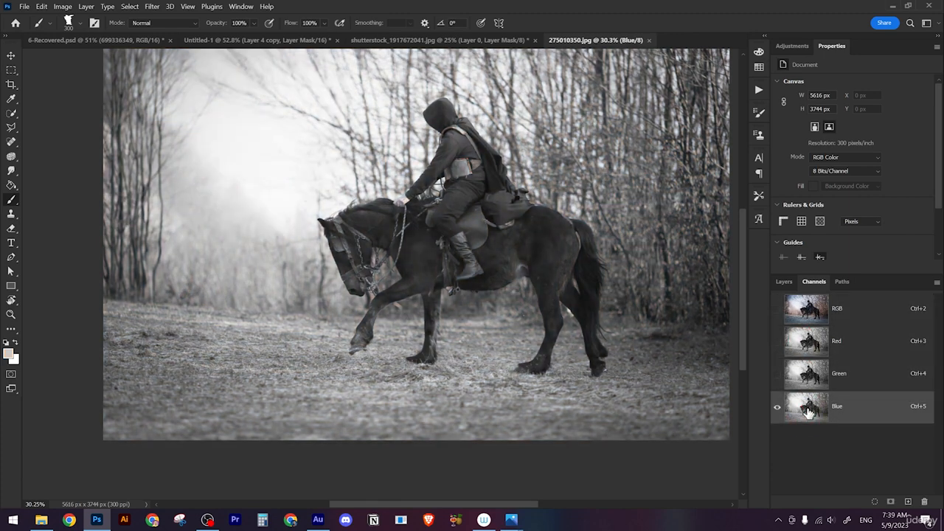
left_click(807, 354)
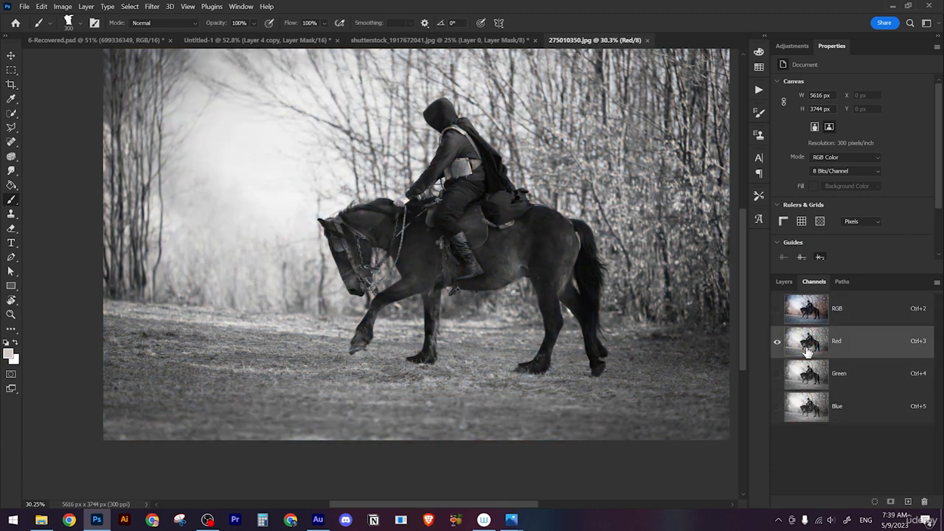
left_click(807, 410)
left_click(806, 354)
left_click(776, 374)
left_click(777, 406)
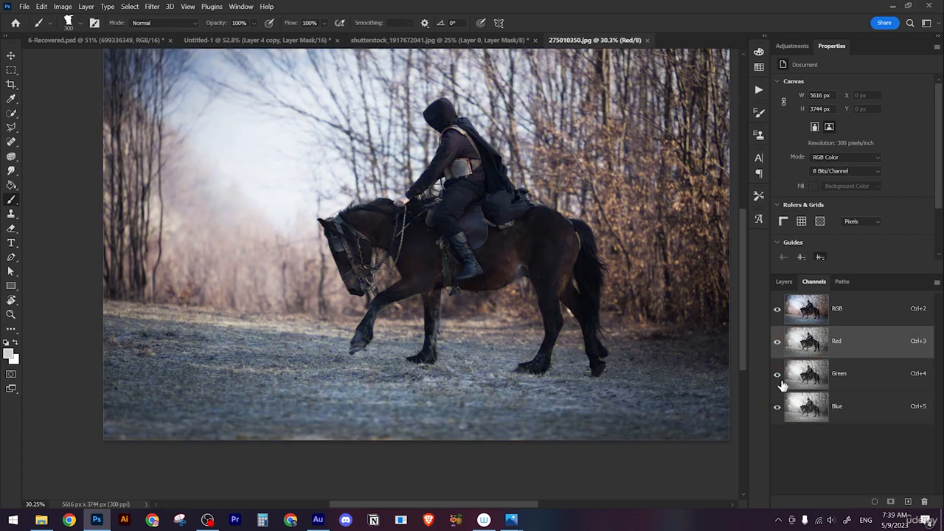
left_click(776, 373)
left_click(777, 405)
- Duplicate the Red channel with the default name and display only the copy
right_click(820, 349)
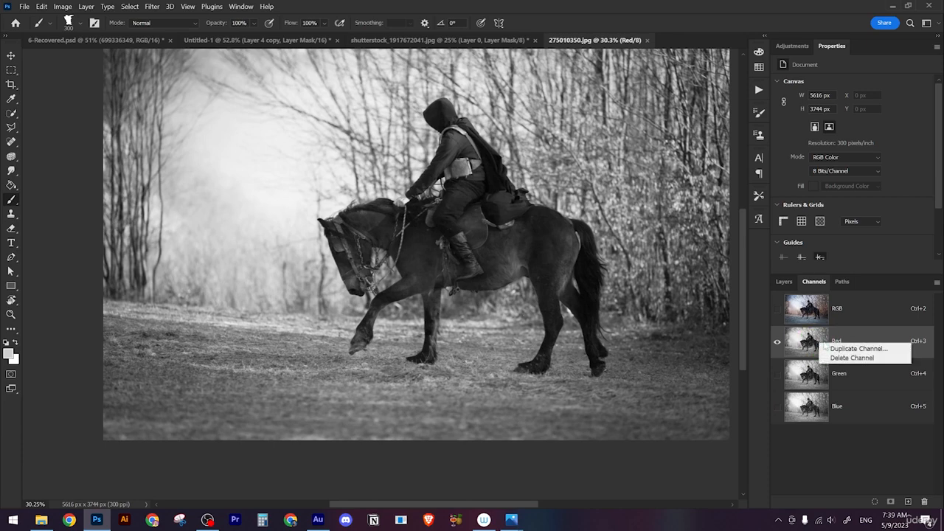
left_click(830, 346)
left_click(916, 178)
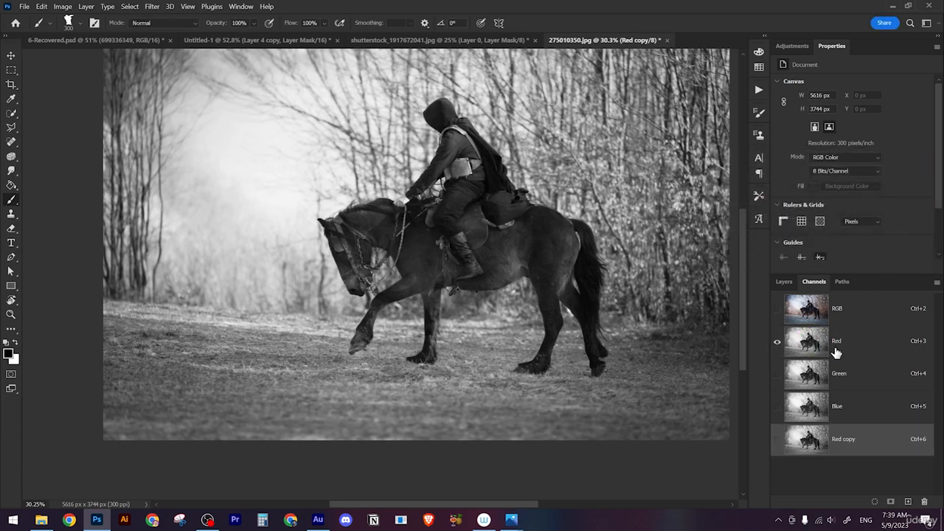
left_click(776, 441)
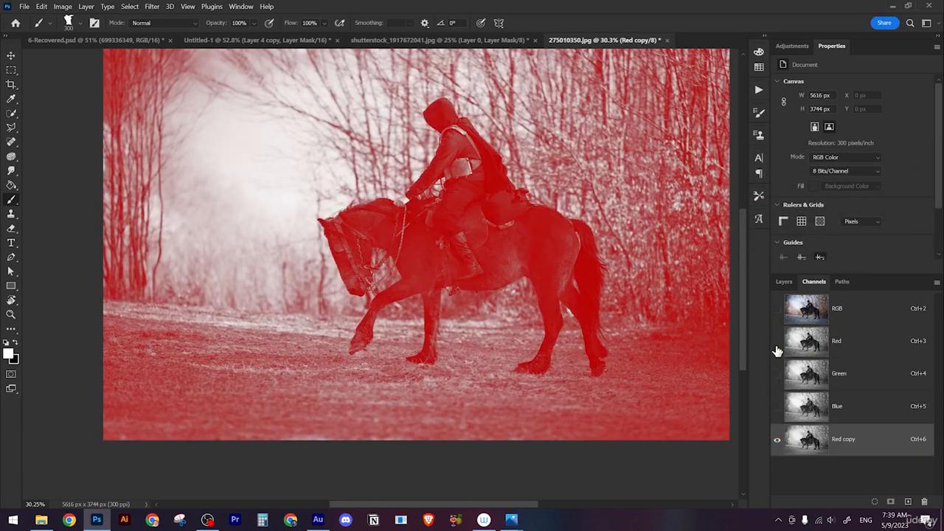
left_click(826, 443)
- Apply Levels to the Red copy channel with input levels 36, 1.63 and 153
key("ctrl+l")
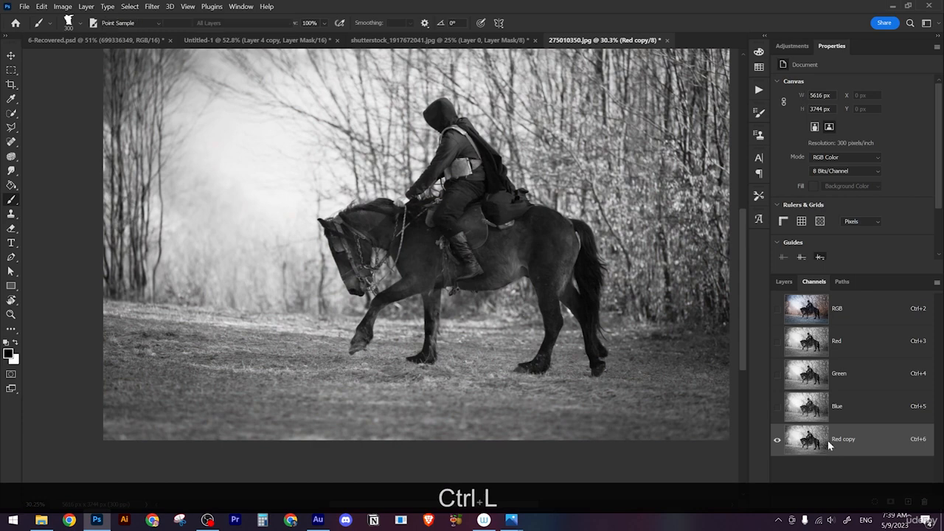
left_click_drag(668, 249, 691, 246)
left_click_drag(749, 248, 722, 249)
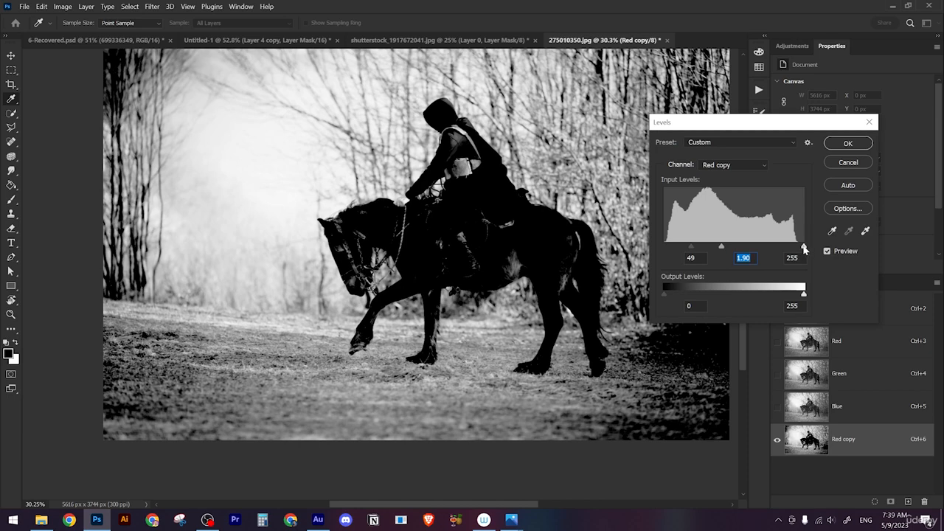
left_click_drag(805, 250, 765, 243)
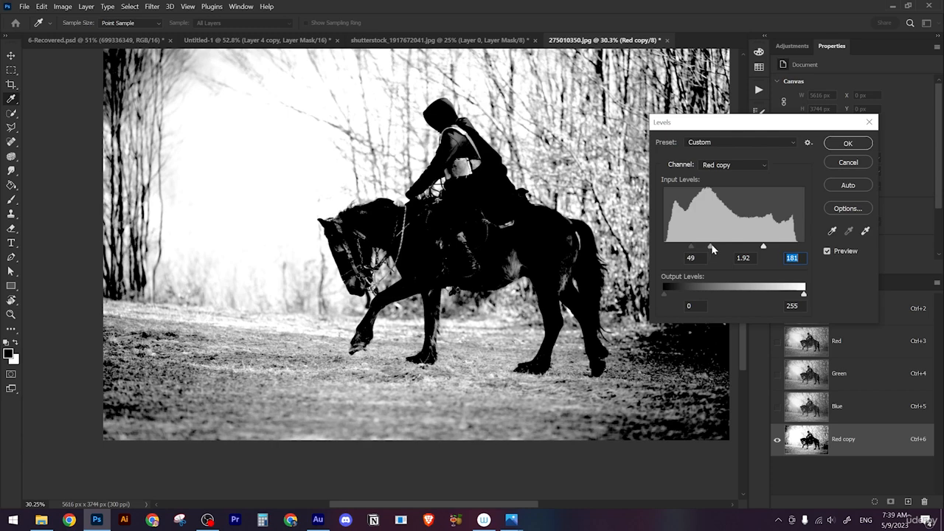
left_click_drag(713, 249, 685, 246)
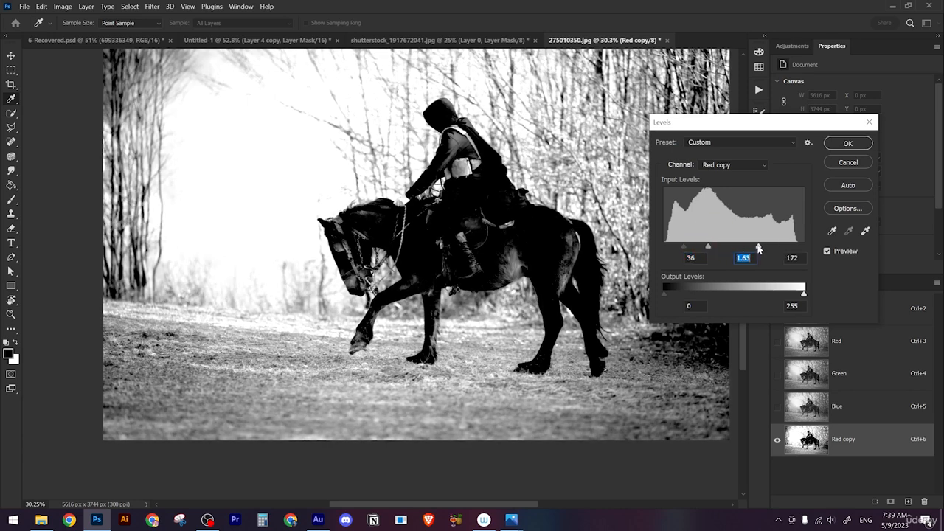
left_click_drag(759, 250, 752, 250)
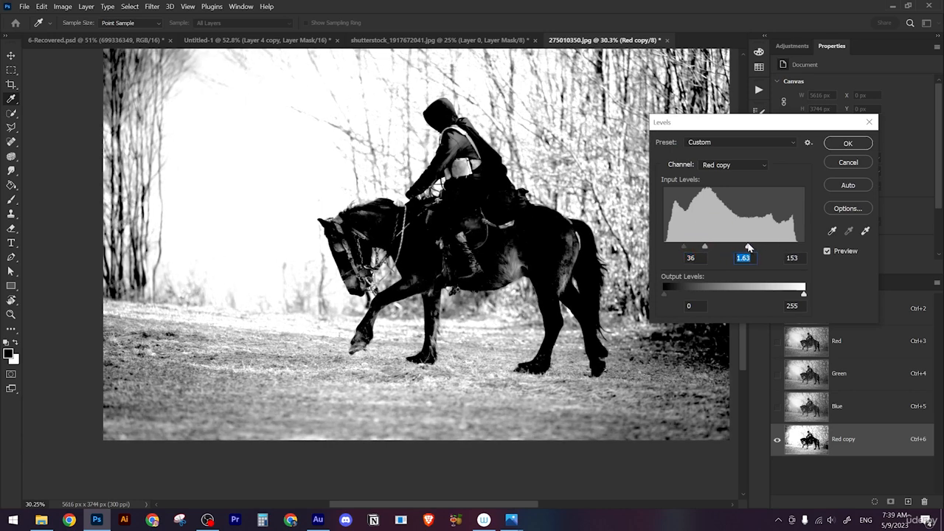
left_click(843, 144)
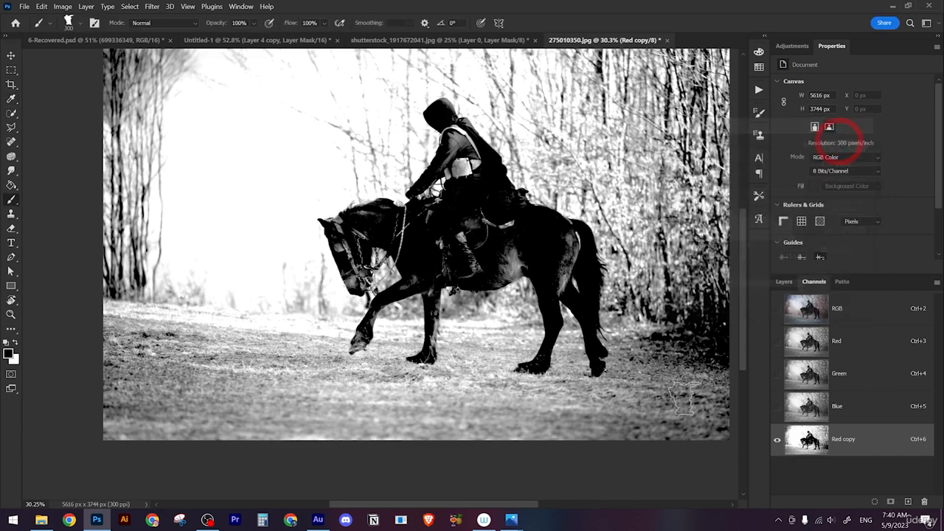
- Set the brush to white, Overlay mode and 100 px for painting the background beside the horse's tail
scroll(674, 371, "up", 4)
left_click_drag(609, 333, 532, 333)
scroll(532, 333, "up", 3)
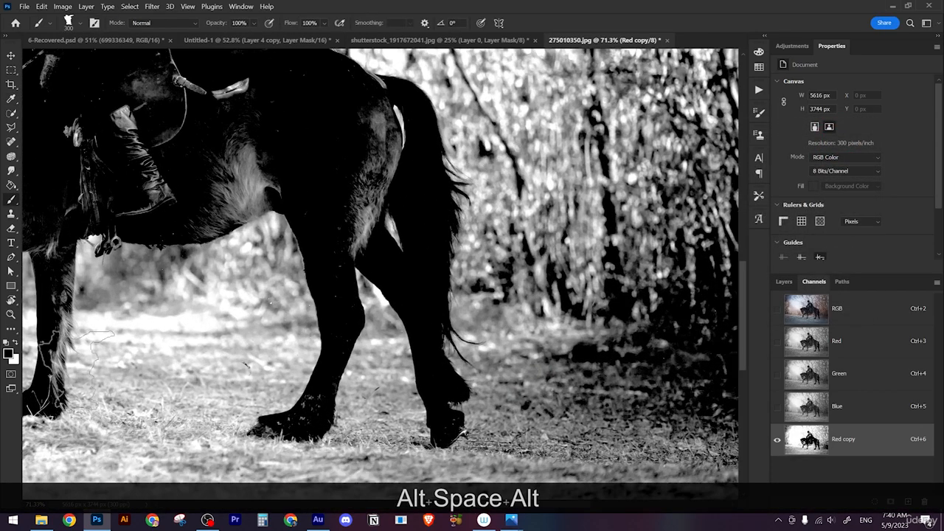
key("x")
left_click(164, 23)
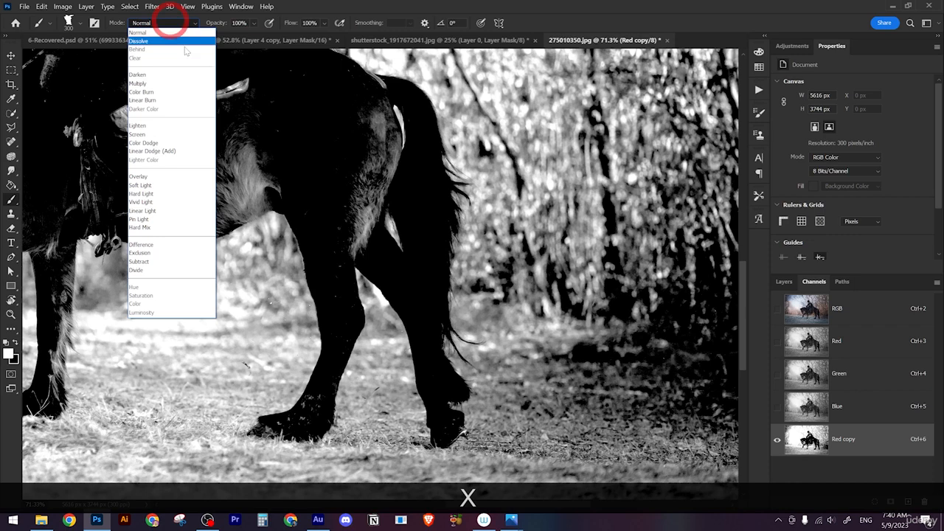
left_click(147, 177)
mouse_move(504, 219)
left_mouse_down()
mouse_move(483, 170)
mouse_move(465, 211)
mouse_move(480, 340)
mouse_move(465, 325)
mouse_move(486, 315)
left_mouse_up()
key("bracketleft")
key("bracketleft")
key("bracketleft")
key("bracketleft")
key("bracketleft")
key("bracketleft")
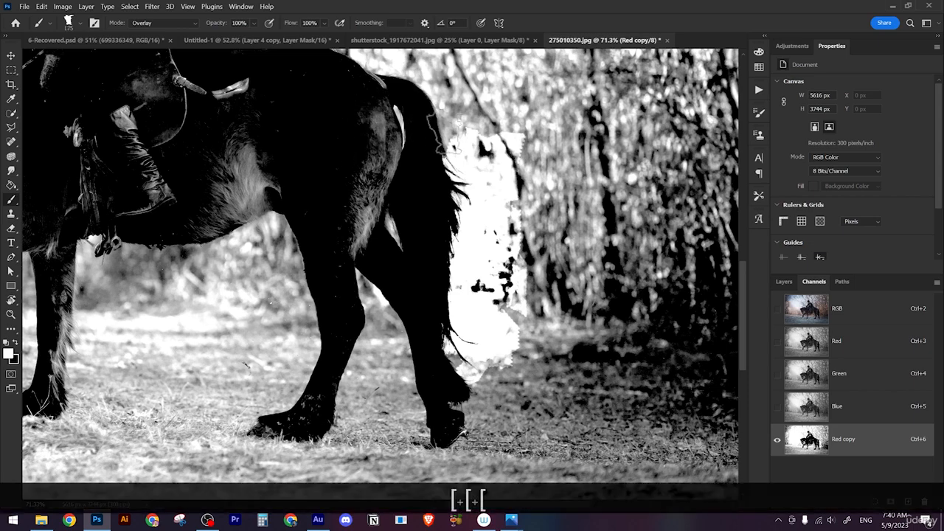
- Try to whiten the background along the tail's edge with the 100 px Overlay brush at 100% flow
left_click_drag(456, 146, 458, 157)
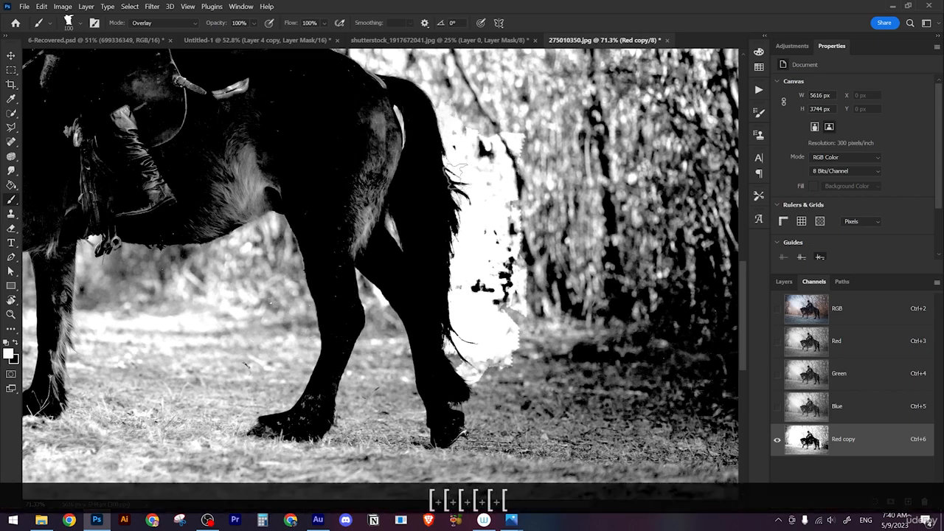
key("c")
key("Escape")
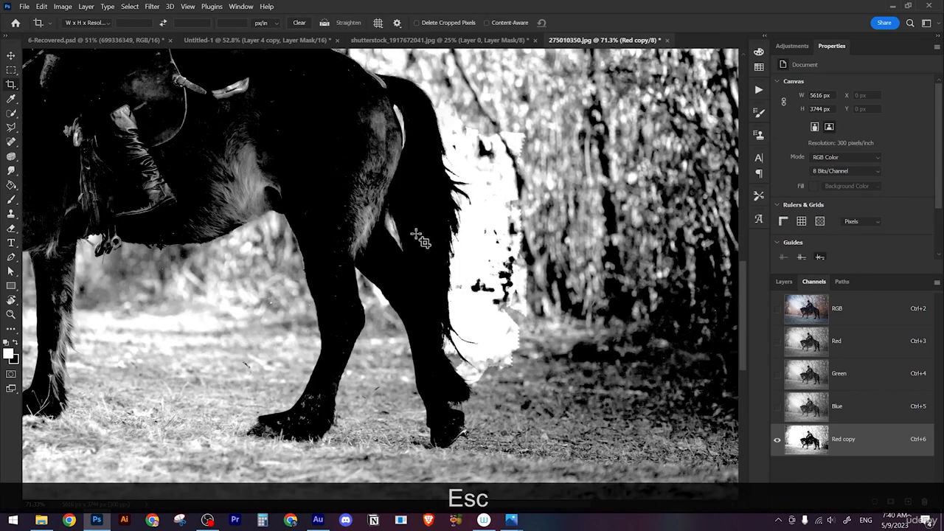
key("b")
key("x")
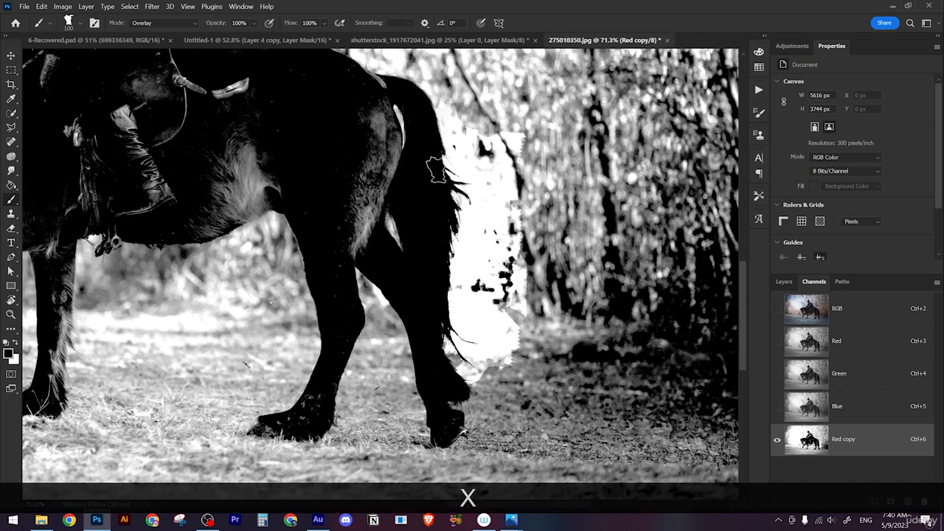
key("x")
left_click_drag(447, 194, 437, 191)
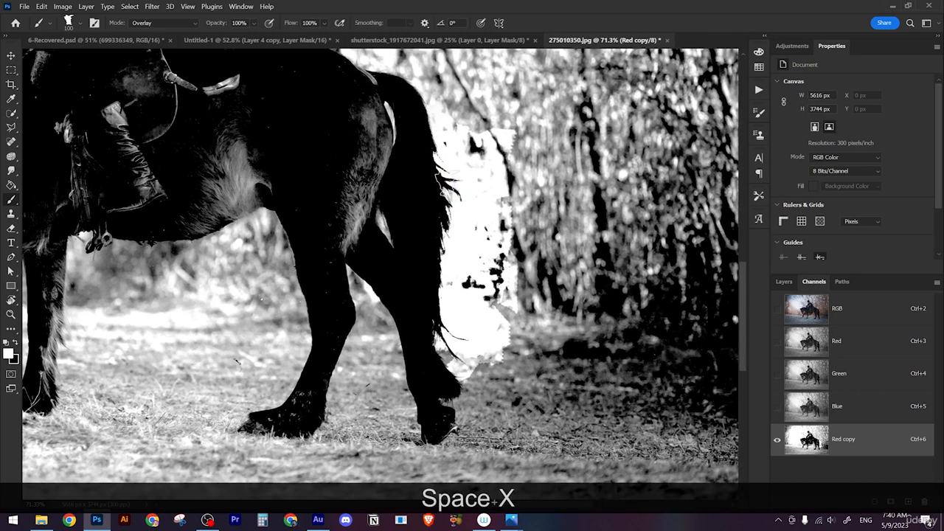
mouse_move(461, 157)
left_mouse_down()
mouse_move(471, 218)
mouse_move(431, 198)
mouse_move(451, 197)
mouse_move(483, 245)
left_mouse_up()
- Undo all the white Overlay strokes painted beside the horse's tail
key("z")
key("ctrl+z")
key("ctrl+z")
key("ctrl+z")
key("ctrl+z")
key("ctrl+z")
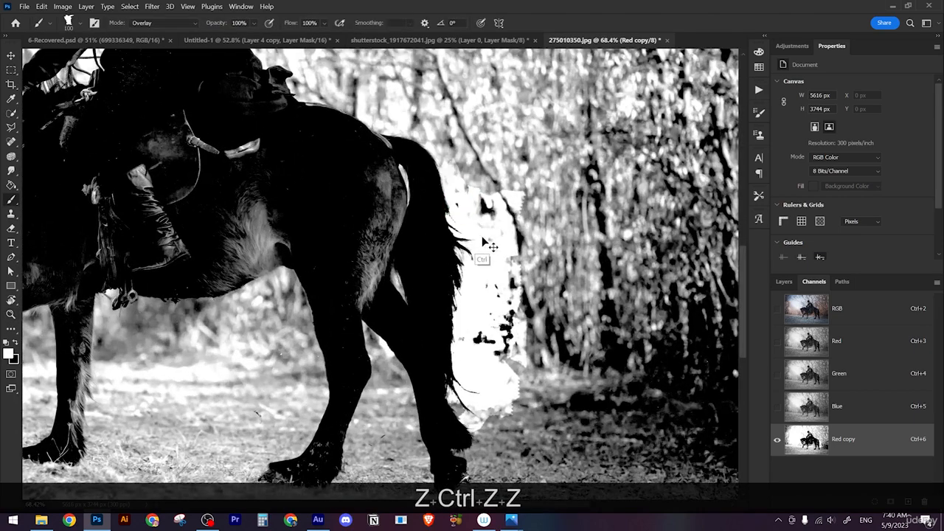
key("ctrl+z")
key("ctrl+z")
key("ctrl+z")
key("ctrl+z")
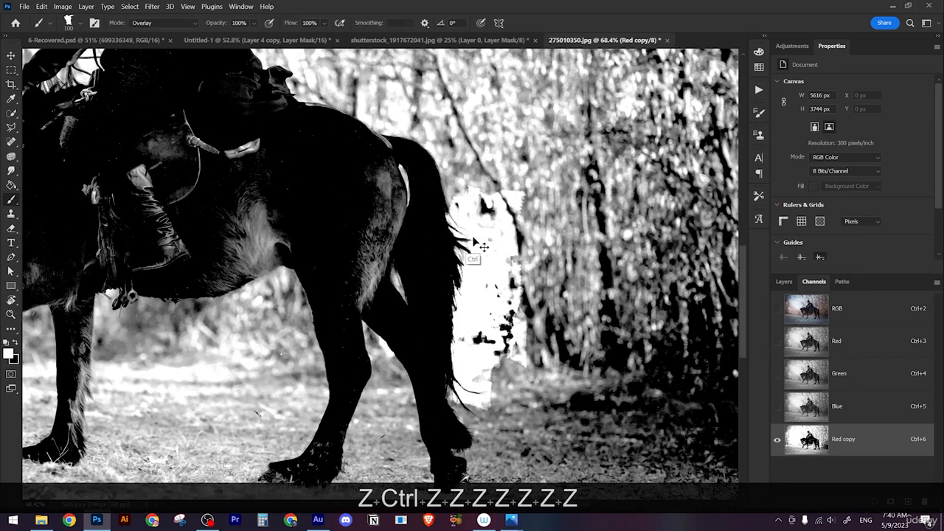
key("ctrl+z")
key("ctrl+z")
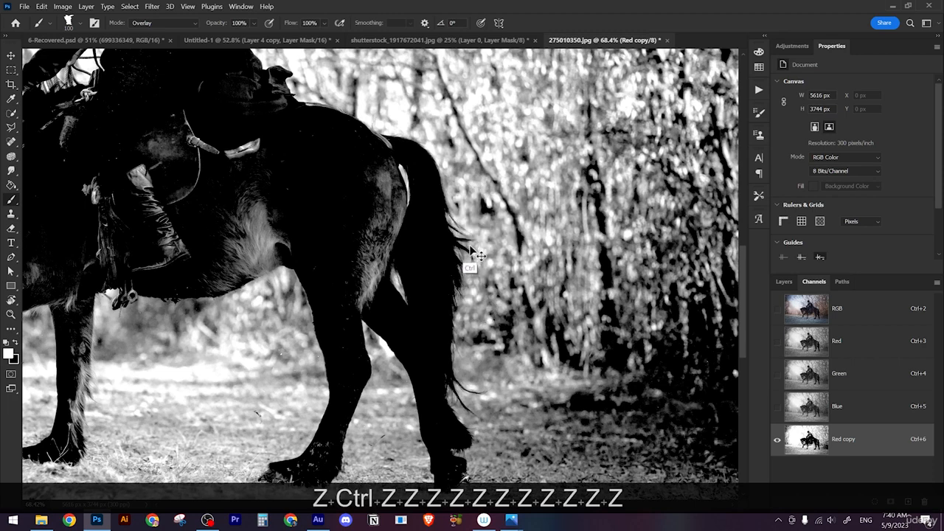
- Lower the Overlay brush's flow to 26%
key("b")
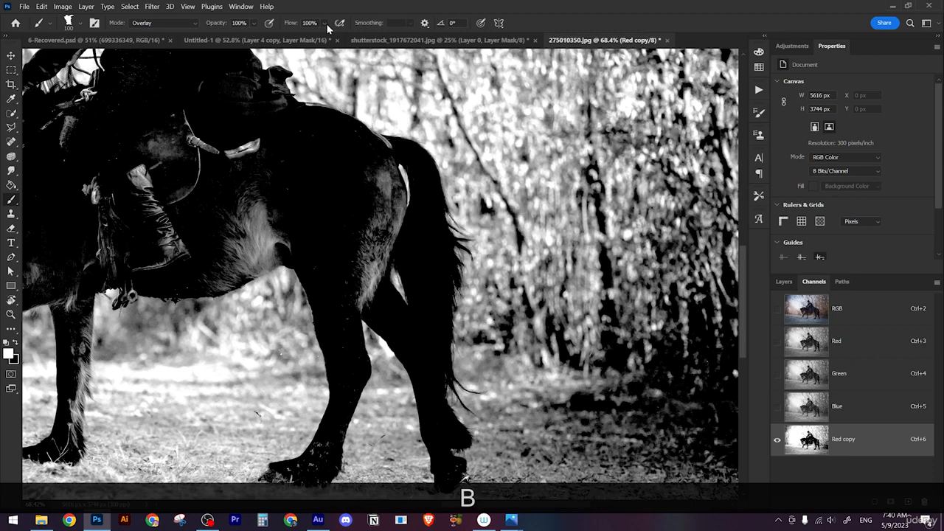
left_click(324, 24)
left_click_drag(305, 35, 307, 35)
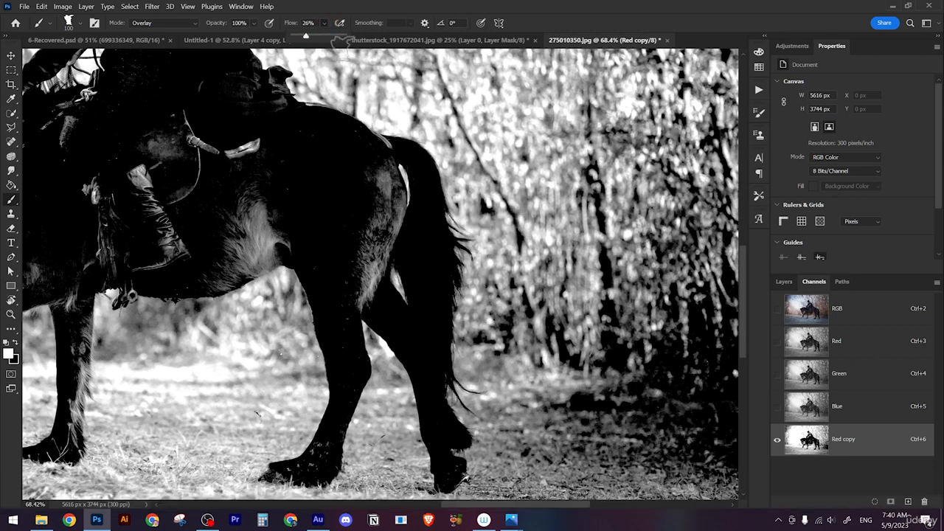
left_click(437, 188)
- Paint white in Overlay mode along the outer edge of the horse's tail on the Red copy channel
key("space")
mouse_move(459, 188)
left_mouse_down()
mouse_move(437, 143)
mouse_move(453, 194)
left_mouse_up()
key("z")
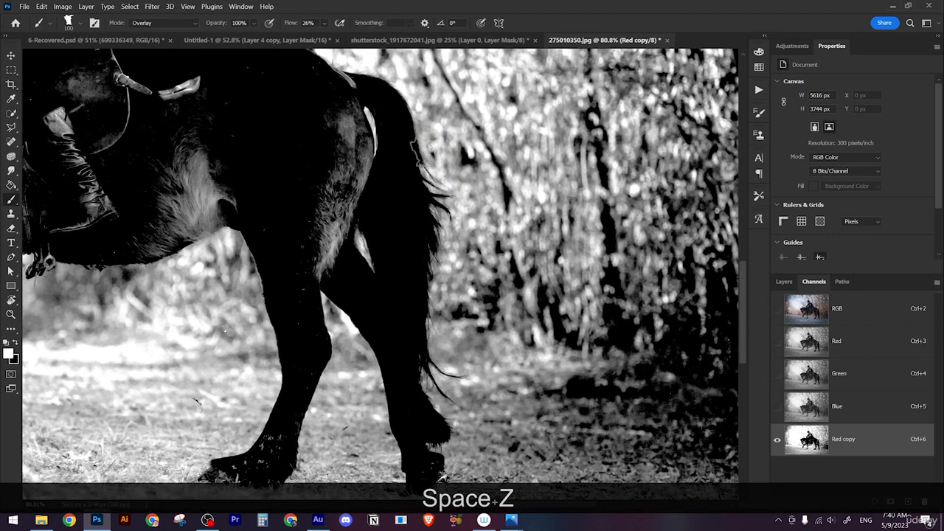
mouse_move(413, 141)
left_mouse_down()
mouse_move(453, 251)
mouse_move(436, 258)
mouse_move(446, 255)
mouse_move(435, 317)
mouse_move(443, 345)
mouse_move(444, 304)
mouse_move(443, 332)
mouse_move(445, 306)
mouse_move(421, 290)
mouse_move(422, 324)
left_mouse_up()
key("x")
key("x")
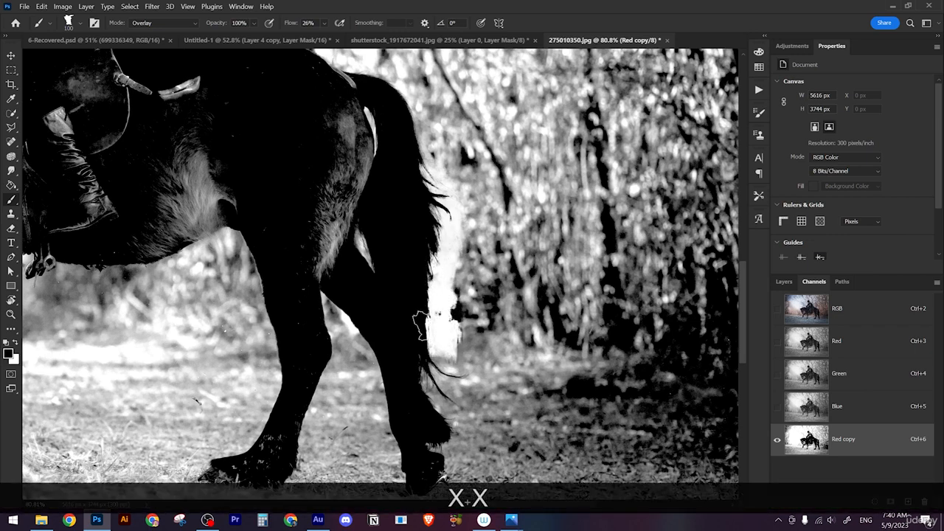
key("x")
mouse_move(442, 229)
left_mouse_down()
mouse_move(426, 99)
mouse_move(414, 148)
mouse_move(443, 177)
left_mouse_up()
key("space")
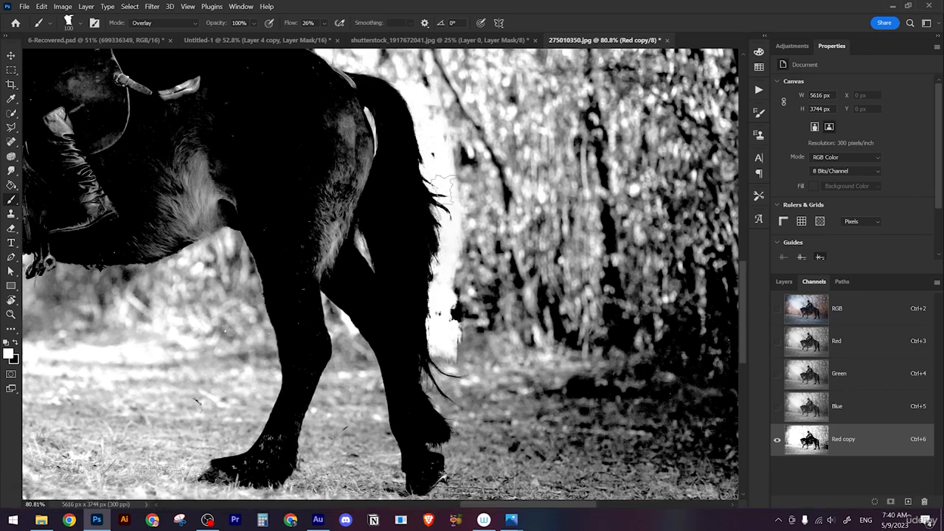
left_click_drag(453, 233, 448, 112)
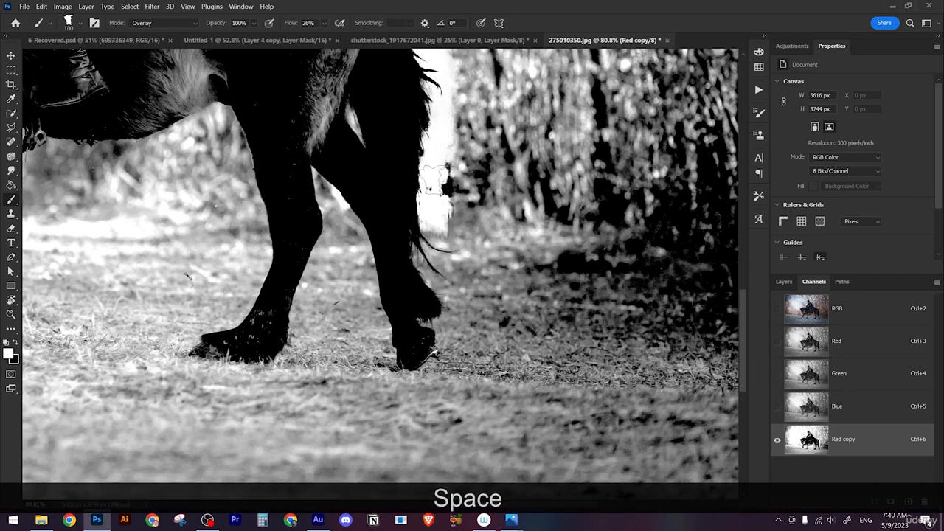
left_click_drag(441, 193, 433, 216)
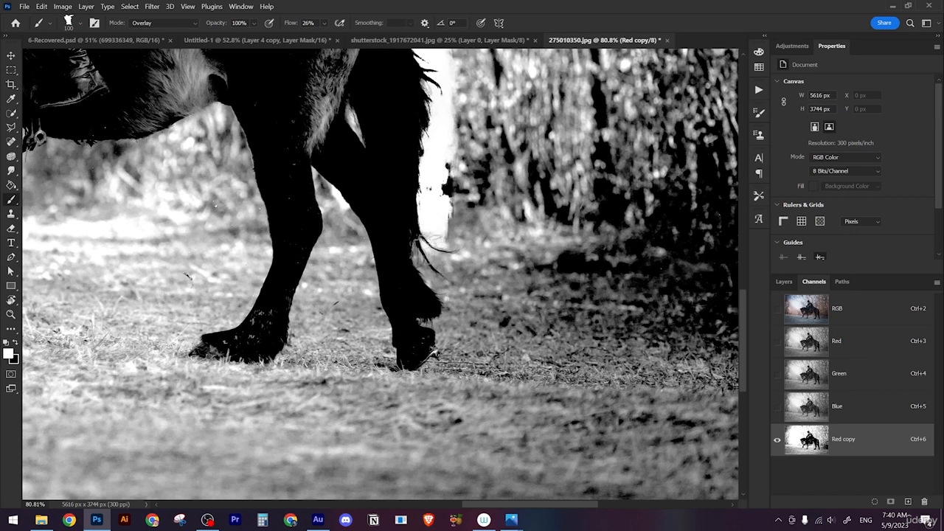
- Paint white in Overlay mode around the tail's tip, the rearmost hind leg and its hoof
mouse_move(425, 251)
left_mouse_down()
mouse_move(449, 264)
mouse_move(424, 243)
mouse_move(422, 192)
mouse_move(450, 188)
mouse_move(439, 205)
mouse_move(439, 157)
mouse_move(419, 137)
mouse_move(442, 188)
mouse_move(430, 194)
mouse_move(423, 225)
mouse_move(401, 219)
mouse_move(426, 242)
mouse_move(412, 245)
mouse_move(393, 278)
mouse_move(363, 277)
mouse_move(373, 275)
mouse_move(375, 236)
mouse_move(364, 247)
mouse_move(353, 203)
mouse_move(371, 268)
mouse_move(352, 194)
left_mouse_up()
key("space")
key("x")
key("space")
key("space")
key("x")
key("x")
key("x")
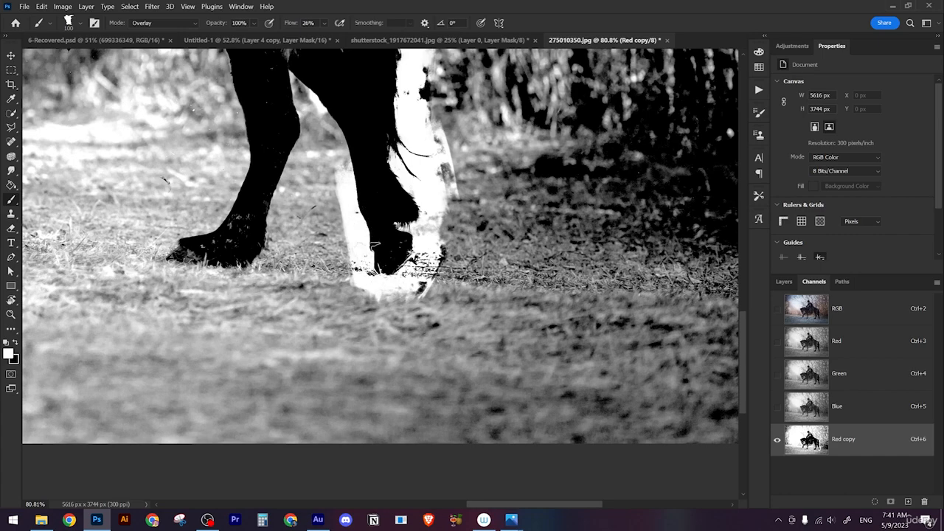
left_click_drag(402, 247, 424, 273)
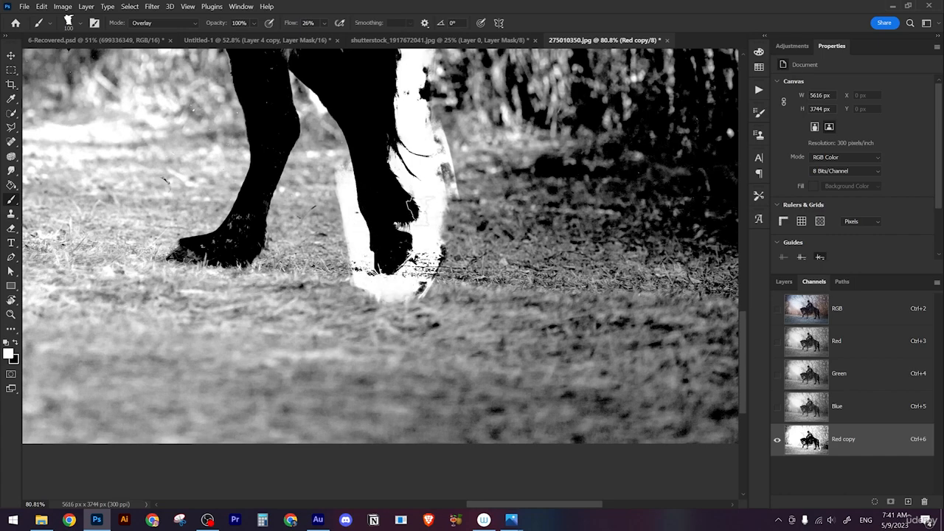
- Raise the Overlay brush's flow to 40% and paint white between the hind legs and along the front of the nearer one
key("space")
mouse_move(391, 151)
left_mouse_down()
mouse_move(433, 215)
mouse_move(355, 220)
mouse_move(332, 214)
mouse_move(329, 193)
mouse_move(319, 258)
mouse_move(343, 212)
mouse_move(313, 302)
mouse_move(334, 230)
left_mouse_up()
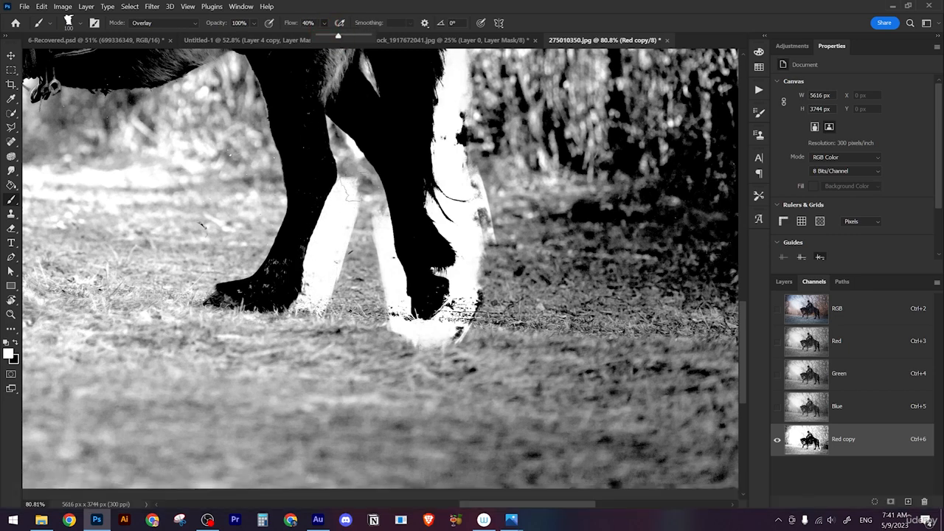
mouse_move(356, 185)
left_mouse_down()
mouse_move(372, 321)
mouse_move(348, 309)
mouse_move(328, 325)
mouse_move(284, 331)
mouse_move(304, 308)
left_mouse_up()
mouse_move(363, 264)
left_mouse_down()
mouse_move(347, 151)
mouse_move(351, 207)
mouse_move(365, 170)
mouse_move(379, 253)
mouse_move(497, 331)
left_mouse_up()
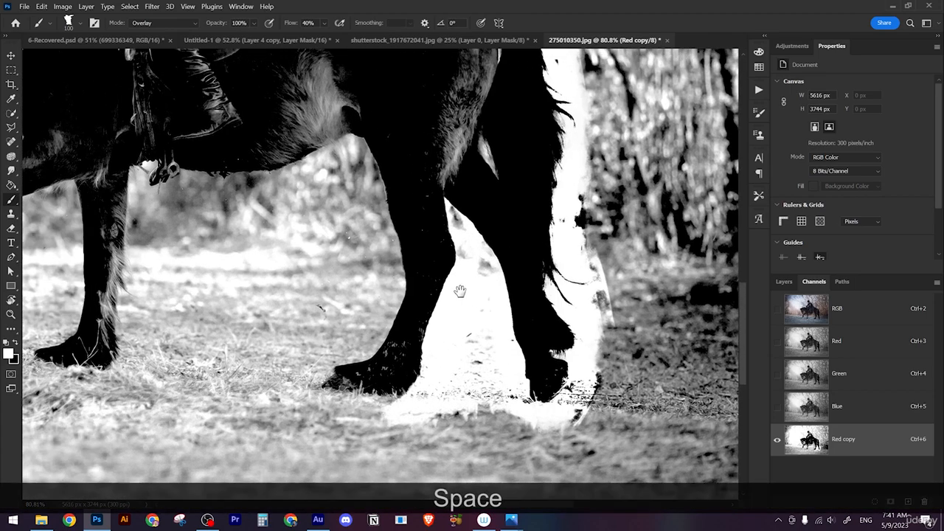
mouse_move(362, 166)
left_mouse_down()
mouse_move(369, 265)
mouse_move(391, 302)
mouse_move(309, 385)
mouse_move(353, 284)
mouse_move(376, 321)
left_mouse_up()
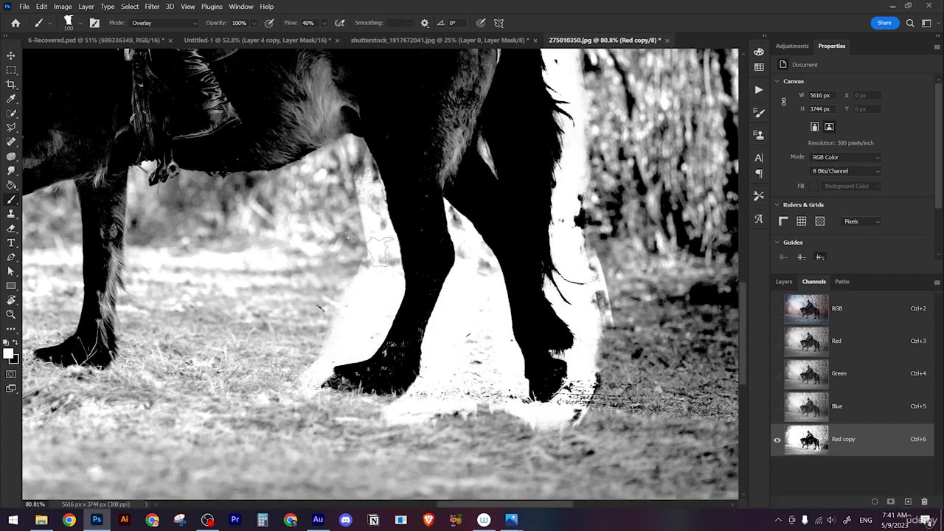
mouse_move(378, 156)
left_mouse_down()
mouse_move(343, 147)
mouse_move(346, 166)
mouse_move(324, 151)
mouse_move(339, 155)
left_mouse_up()
mouse_move(402, 187)
left_mouse_down()
mouse_move(449, 213)
mouse_move(472, 247)
mouse_move(413, 234)
left_mouse_up()
- Try black Overlay strokes on the belly's edge beside the hind leg and undo them
key("x")
key("x")
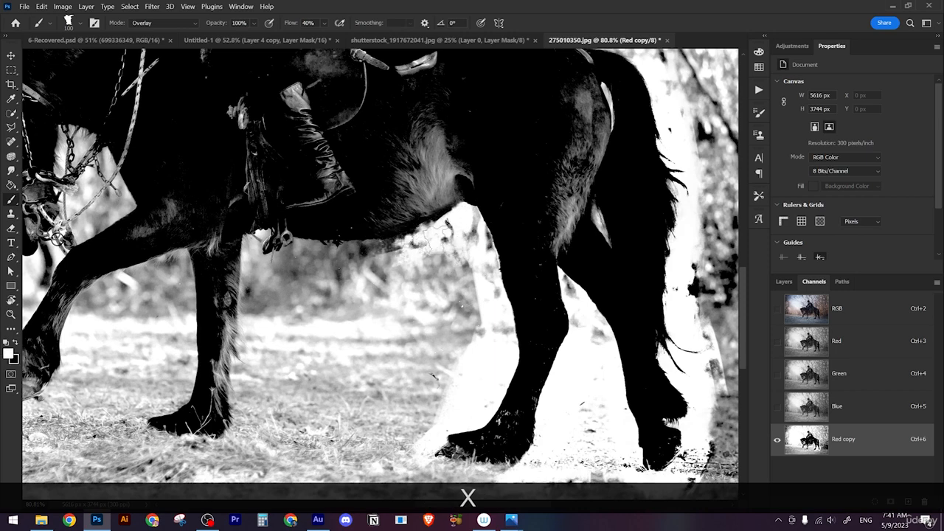
key("ctrl+z")
key("ctrl+z")
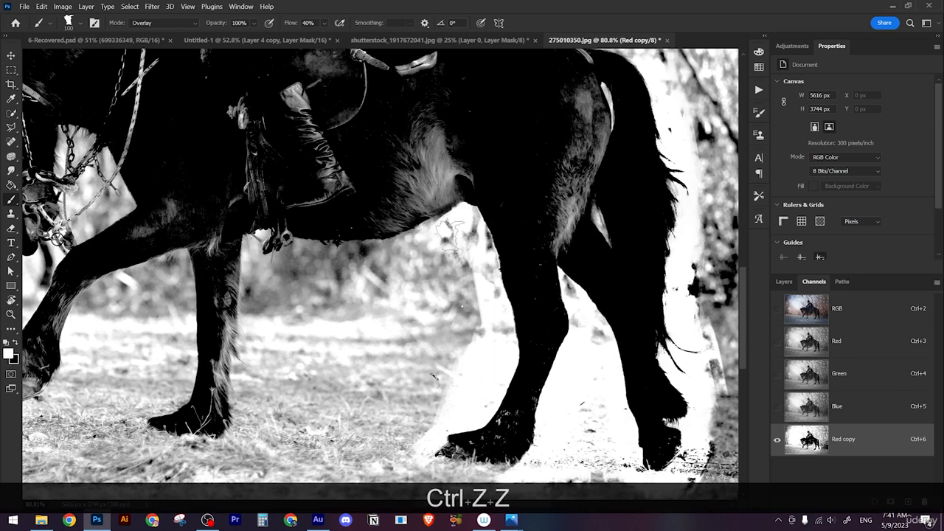
key("x")
key("x")
key("x")
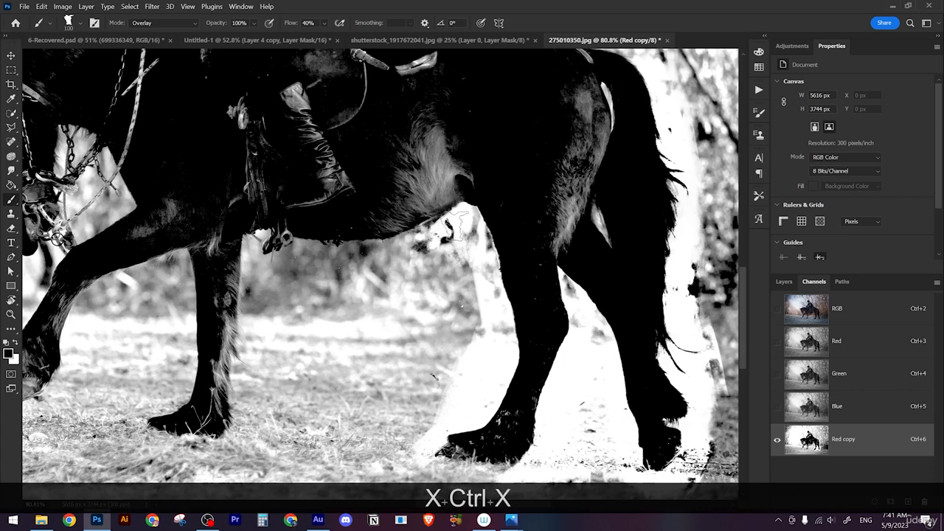
key("ctrl+z")
key("ctrl+z")
- Paint white in Overlay mode beneath the horse's belly and around both front legs and hooves
key("x")
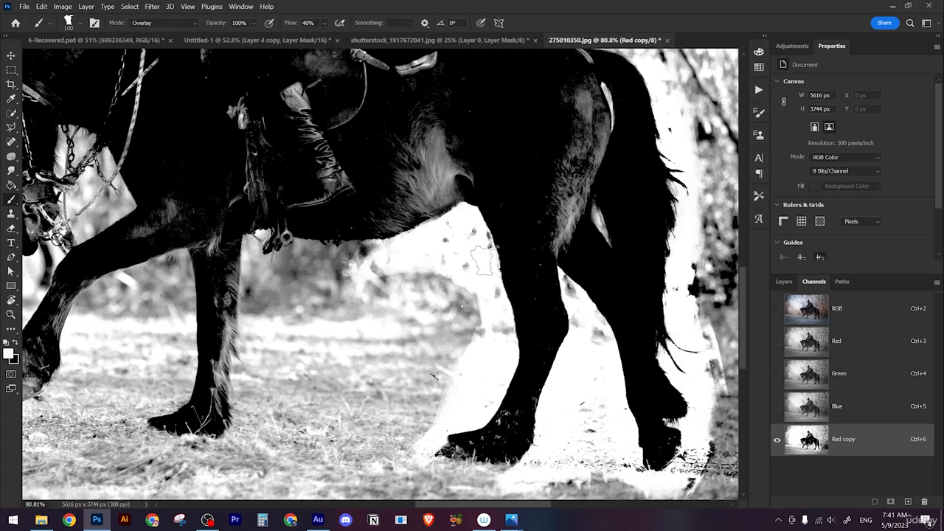
key("space")
left_click_drag(481, 258, 575, 290)
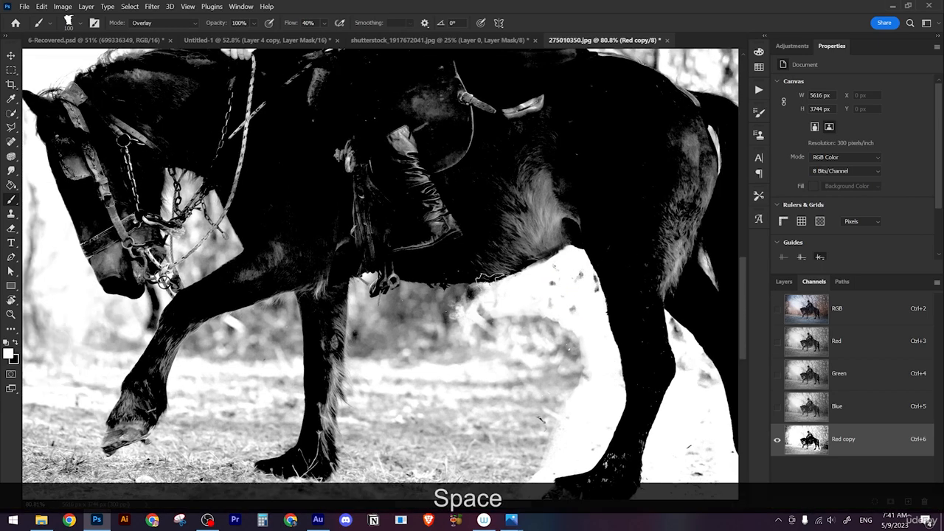
key("ctrl+z")
mouse_move(358, 377)
left_mouse_down()
mouse_move(390, 327)
mouse_move(478, 264)
mouse_move(479, 177)
left_mouse_up()
key("space")
key("x")
key("space")
left_click_drag(303, 168, 480, 464)
key("x")
key("x")
key("x")
- Clean up the background around the horse's head, the reins gap and the rider's hand with Overlay brush strokes
key("space")
key("x")
key("x")
key("space")
left_click_drag(516, 181, 314, 220)
key("x")
left_click_drag(382, 229, 361, 317)
key("x")
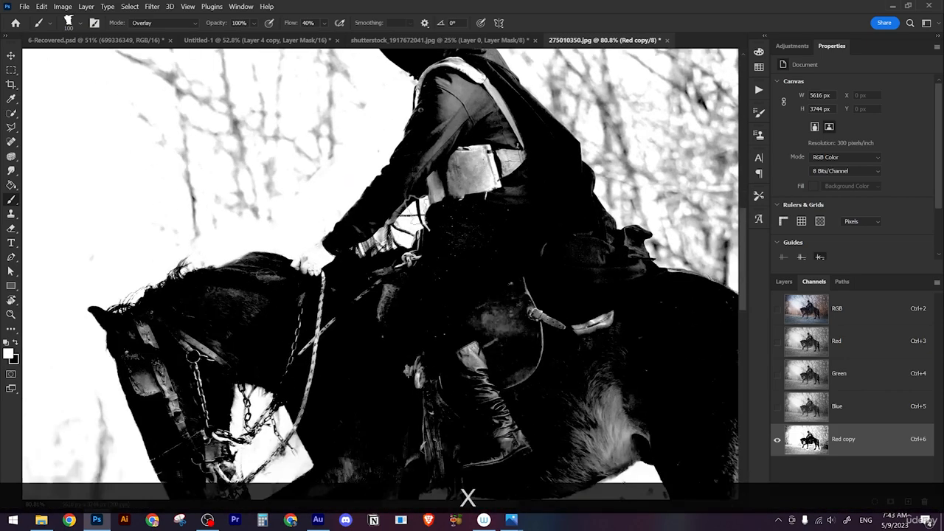
- Paint white in Overlay mode along the rider's back, the saddle pack and the horse's rump
key("space")
mouse_move(436, 73)
left_mouse_down()
mouse_move(335, 247)
mouse_move(322, 198)
left_mouse_up()
left_click_drag(365, 173, 391, 255)
key("x")
left_click_drag(450, 383, 376, 246)
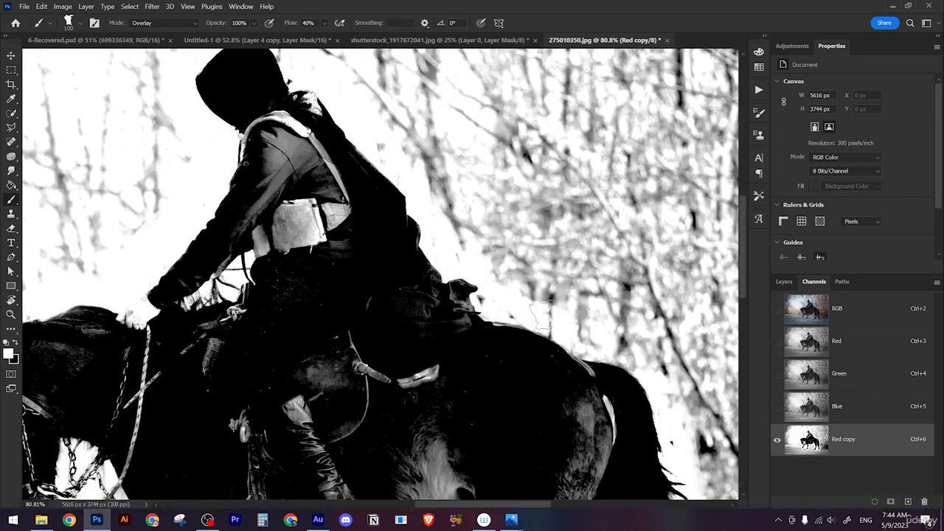
left_click_drag(391, 450, 433, 315)
key("x")
- Load the Red copy channel as a selection, add it as a layer mask on the photo layer and invert the mask
scroll(434, 315, "down", 8)
scroll(546, 343, "up", 2)
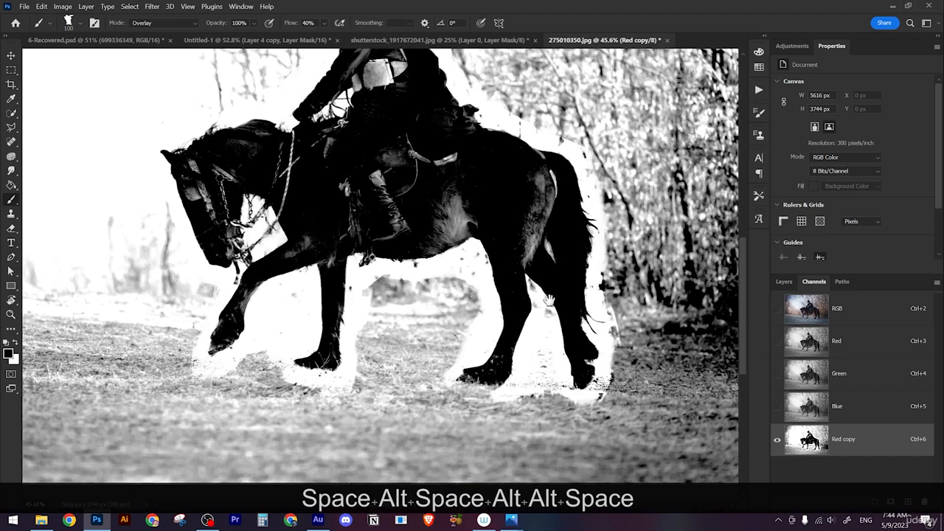
left_click_drag(502, 288, 508, 344)
scroll(310, 284, "up", 2)
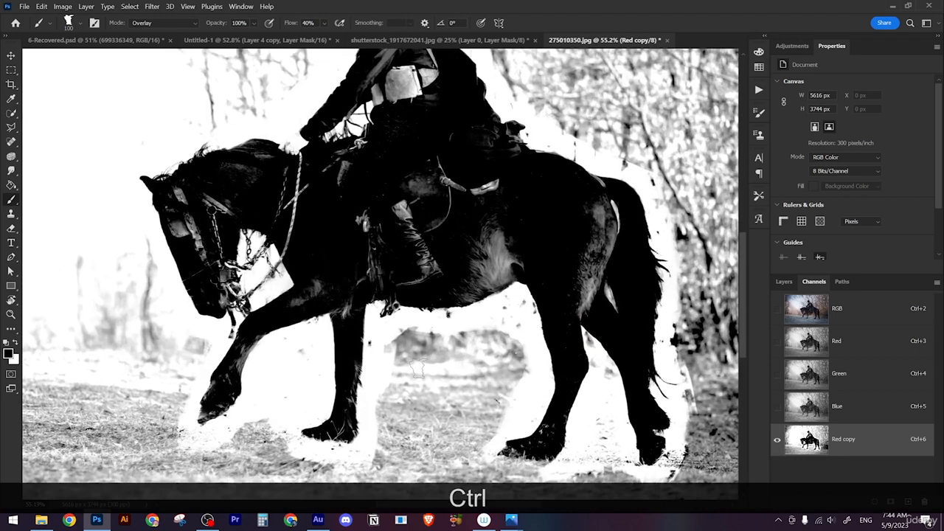
left_click_drag(419, 369, 409, 349)
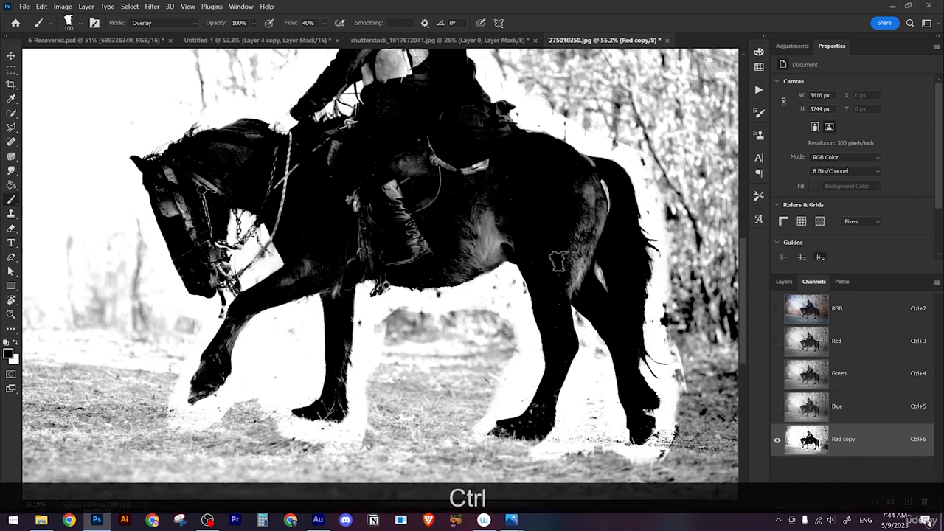
left_click_drag(559, 262, 457, 208)
key("x")
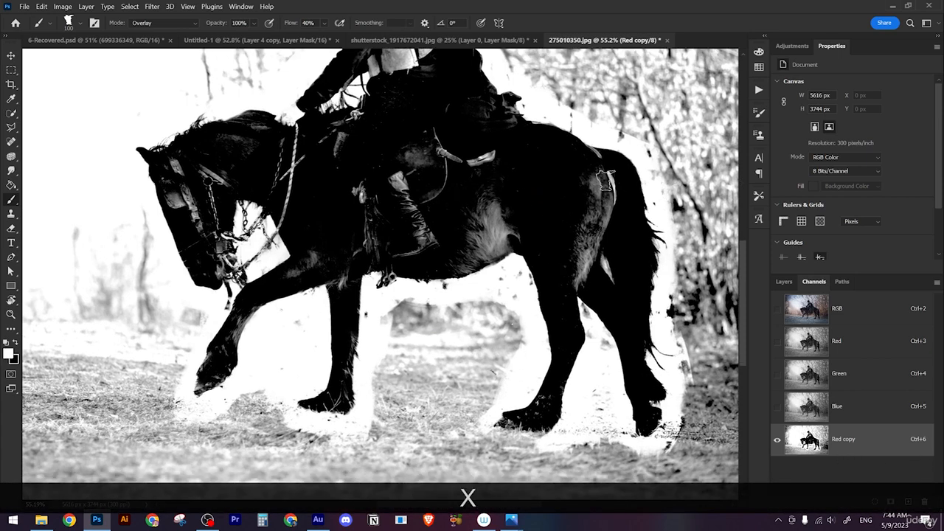
left_click(802, 447, "ctrl")
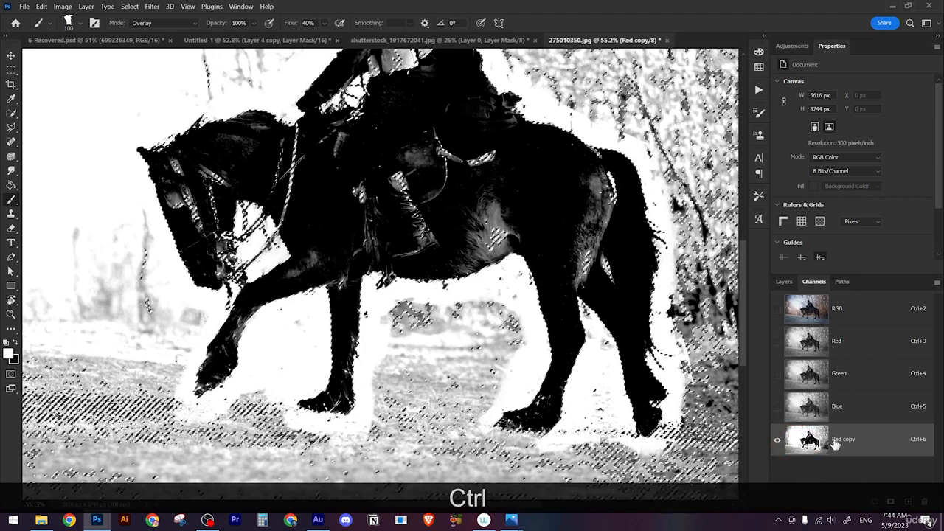
key("F7")
left_click(866, 502)
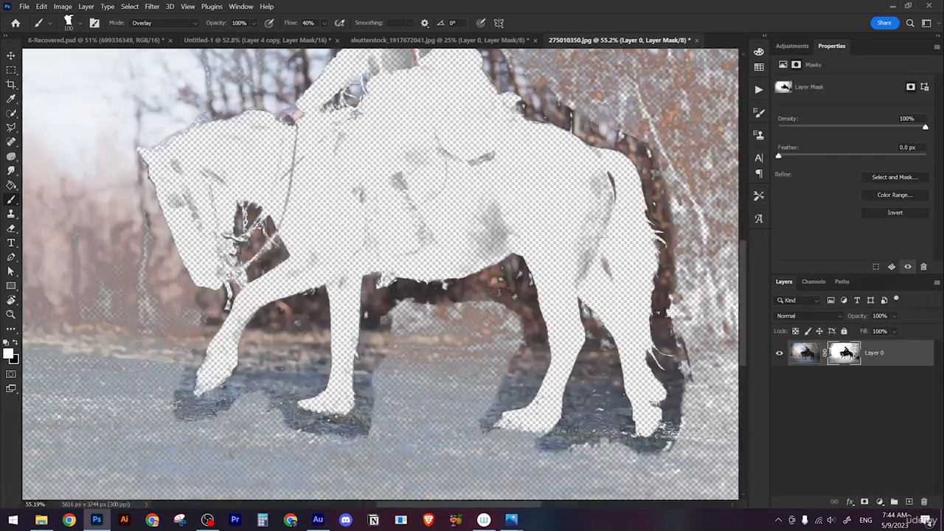
key("ctrl+i")
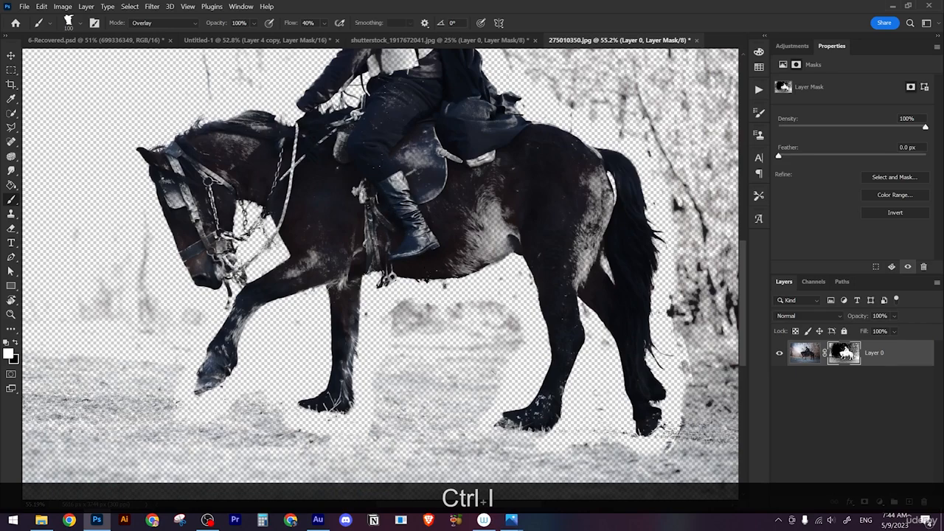
- Add a dark grey (#272727) Solid Color fill layer and place it beneath Layer 0
scroll(601, 275, "down", 3)
scroll(601, 275, "up", 2)
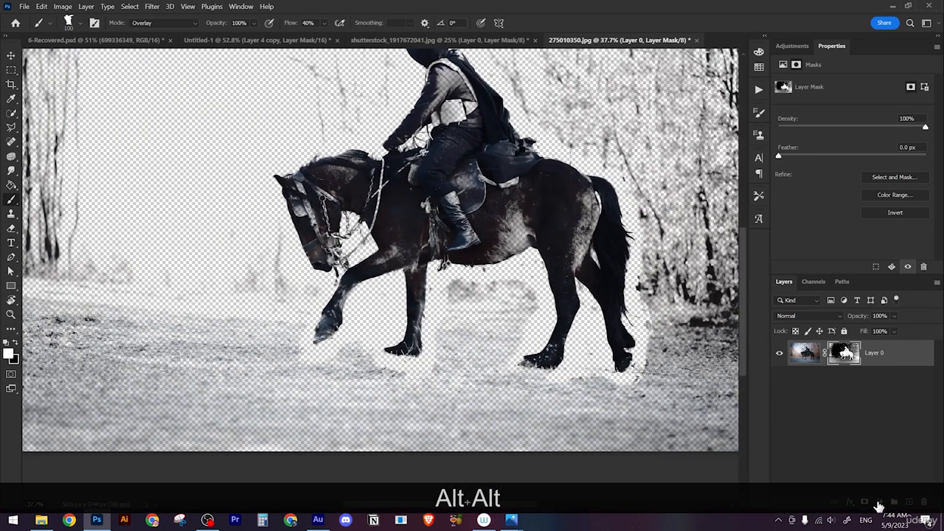
left_click(879, 502)
left_click(867, 303)
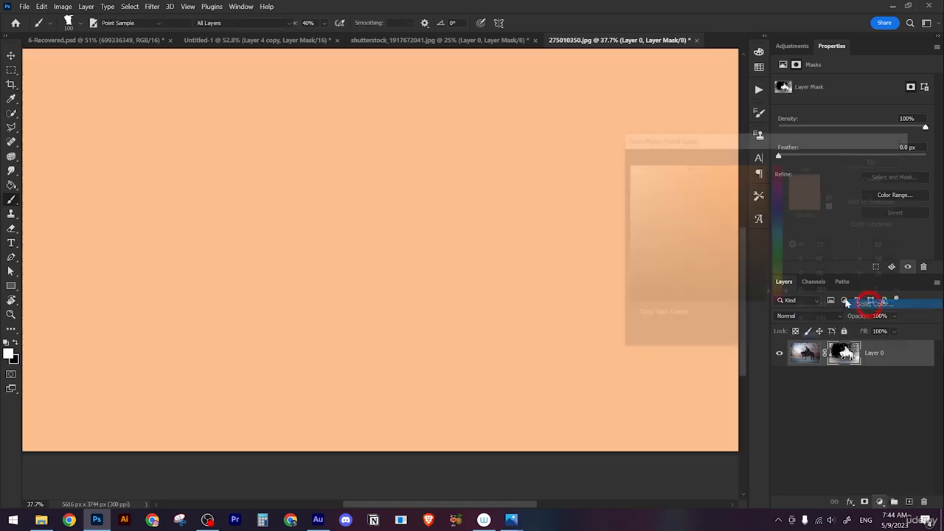
left_click_drag(679, 236, 597, 279)
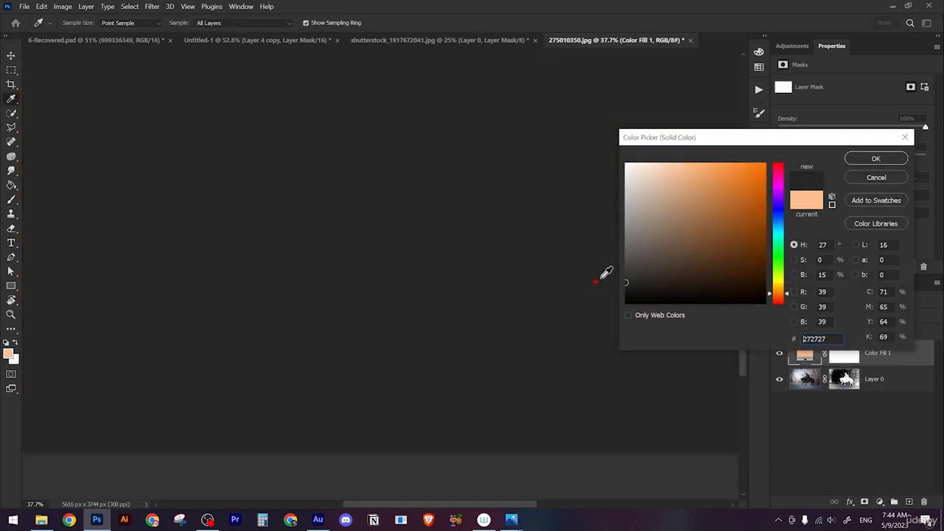
left_click(876, 160)
left_click_drag(904, 360, 891, 395)
scroll(432, 225, "down", 2, "alt")
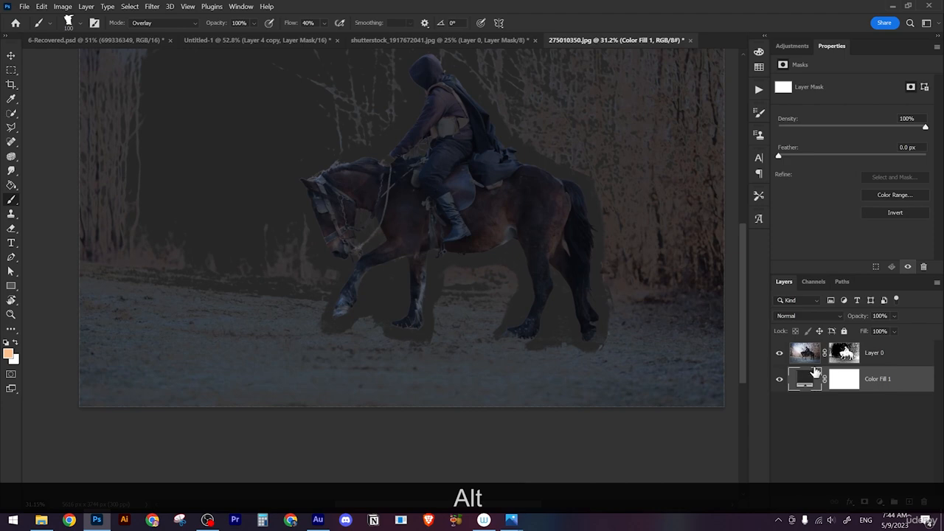
- Change the Solid Color fill layer to white (#ffffff)
double_click(804, 380)
left_click_drag(706, 249, 588, 142)
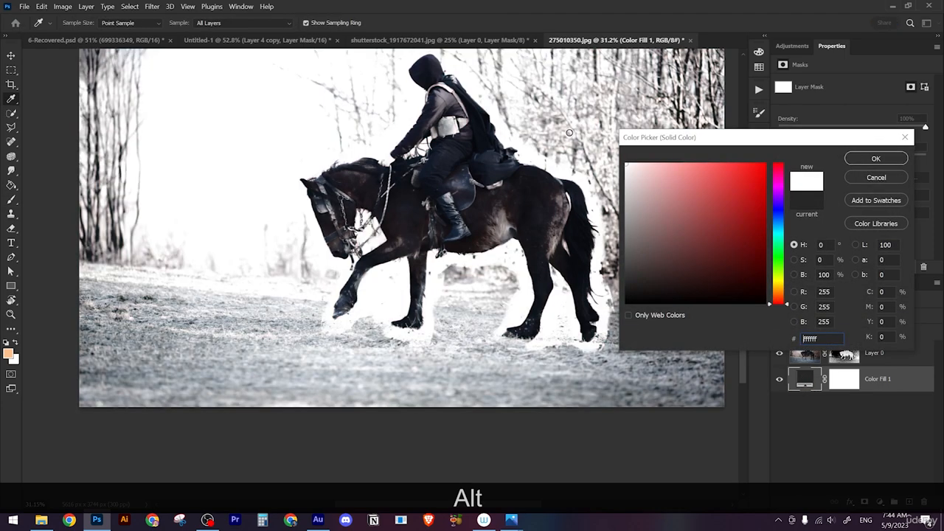
left_click(877, 159)
- Outline the horse and rider with a closed Polygonal Lasso selection, keeping just outside the legs, tail, cloak, hood and head
key("b")
scroll(582, 348, "up", 2, "alt")
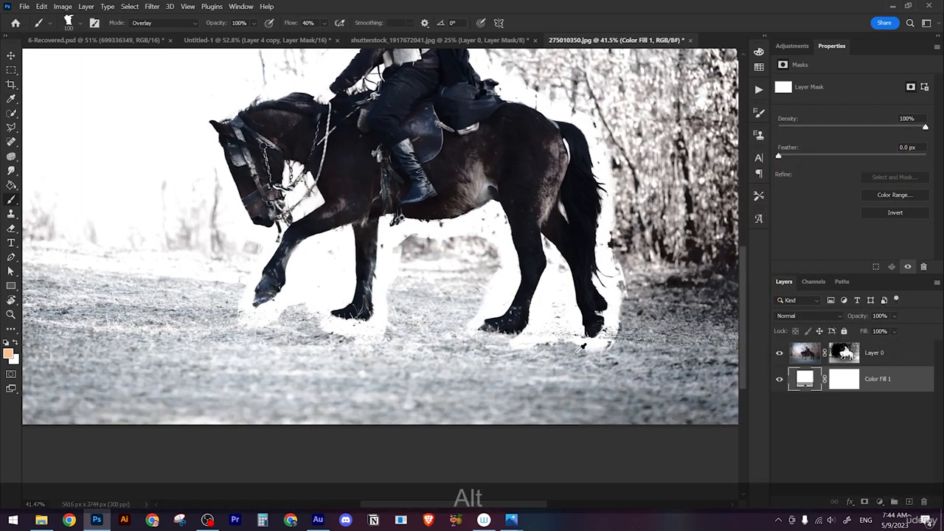
key("l")
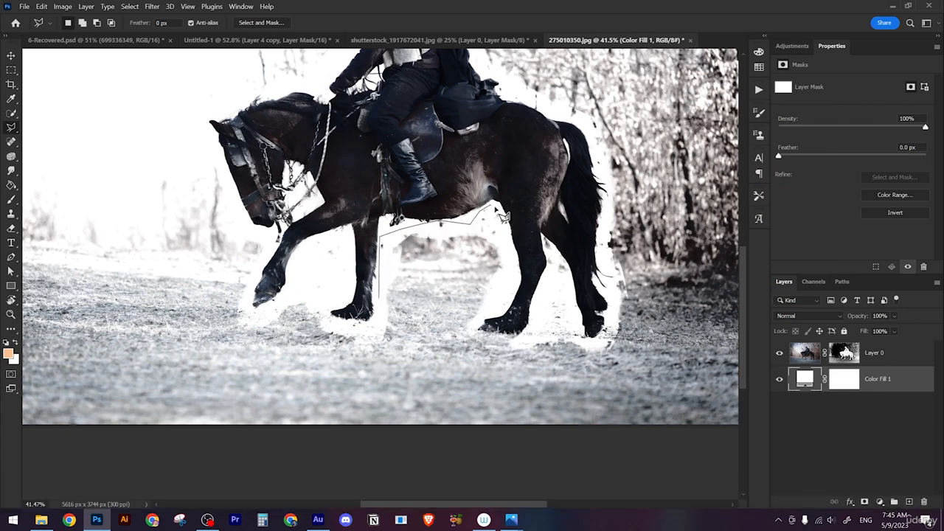
left_click(512, 279)
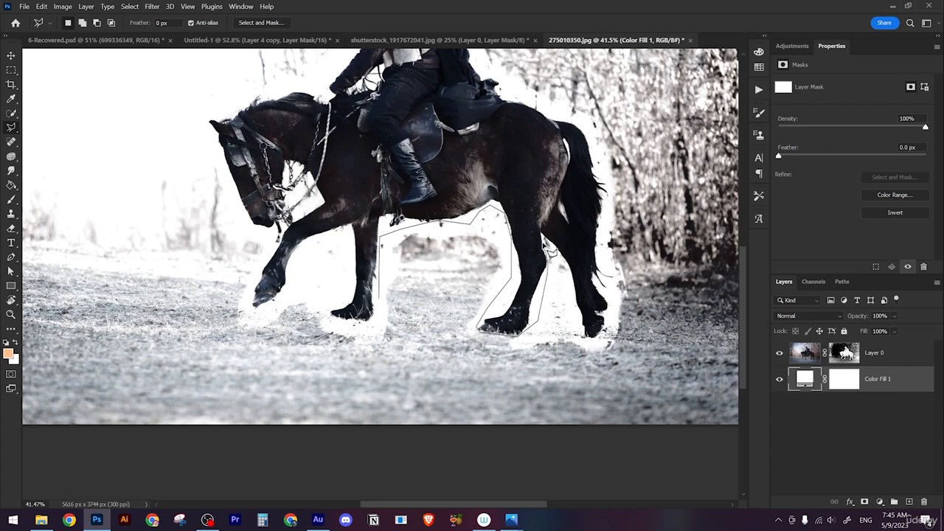
left_click(545, 239)
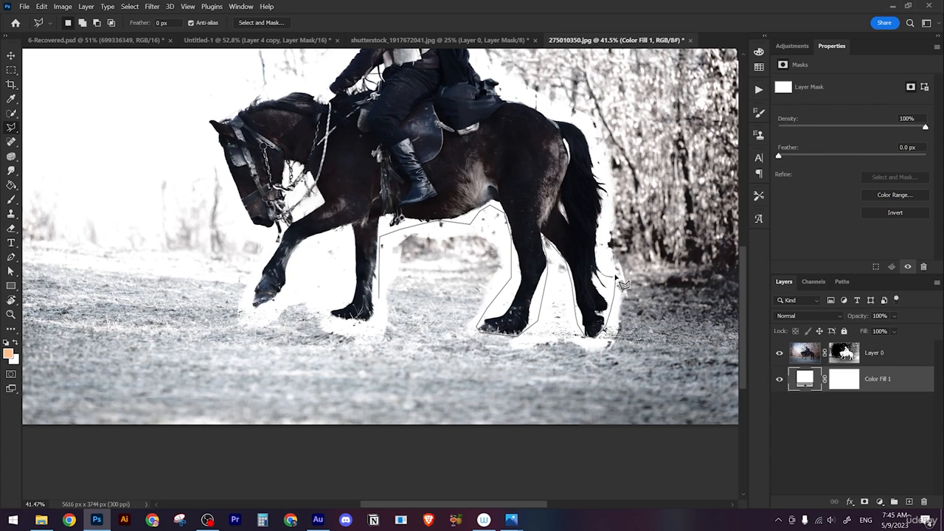
left_click_drag(616, 218, 637, 287)
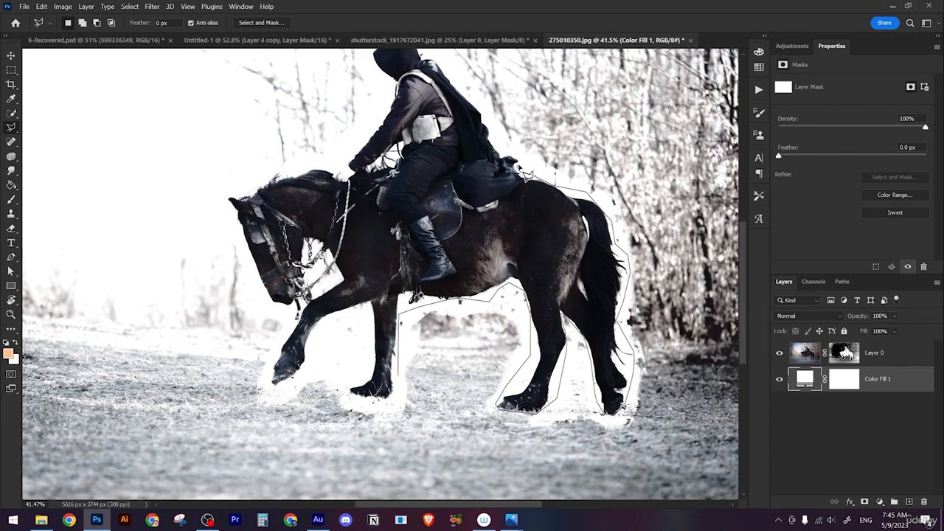
key("space")
left_click_drag(504, 157, 569, 199)
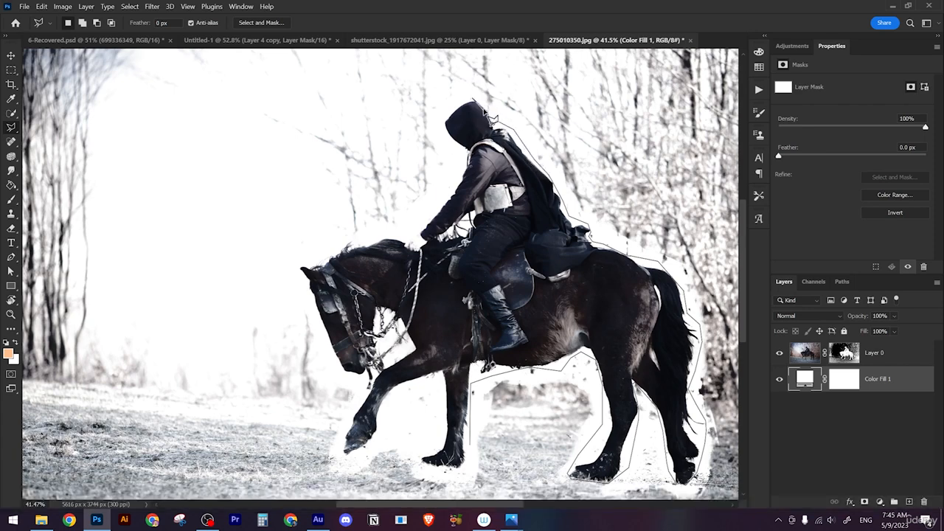
key("BackSpace")
left_click(453, 170)
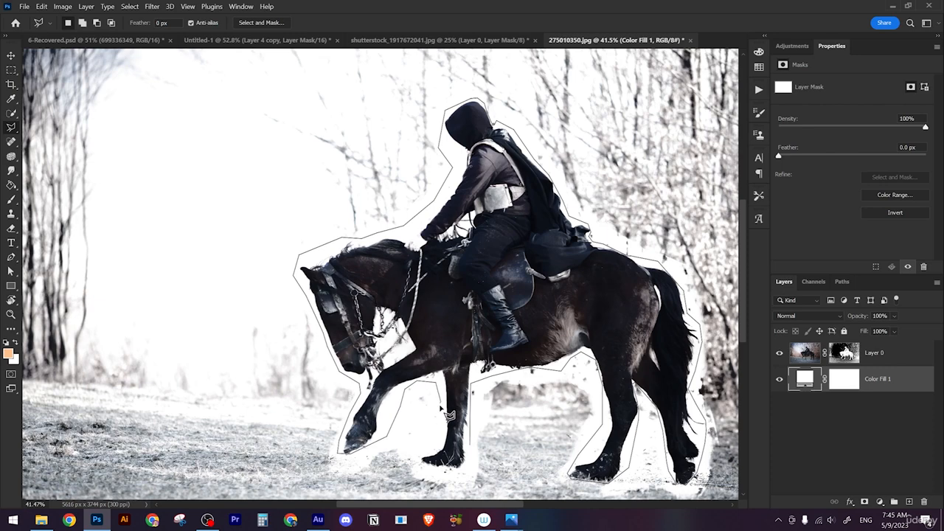
left_click(476, 463)
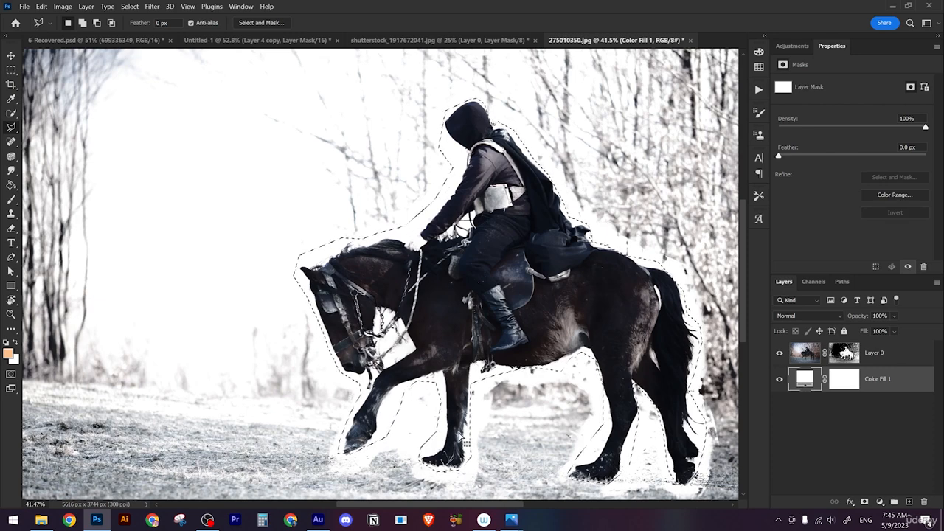
- Invert the selection to cover everything outside the horse and rider, and reset the foreground and background colours to black and white
key("ctrl+i")
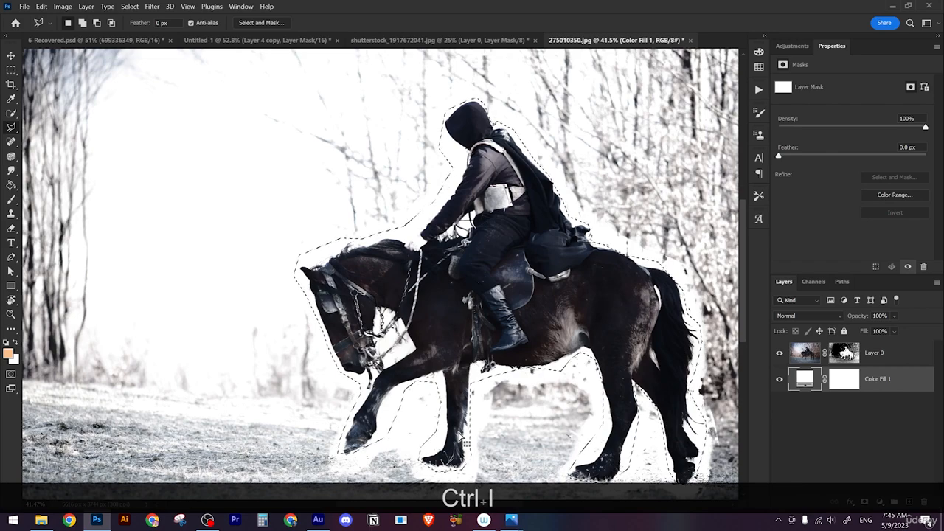
scroll(467, 357, "down", 3)
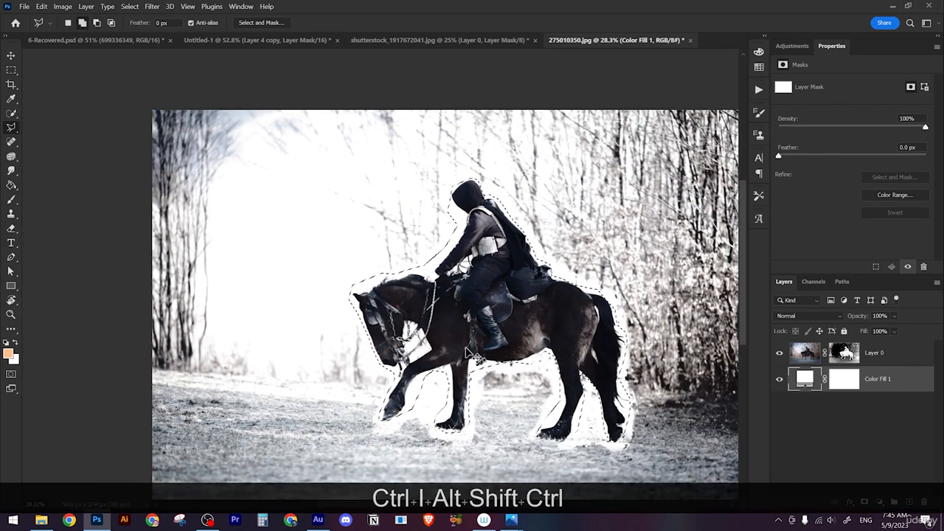
key("ctrl+shift+i")
key("space")
left_click_drag(475, 315, 453, 279)
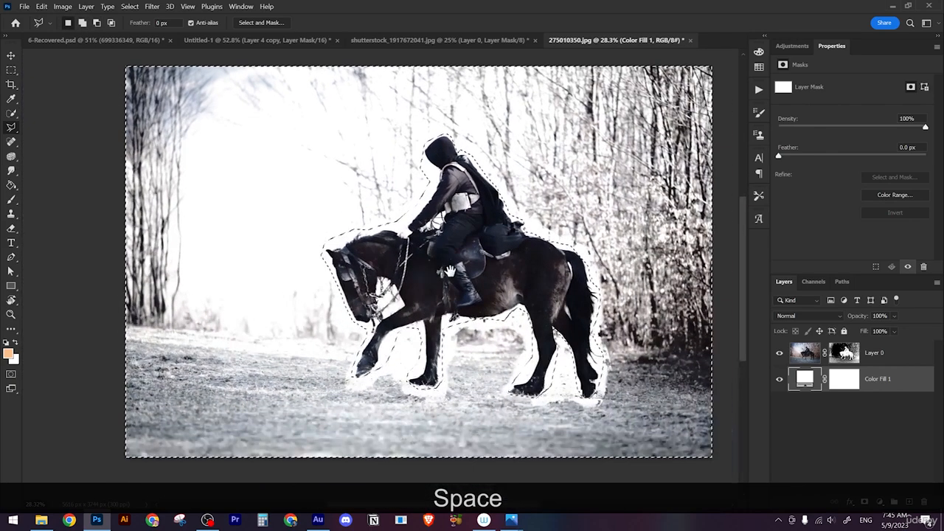
scroll(607, 347, "up", 1)
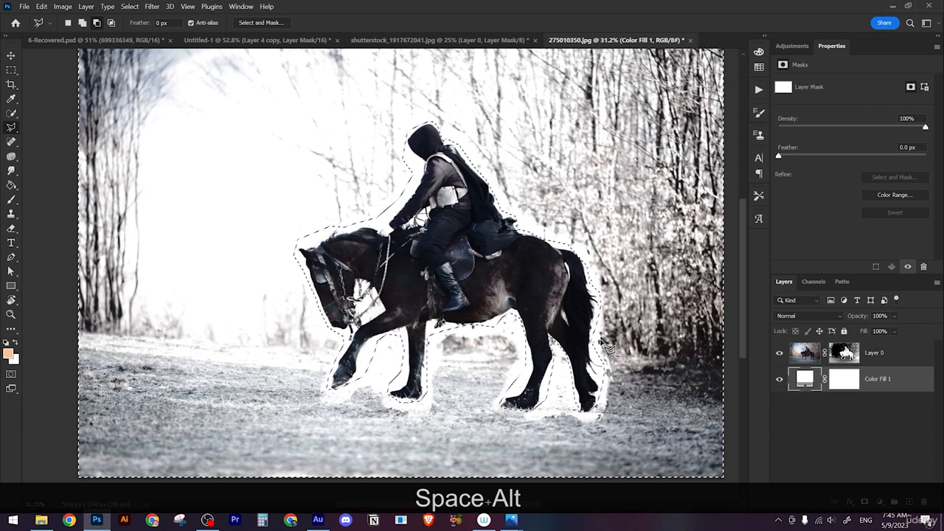
key("d")
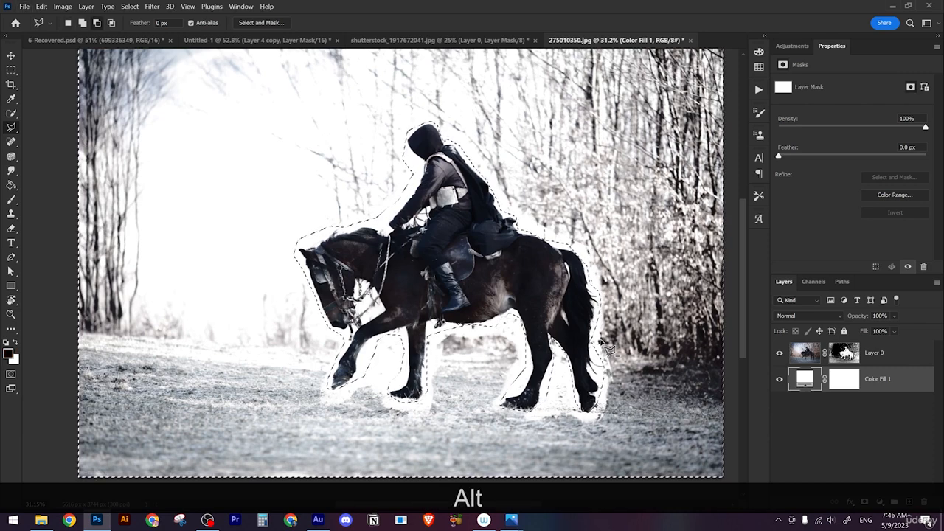
- Fill the inverted selection with black on Layer 0's mask to hide everything outside the horse and rider
key("alt+BackSpace")
key("ctrl+BackSpace")
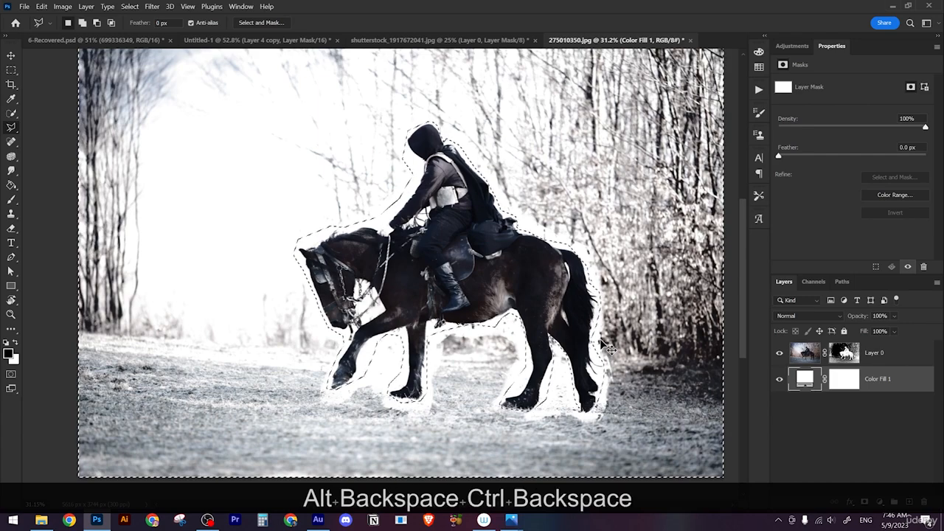
left_click(845, 354)
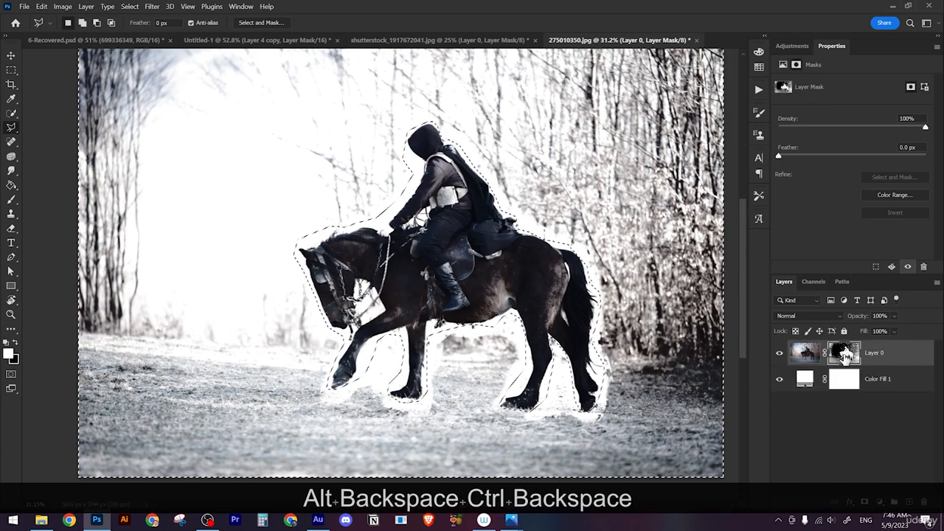
key("alt+BackSpace")
key("ctrl+z")
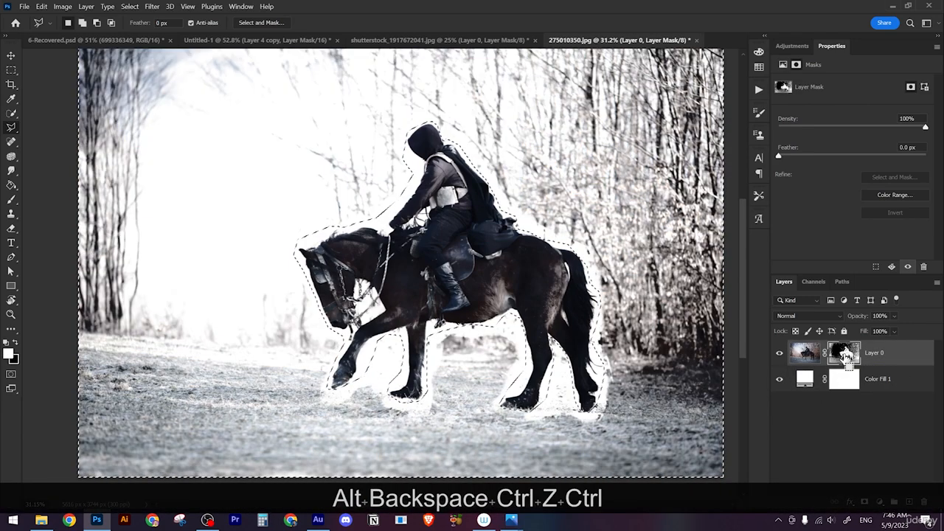
key("ctrl+BackSpace")
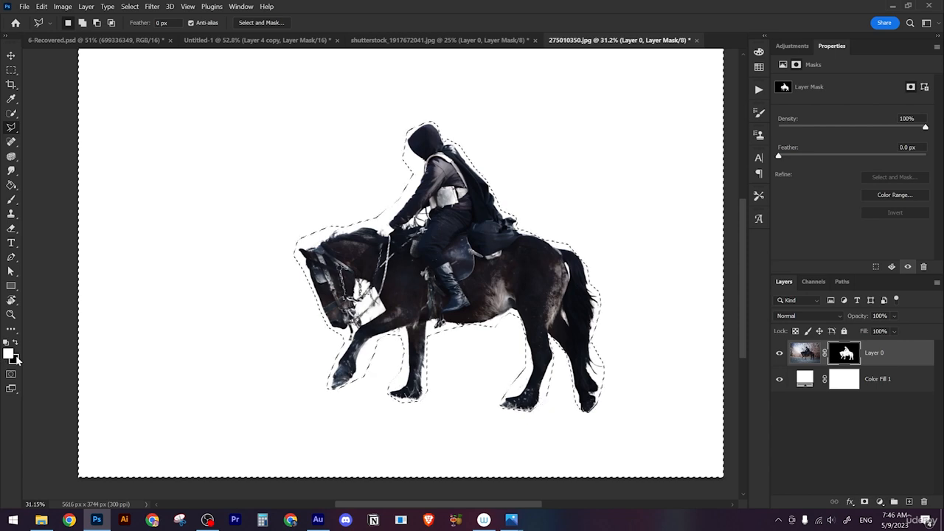
key("1")
key("1")
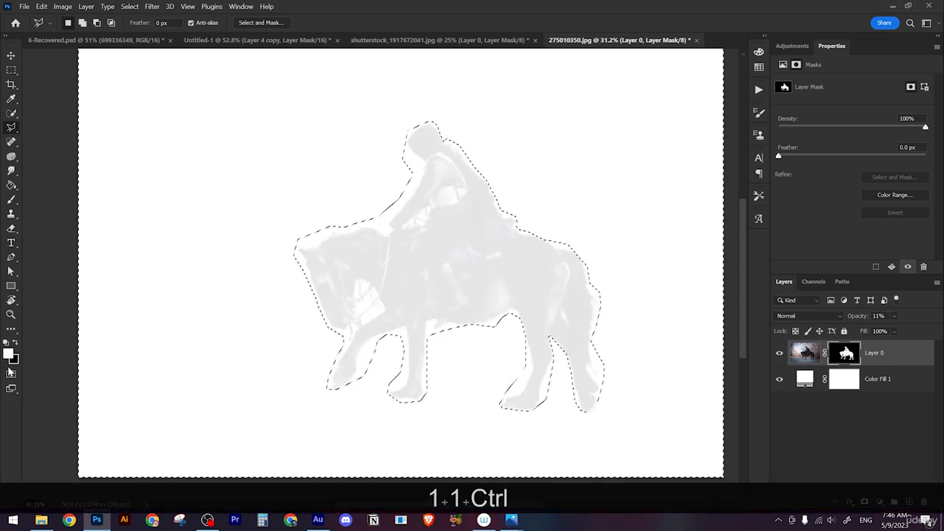
key("ctrl+z")
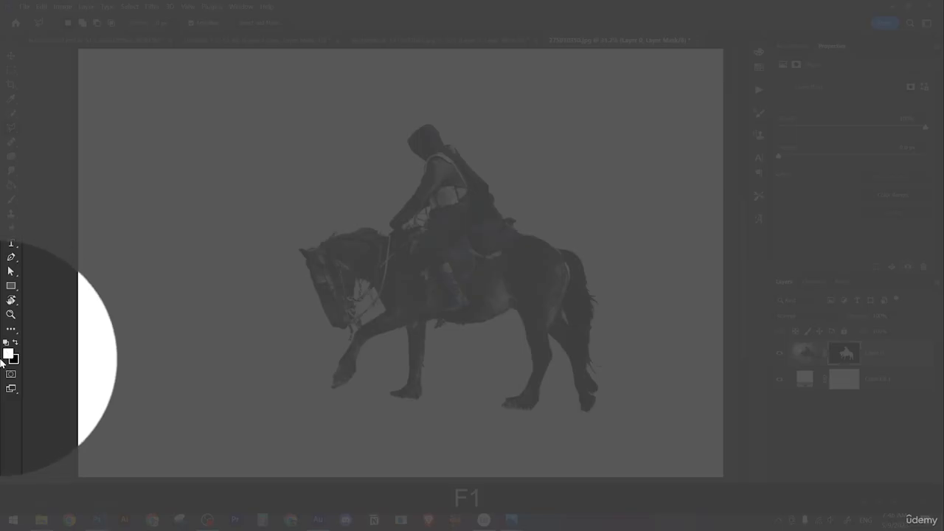
- Clear the selection and inspect the edges of the horse and rider cutout
key("ctrl+d")
scroll(472, 319, "up", 3)
scroll(474, 319, "up", 1)
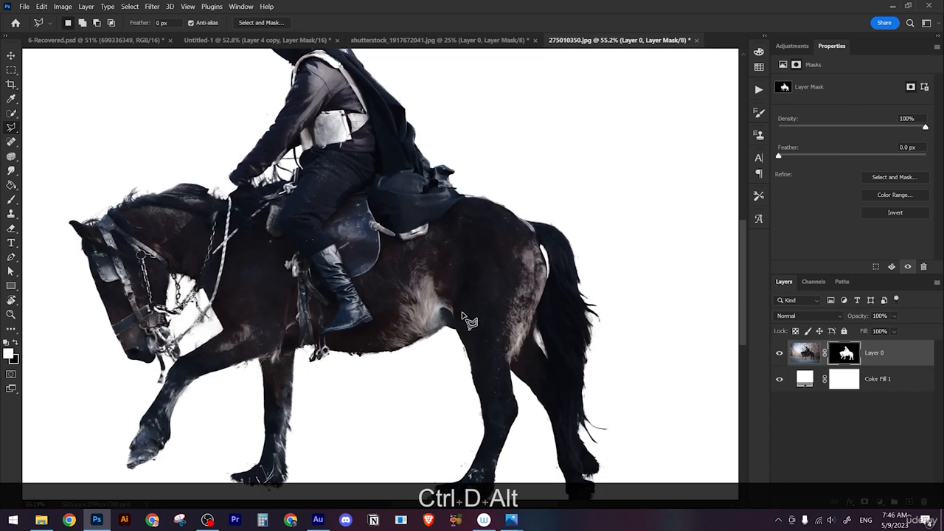
scroll(369, 325, "down", 2)
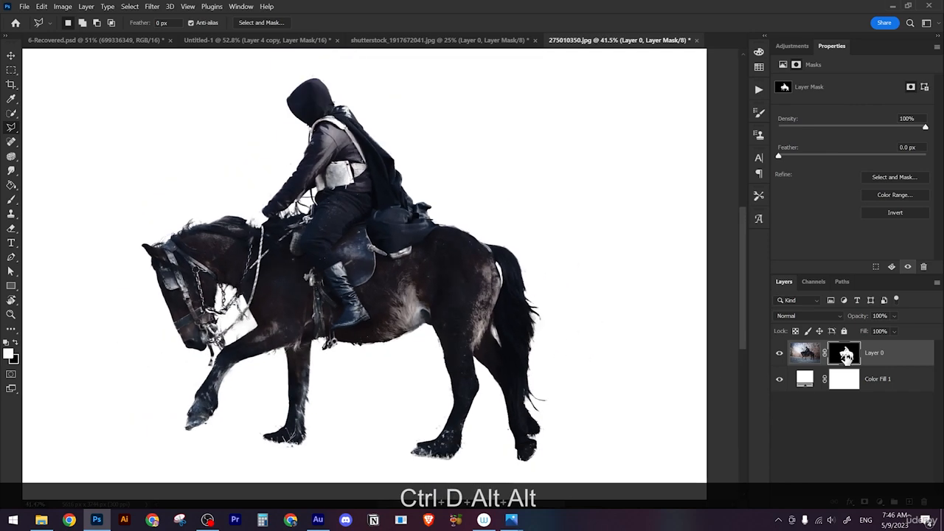
- Set the Brush to Normal mode, size 300 and 100% flow, and display Layer 0's mask on its own
key("b")
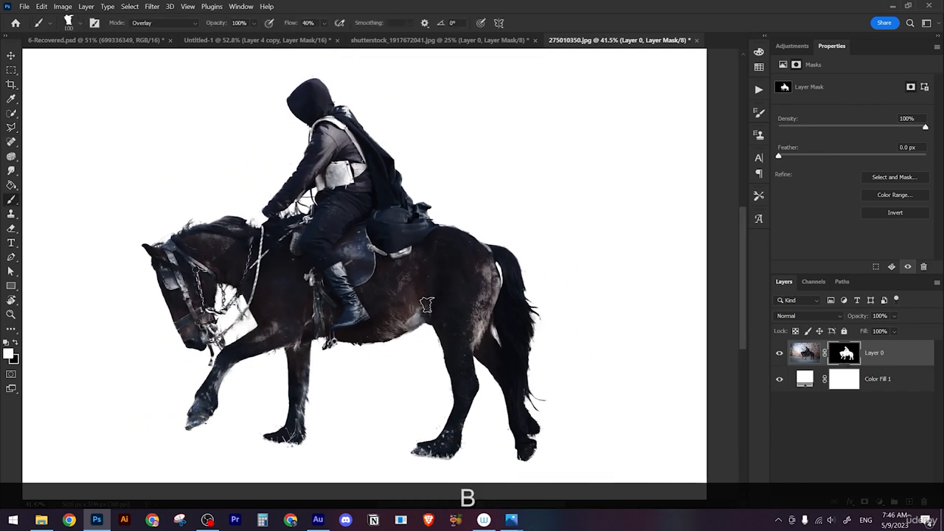
key("bracketright")
key("bracketright")
key("bracketright")
key("bracketright")
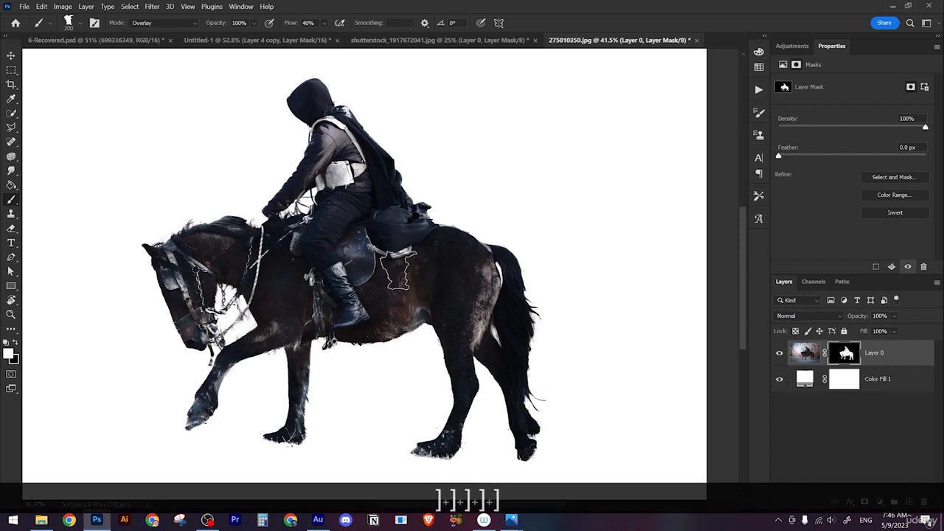
key("bracketright")
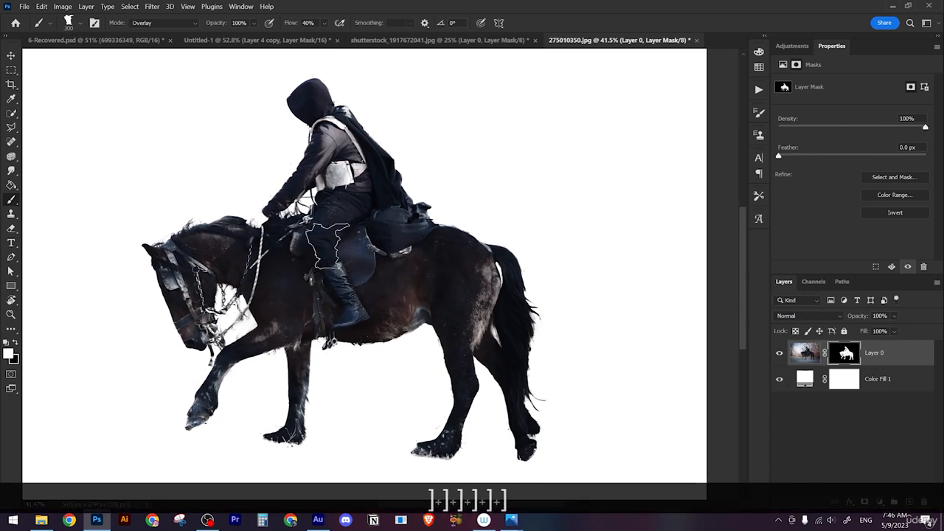
left_click(164, 23)
left_click(164, 34)
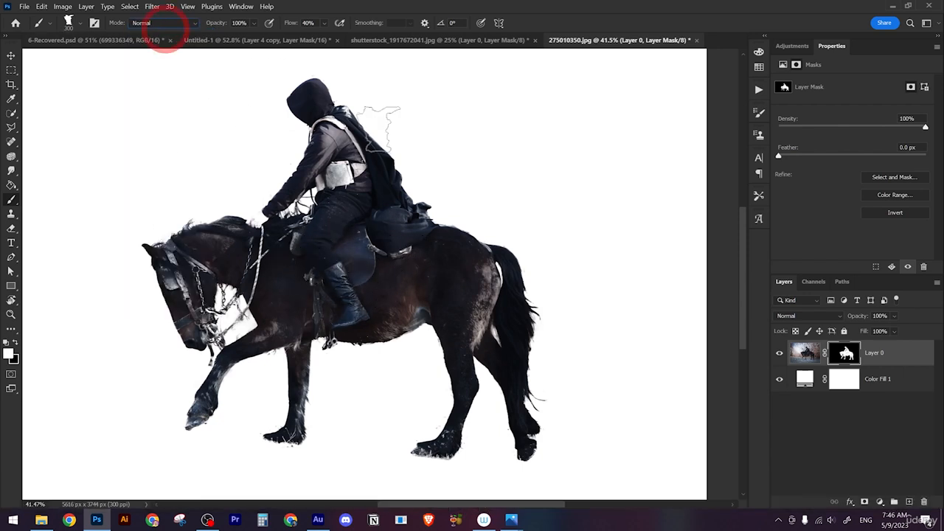
key("alt")
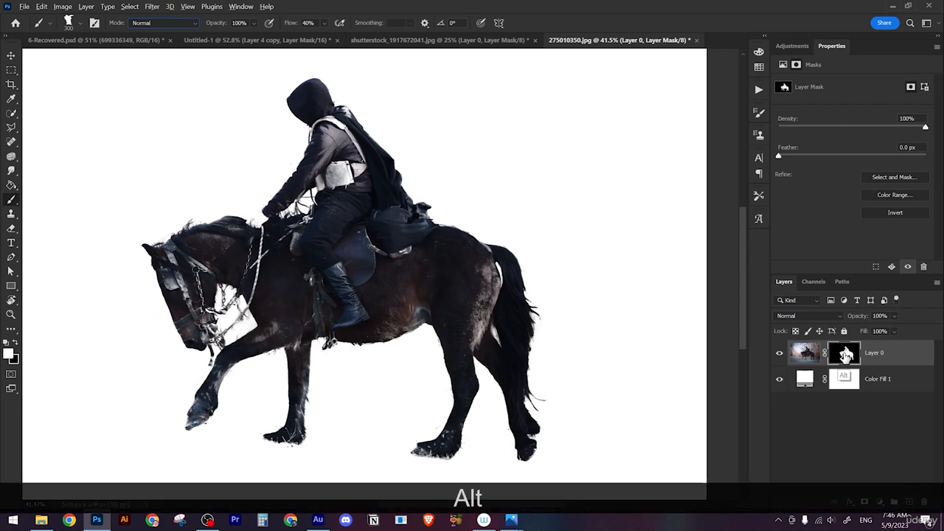
left_click(845, 356, "alt")
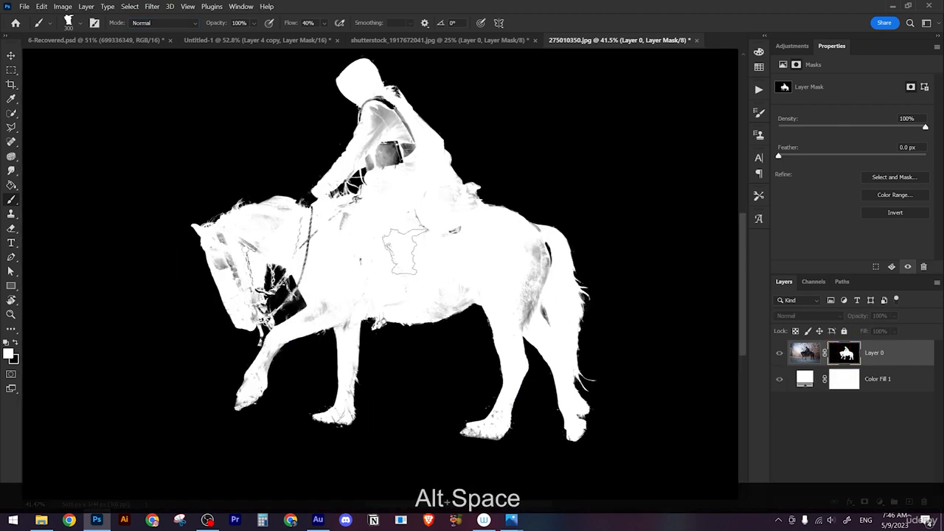
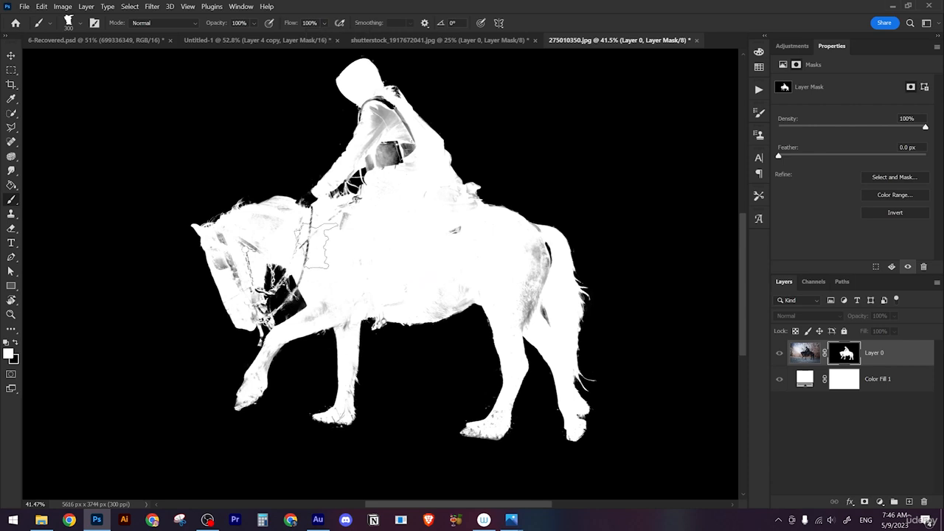
- Paint the grey areas of the rider's arm and torso solid white in the mask with a round brush of size 45
key("bracketleft")
key("bracketleft")
key("bracketleft")
key("bracketleft")
key("bracketleft")
key("bracketleft")
key("bracketleft")
key("bracketleft")
key("bracketleft")
key("bracketleft")
key("bracketleft")
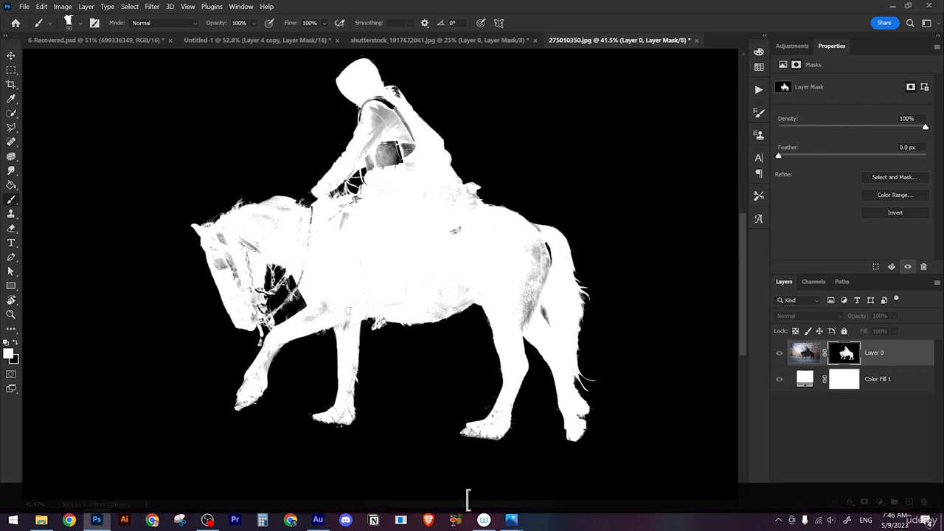
key("bracketright")
key("bracketright")
key("bracketright")
key("bracketright")
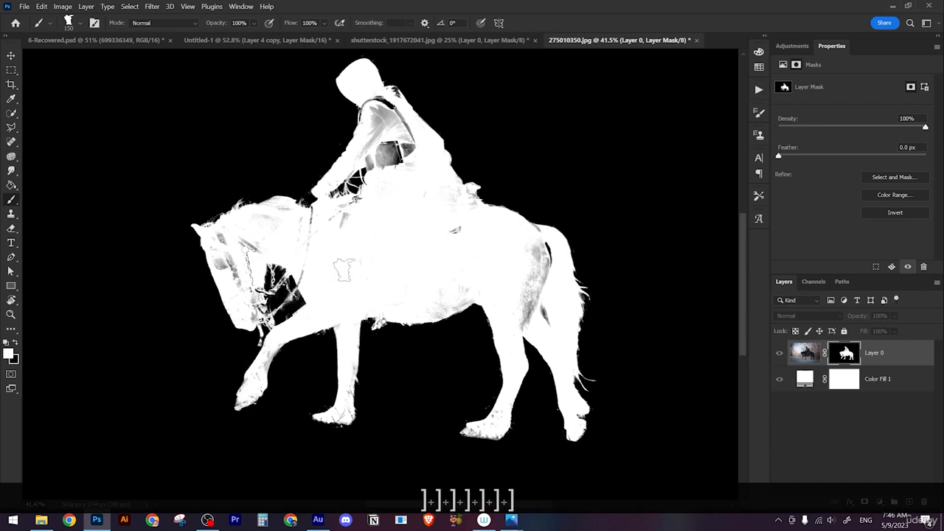
key("bracketleft")
key("bracketleft")
key("bracketleft")
key("bracketleft")
key("bracketleft")
key("bracketleft")
key("bracketleft")
key("bracketleft")
scroll(269, 221, "up", 10)
left_click(846, 354, "alt")
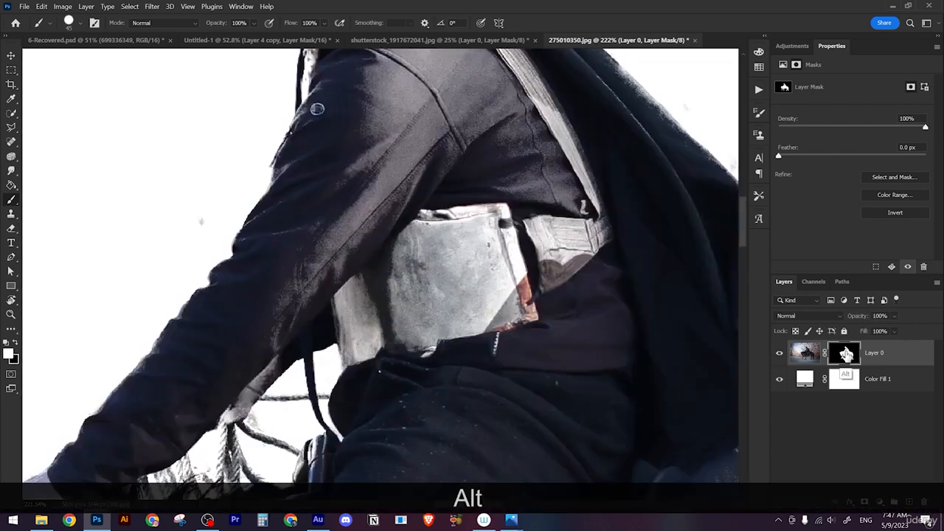
left_click(846, 355, "alt")
left_click_drag(281, 271, 332, 352)
key("x")
mouse_move(267, 143)
left_mouse_down()
mouse_move(236, 244)
mouse_move(253, 421)
left_mouse_up()
key("x")
key("x")
key("x")
left_click_drag(415, 295, 336, 215)
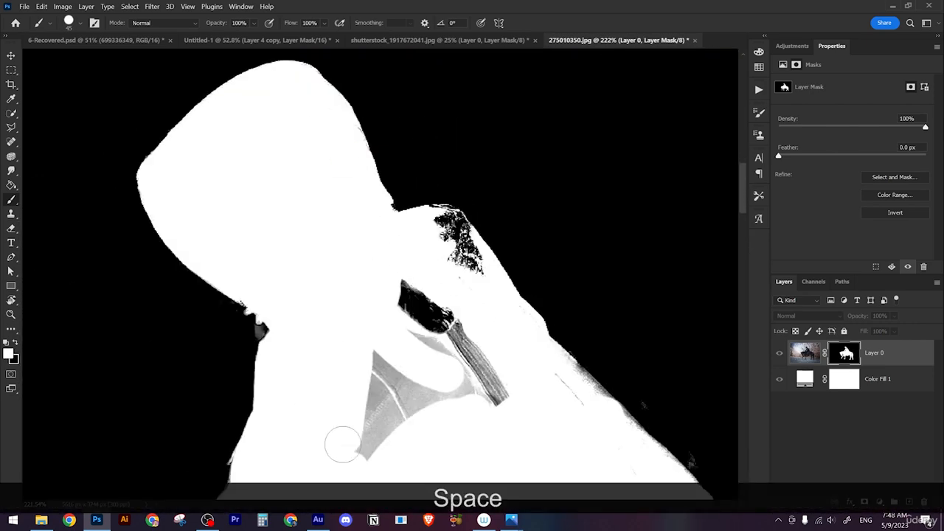
- Fill the remaining grey and black patches on the rider's shoulder, strap and cloak with white in the mask
left_click_drag(361, 444, 486, 383)
left_click_drag(517, 436, 417, 257)
left_click_drag(590, 458, 448, 166)
left_click_drag(481, 375, 333, 228)
left_click(844, 354, "alt")
left_click(845, 354, "alt")
- Enlarge the brush and paint the grey area of the horse's hindquarters white in the mask
scroll(457, 295, "down", 8)
key("bracketright")
key("bracketright")
key("bracketright")
key("bracketright")
key("bracketright")
key("bracketright")
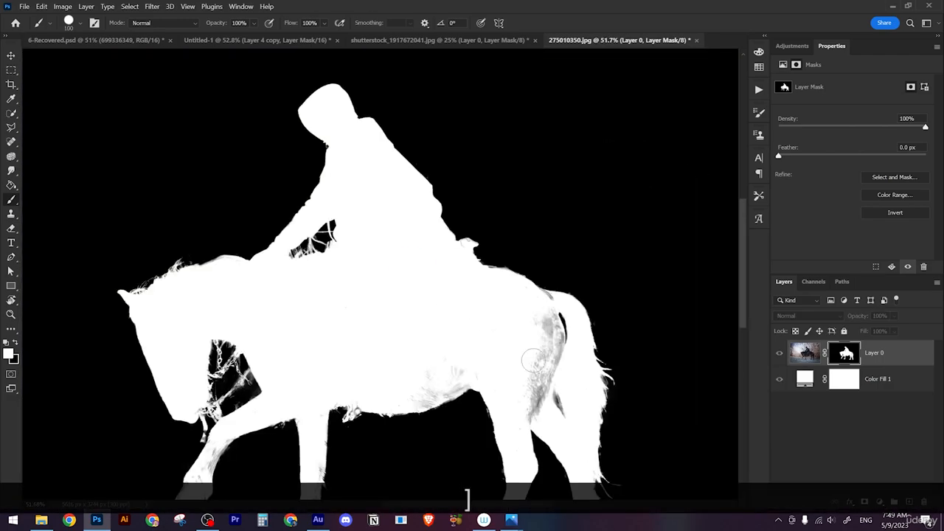
key("bracketright")
key("bracketright")
key("bracketright")
key("bracketright")
key("bracketright")
left_click_drag(549, 317, 521, 394)
- Undo the last two strokes and touch up the horse's body in the mask with a white brush of size 50
scroll(371, 342, "up", 6)
key("x")
key("ctrl+z")
key("ctrl+z")
key("bracketleft")
key("bracketleft")
key("bracketleft")
key("bracketleft")
key("bracketleft")
key("bracketleft")
key("bracketleft")
key("bracketleft")
key("bracketleft")
key("bracketleft")
left_click_drag(212, 95, 384, 169)
scroll(383, 169, "down", 2)
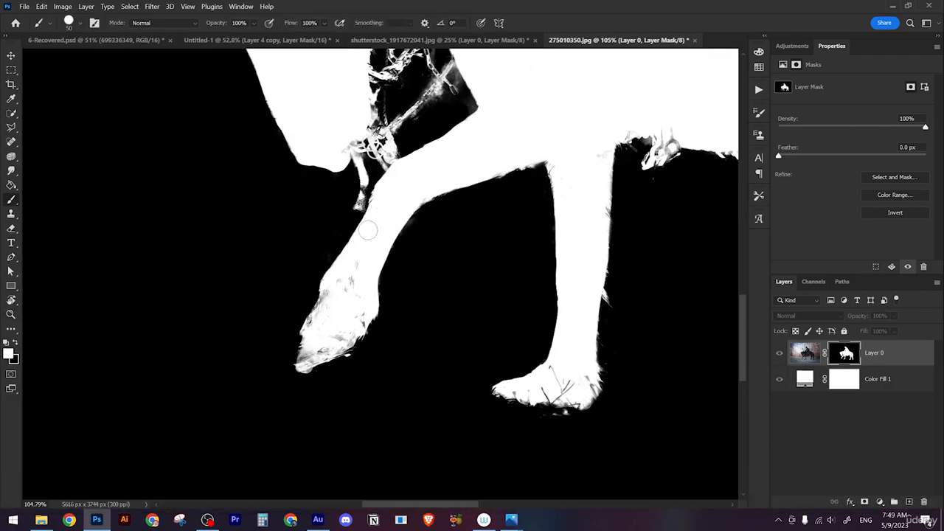
- Show the masked image again and touch up the cutout with a brush of size 7, undoing the last two strokes
left_click(845, 354, "alt")
scroll(430, 148, "up", 6)
key("b")
key("bracketleft")
key("bracketleft")
key("bracketleft")
key("x")
left_click_drag(453, 250, 370, 328)
mouse_move(465, 221)
left_mouse_down()
mouse_move(482, 249)
mouse_move(488, 242)
mouse_move(396, 211)
mouse_move(391, 413)
mouse_move(413, 458)
left_mouse_up()
key("ctrl+z")
key("ctrl+z")
key("x")
scroll(378, 228, "down", 1)
scroll(385, 255, "down", 5)
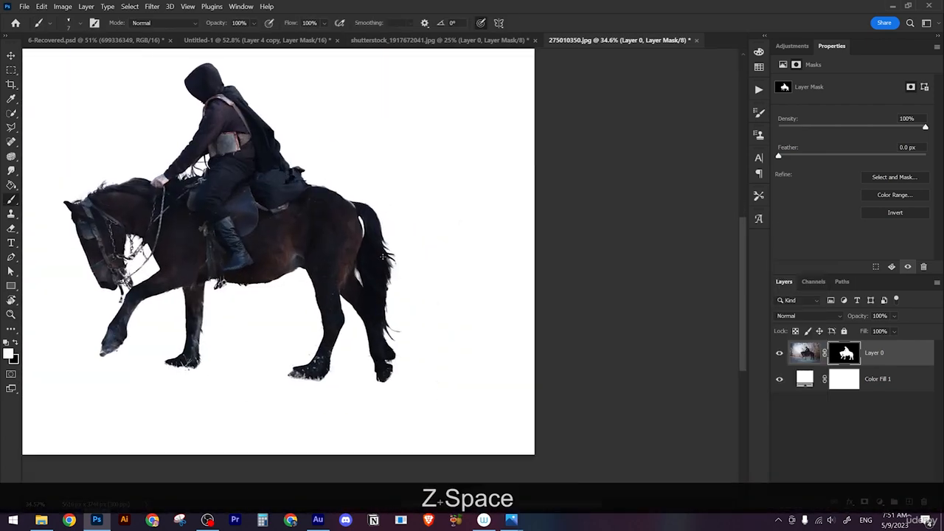
- Paint black on the mask with a size 30 brush to remove the stray specks around the horse's hind hoof
scroll(383, 256, "up", 3)
key("z")
left_click(332, 319)
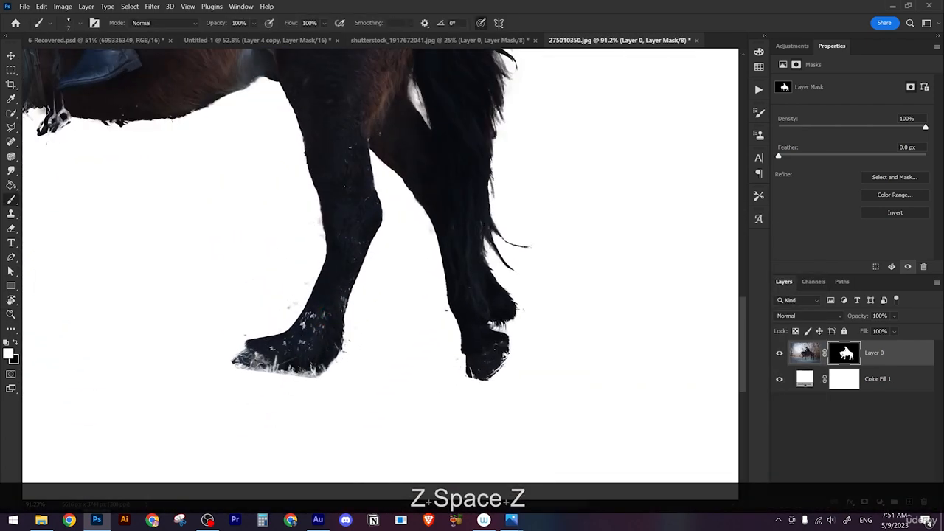
key("bracketright")
key("bracketright")
key("bracketright")
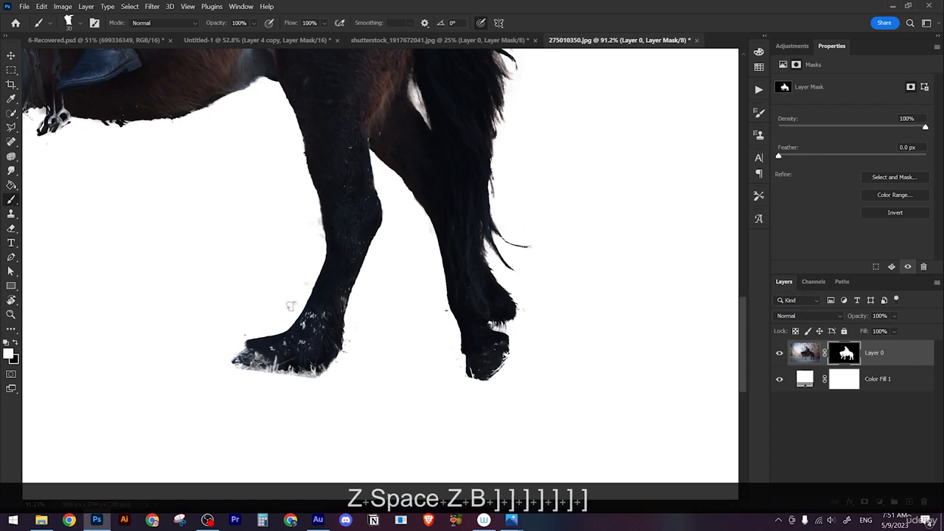
left_click_drag(288, 295, 285, 315)
key("x")
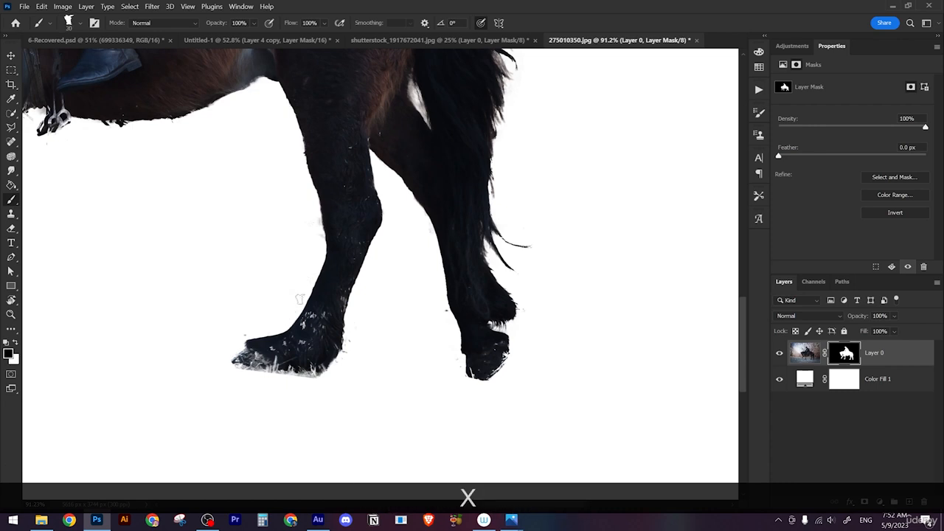
left_click_drag(368, 324, 324, 307)
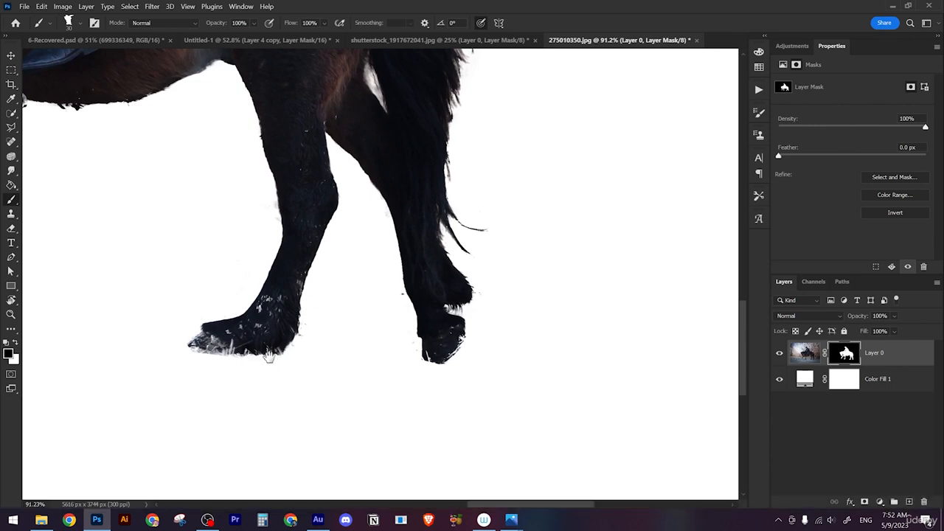
left_click_drag(318, 336, 222, 356)
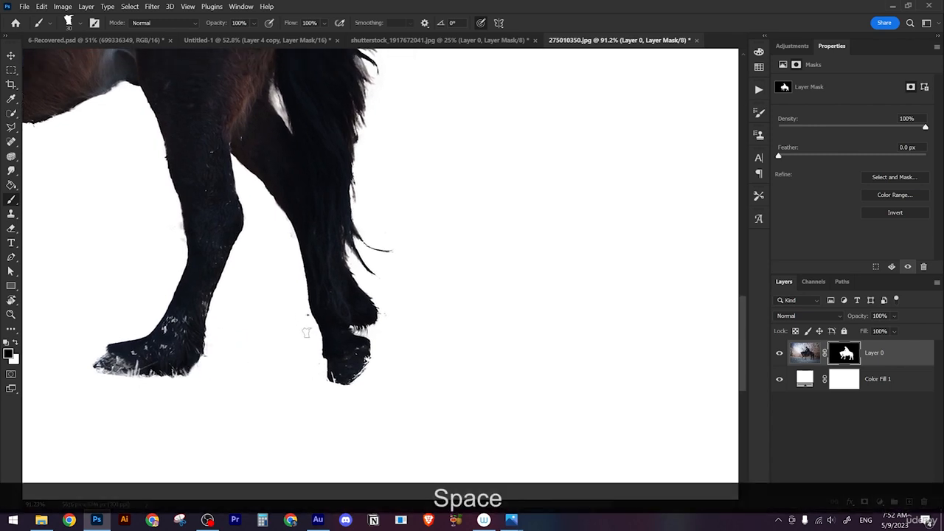
- Reduce the brush to size 5 and paint white on the mask along the tail's outer edge to restore hair
left_click_drag(343, 258, 326, 329)
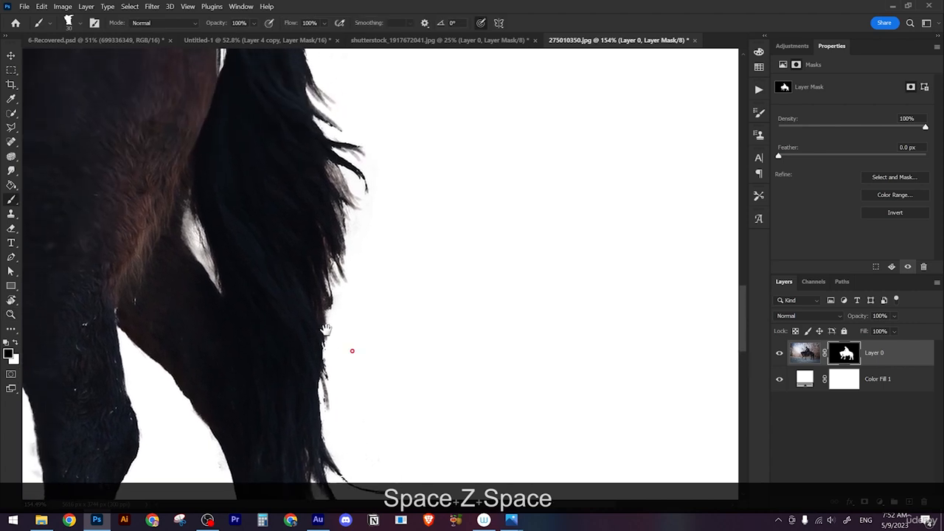
key("bracketleft")
key("bracketleft")
key("bracketleft")
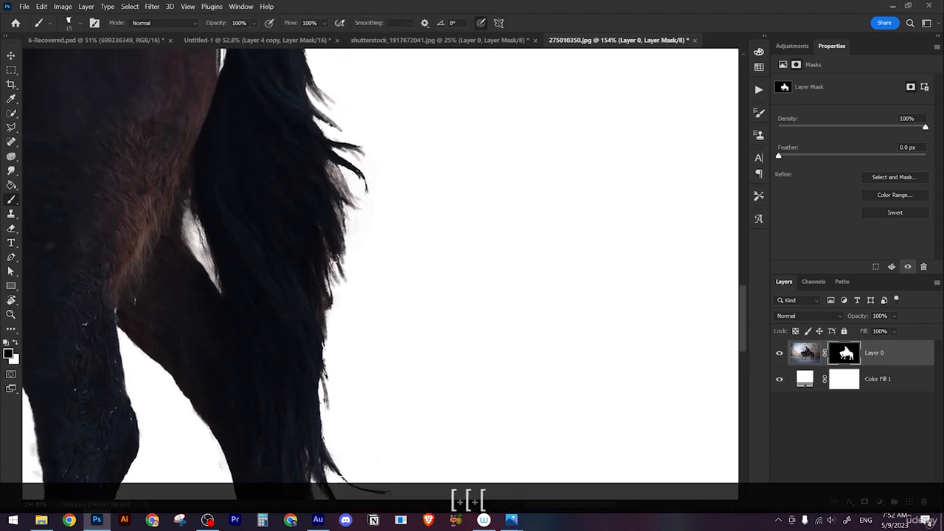
key("bracketleft")
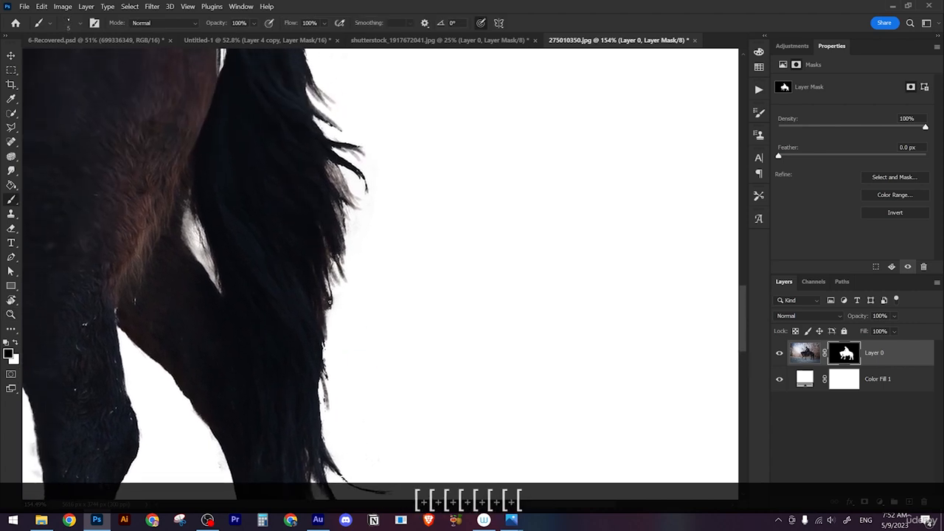
key("x")
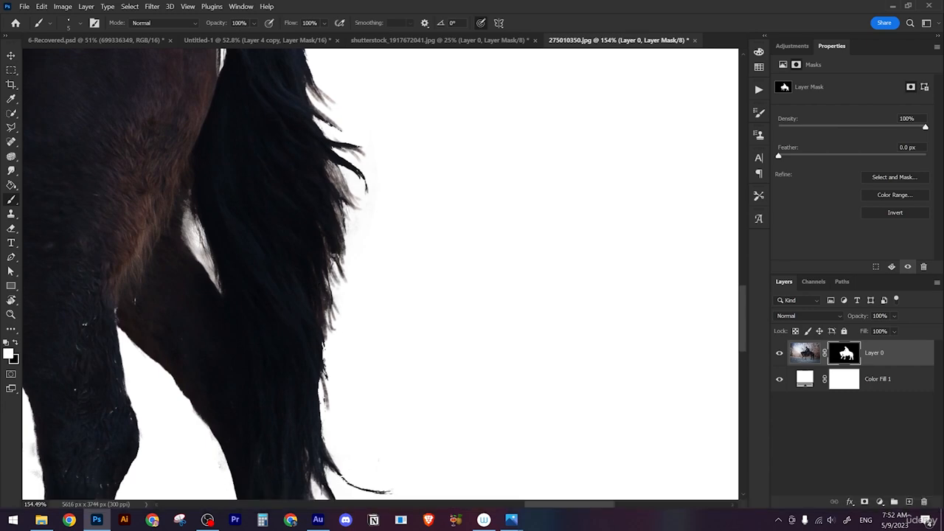
key("space")
left_click_drag(338, 266, 345, 324)
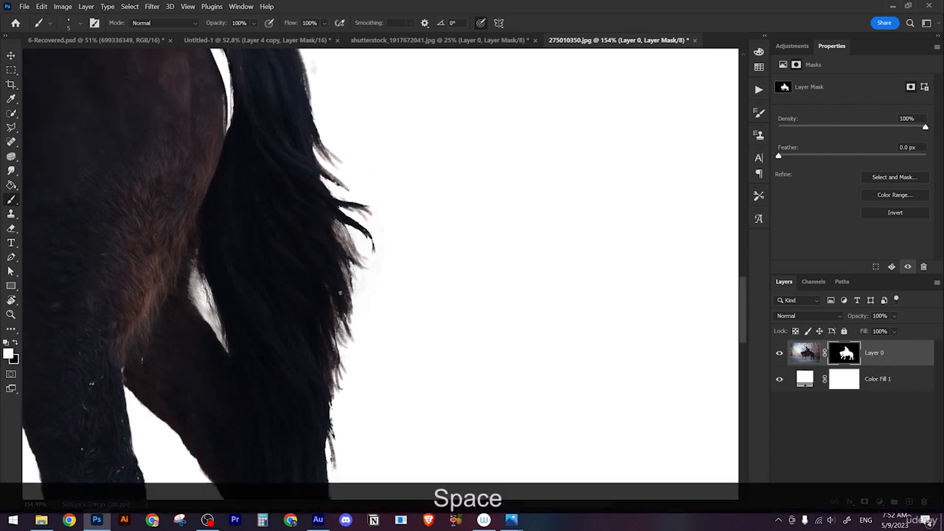
- Restore the fine hair strands midway down the tail with white size 5 strokes on the mask
key("space")
mouse_move(336, 212)
left_mouse_down()
mouse_move(353, 297)
mouse_move(392, 295)
mouse_move(445, 358)
left_mouse_up()
key("z")
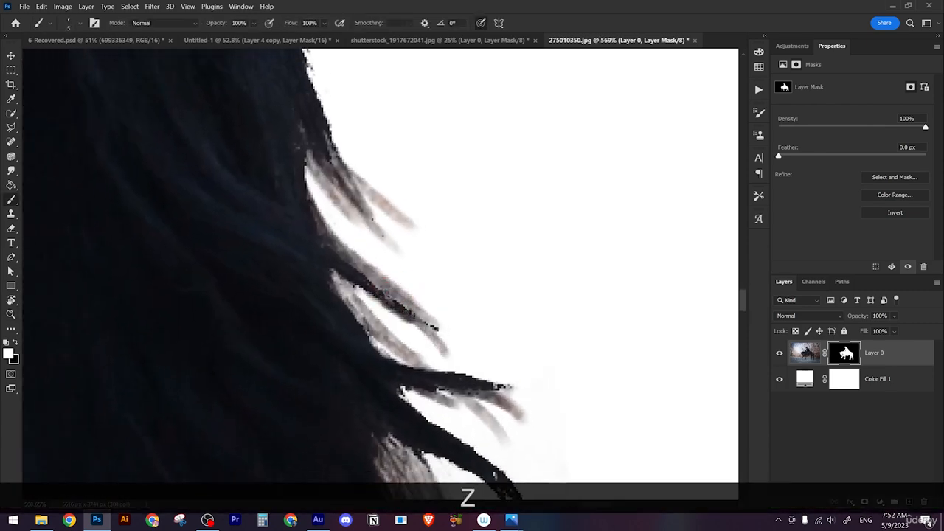
mouse_move(385, 293)
left_mouse_down()
mouse_move(429, 328)
mouse_move(383, 317)
mouse_move(403, 317)
left_mouse_up()
scroll(369, 247, "down", 5)
key("z")
key("space")
key("z")
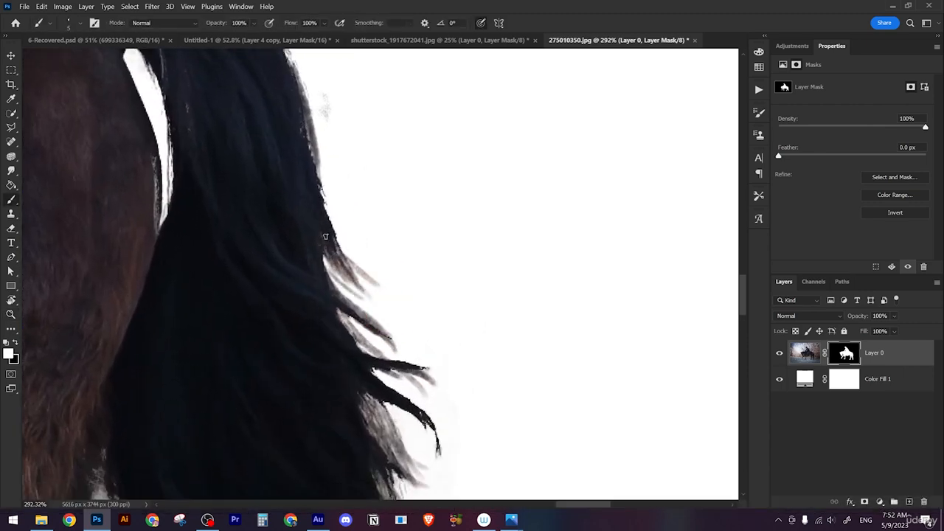
- Paint black on the mask with the size 5 brush to remove the specks beside and above the upper tail
key("space")
left_click_drag(331, 184, 379, 317)
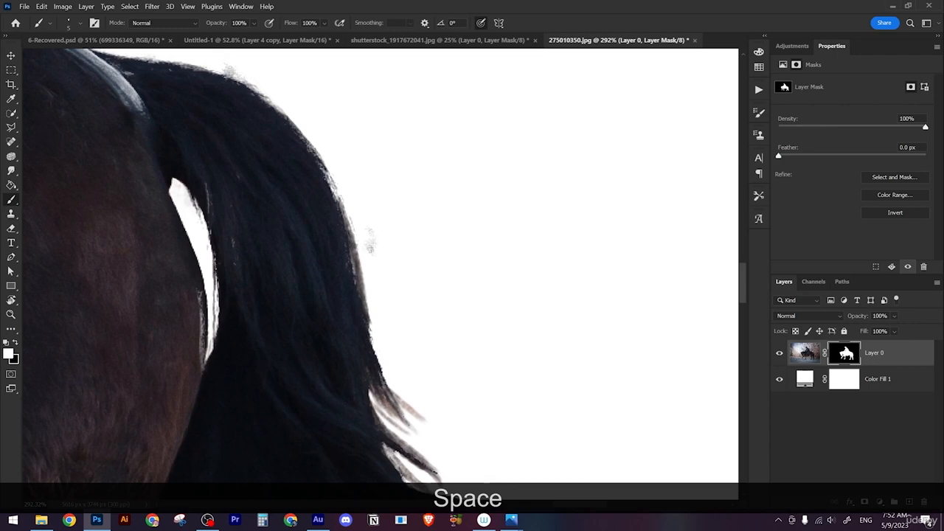
key("x")
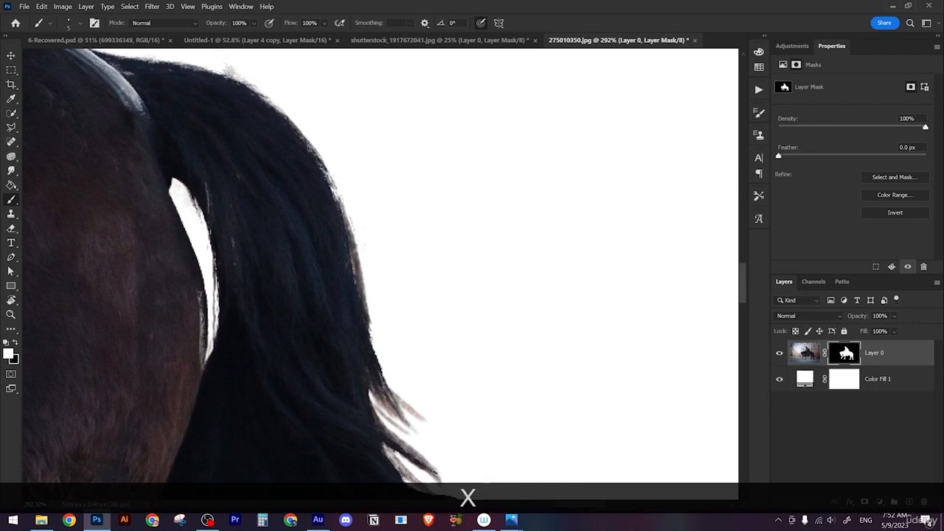
key("space")
left_click_drag(322, 168, 388, 262)
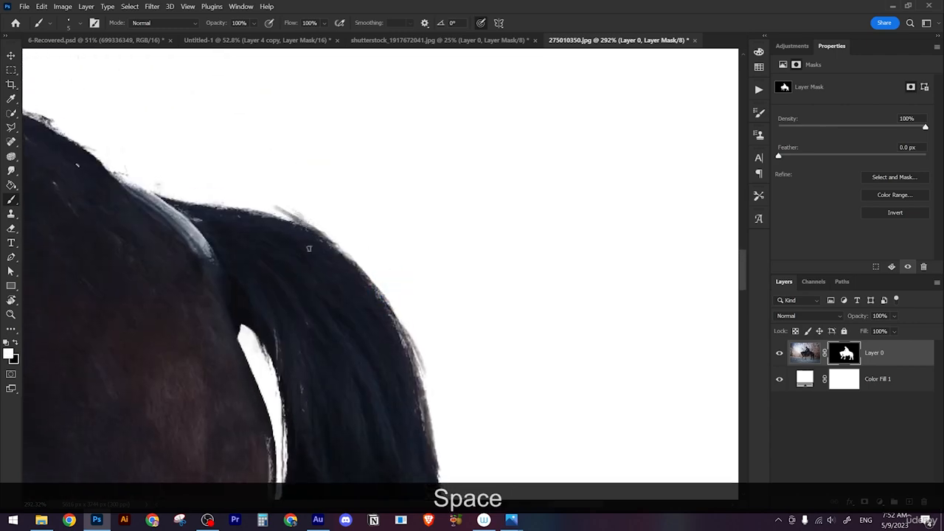
key("x")
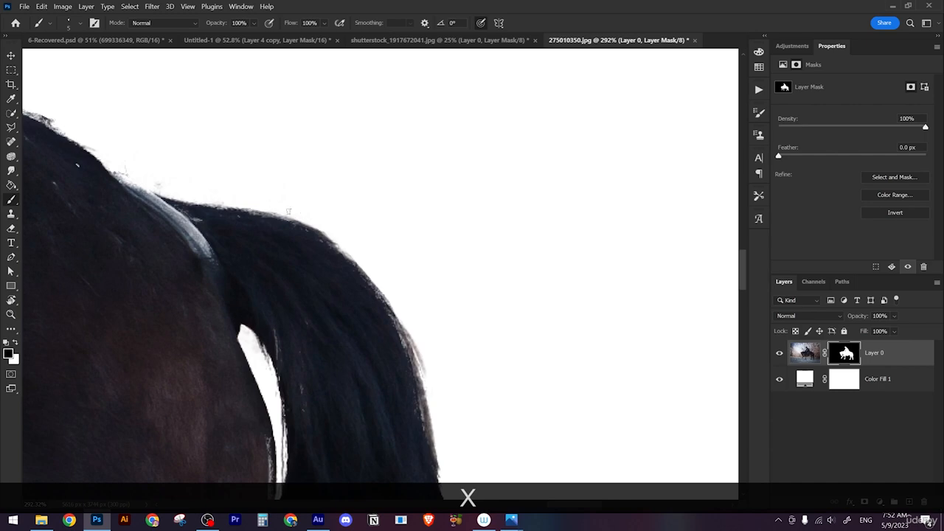
- Enlarge the brush to size 10 and paint black on the mask to clean the ragged fringe along the horse's rump and back
key("space")
left_click_drag(322, 228, 398, 250)
left_click_drag(234, 166, 370, 248)
key("bracketright")
key("bracketright")
key("bracketright")
key("bracketright")
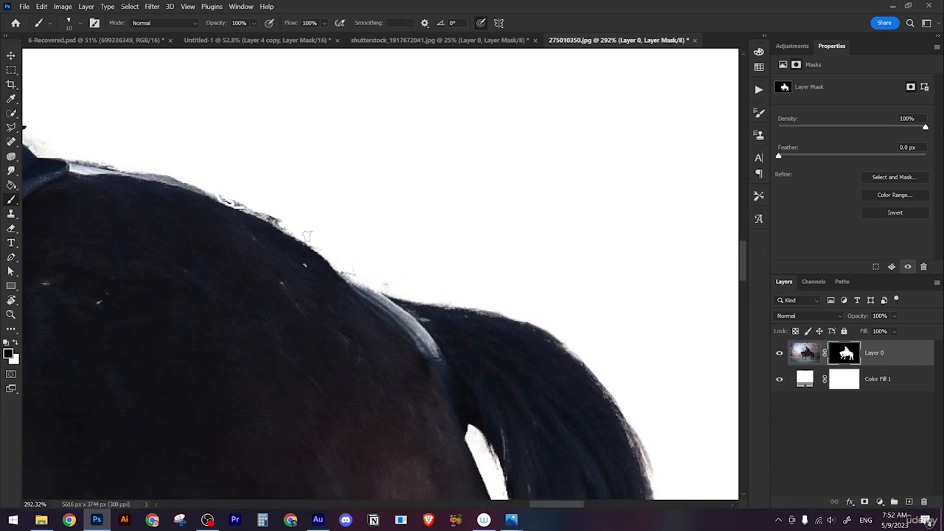
key("space")
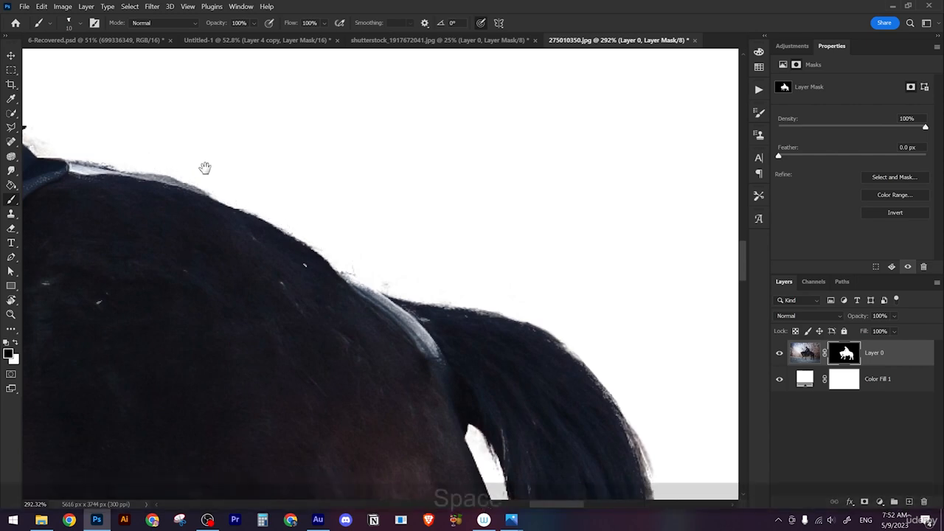
left_click_drag(204, 165, 342, 239)
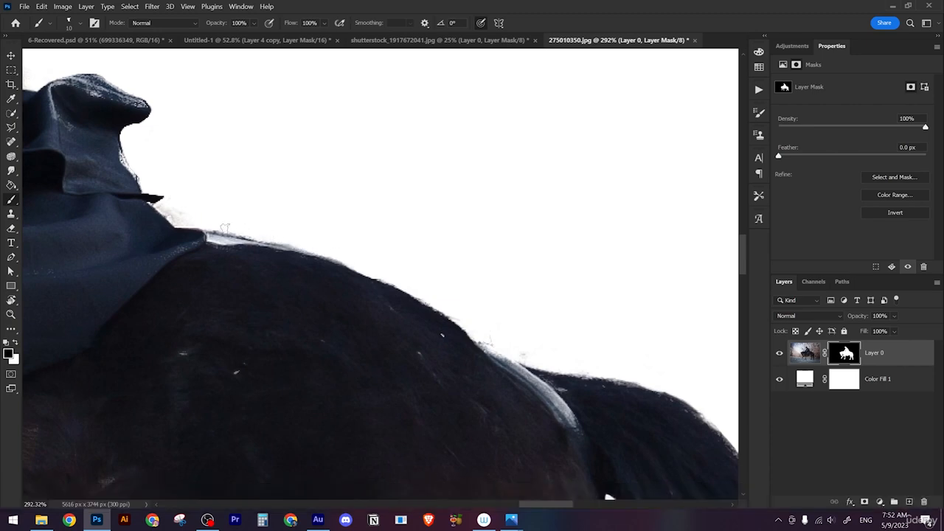
key("space")
left_click_drag(160, 158, 287, 209)
- Paint white on the mask with the size 10 brush to fill in the cloak's raised fold, undoing the last change
key("x")
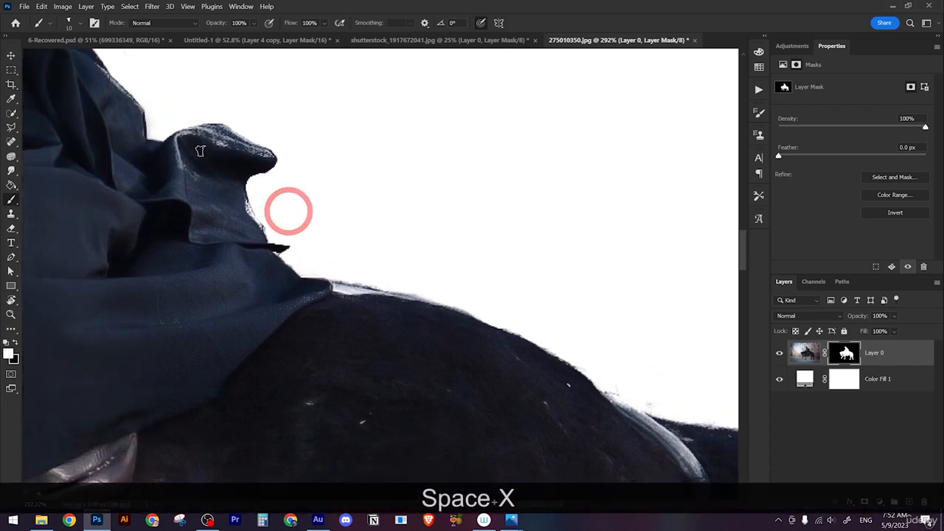
key("z")
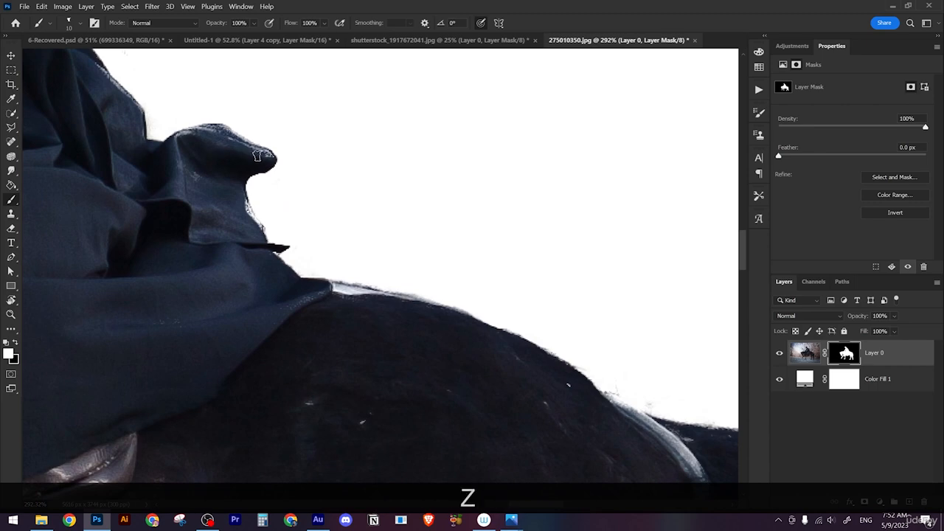
left_click_drag(384, 215, 301, 189)
key("ctrl+z")
key("space")
left_click_drag(487, 319, 415, 245)
key("space")
key("z")
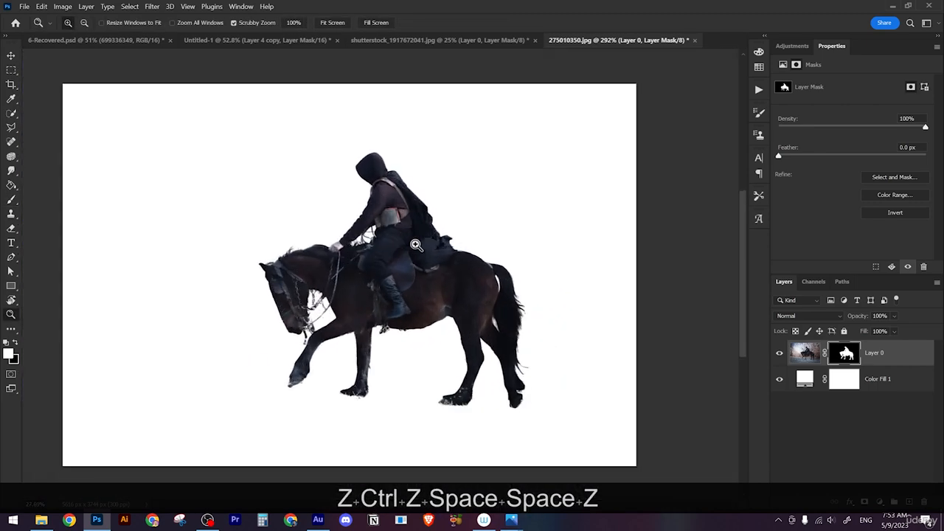
- Fill in the protruding tail strands with white size 10 strokes on the mask
key("z")
left_click_drag(321, 304, 288, 324)
key("space")
left_click_drag(490, 331, 398, 313)
key("z")
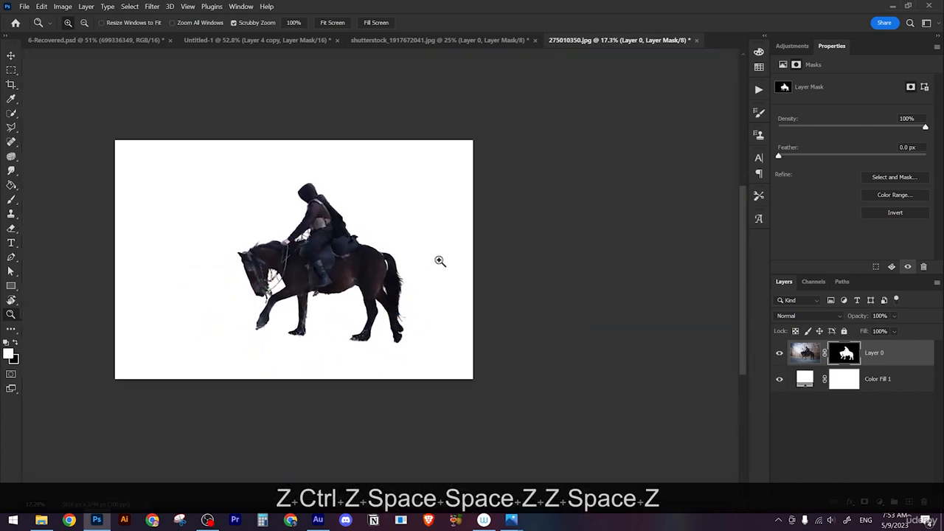
mouse_move(441, 261)
left_mouse_down()
mouse_move(436, 305)
mouse_move(462, 314)
mouse_move(437, 234)
mouse_move(478, 260)
mouse_move(440, 245)
mouse_move(528, 285)
left_mouse_up()
key("x")
key("b")
key("x")
key("space")
left_click_drag(478, 241, 478, 296)
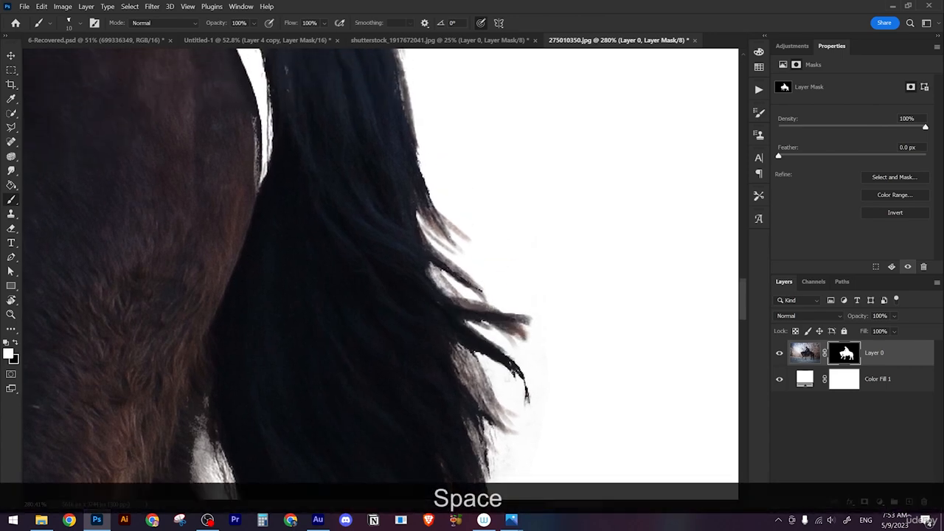
mouse_move(527, 336)
left_mouse_down()
mouse_move(491, 315)
mouse_move(355, 307)
mouse_move(509, 309)
left_mouse_up()
- Refine the curled strands at the tail's outer edge by alternating black and white size 10 strokes on the mask
key("z")
key("x")
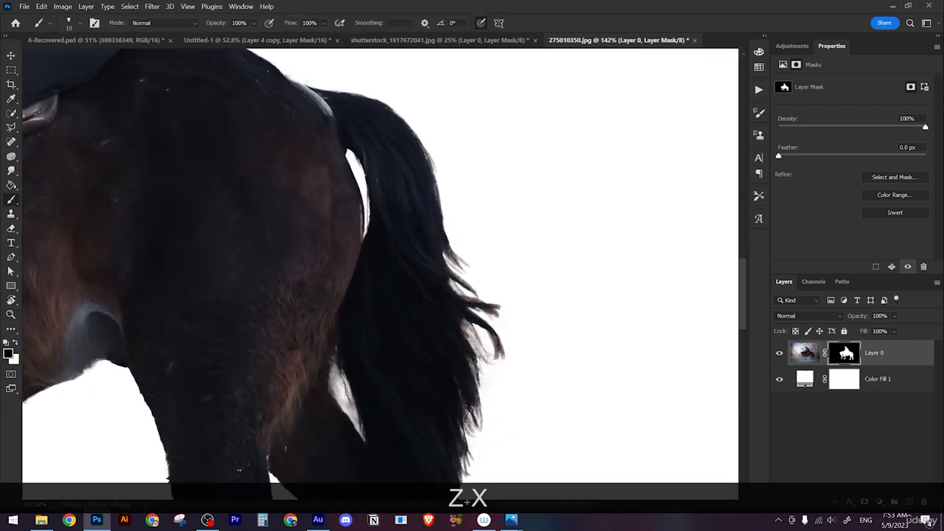
key("z")
mouse_move(508, 373)
left_mouse_down()
mouse_move(516, 337)
mouse_move(478, 344)
left_mouse_up()
key("x")
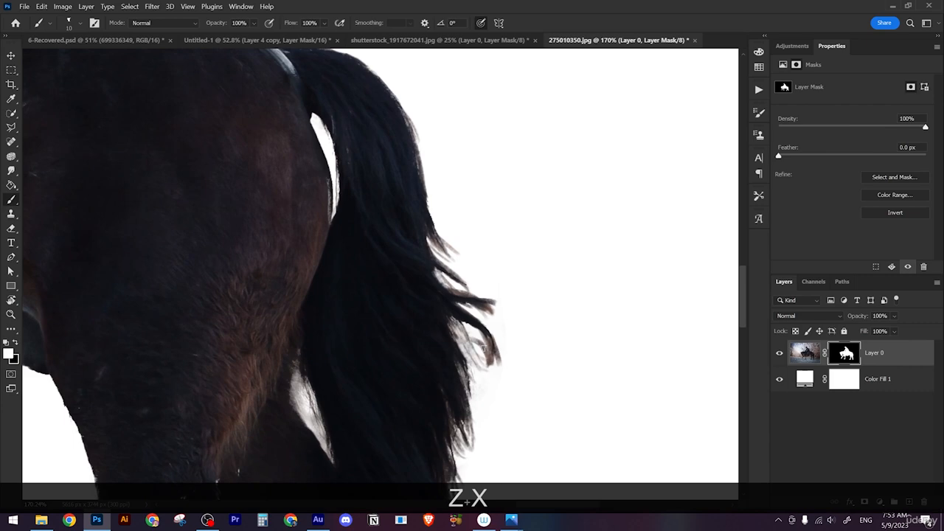
key("x")
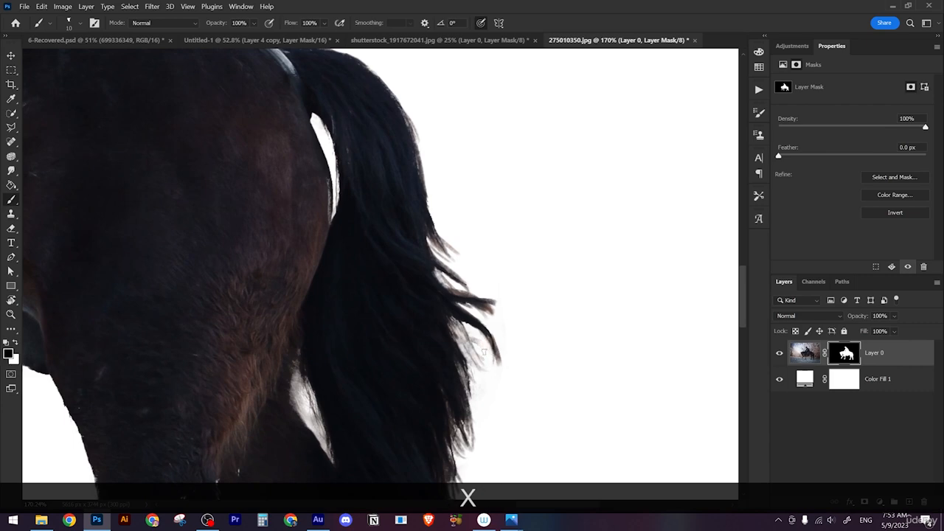
key("z")
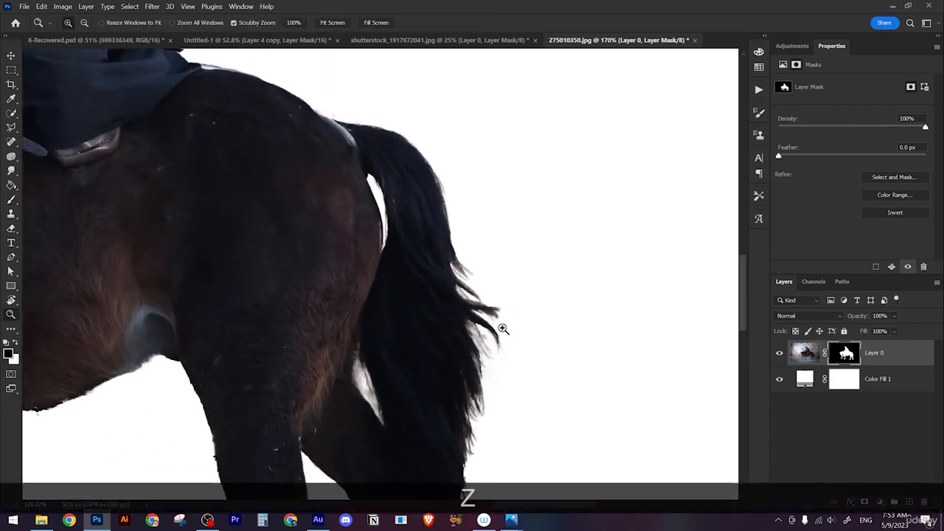
left_click(503, 329)
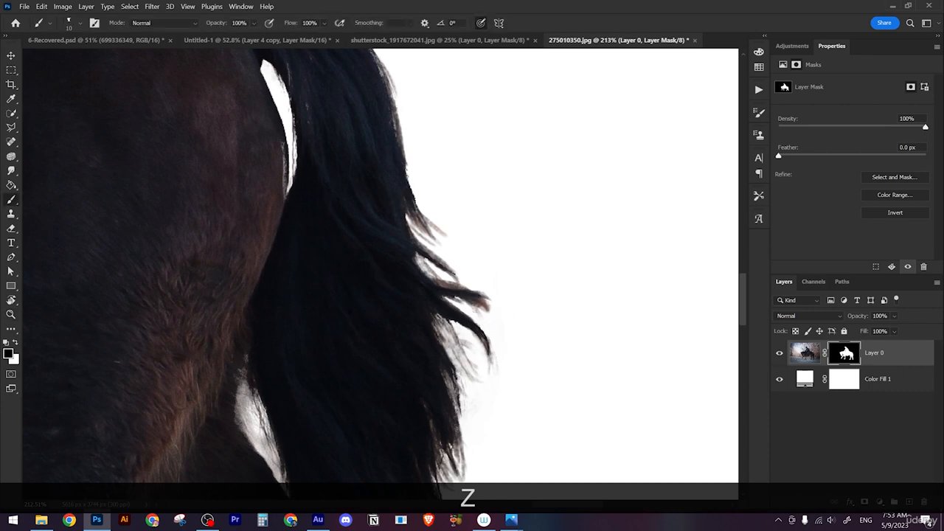
left_click_drag(524, 317, 443, 291)
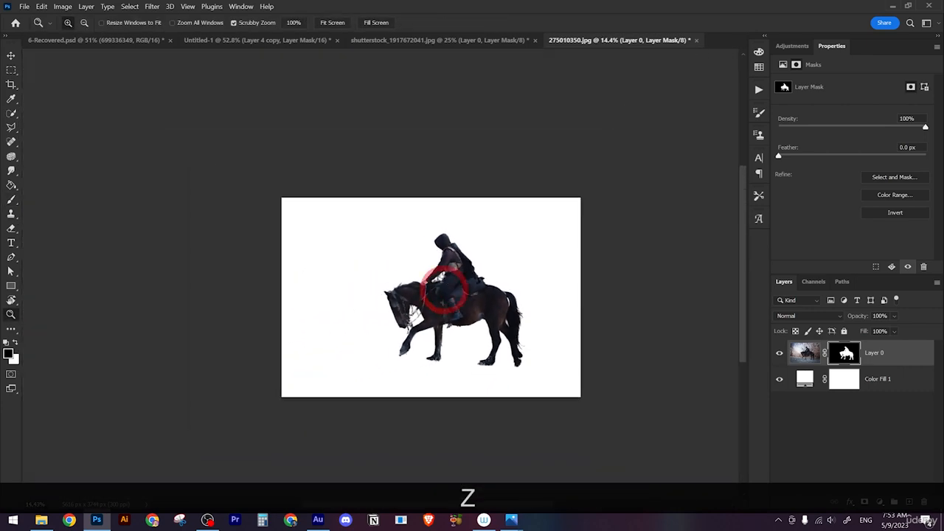
- Copy the masked horse-and-rider layer into the Untitled-1 castle document with the Move tool, accepting the different bit depth
right_click(906, 360)
left_click(10, 56)
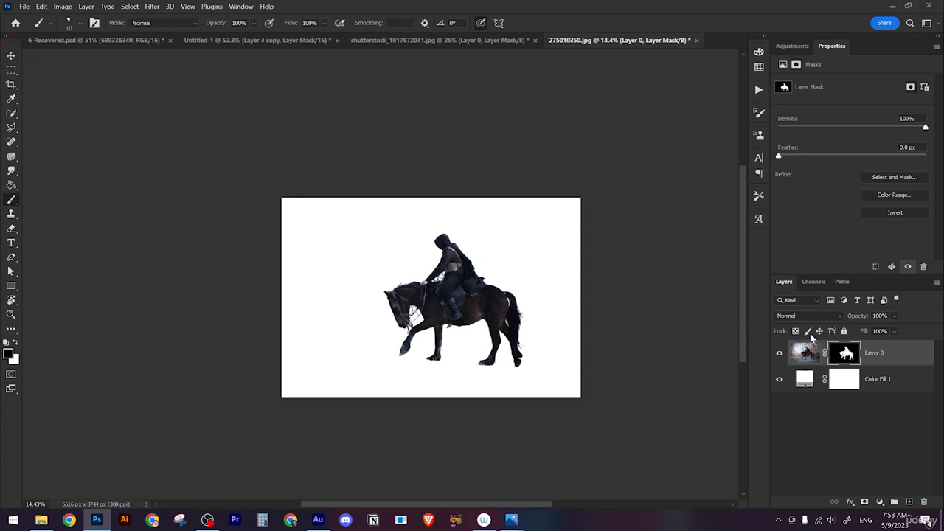
left_click(908, 359)
key("v")
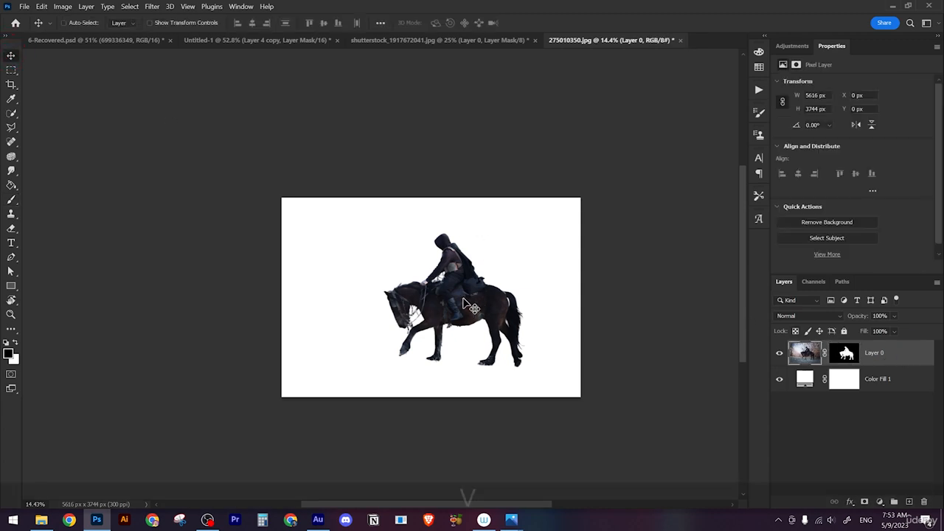
key("ctrl+z")
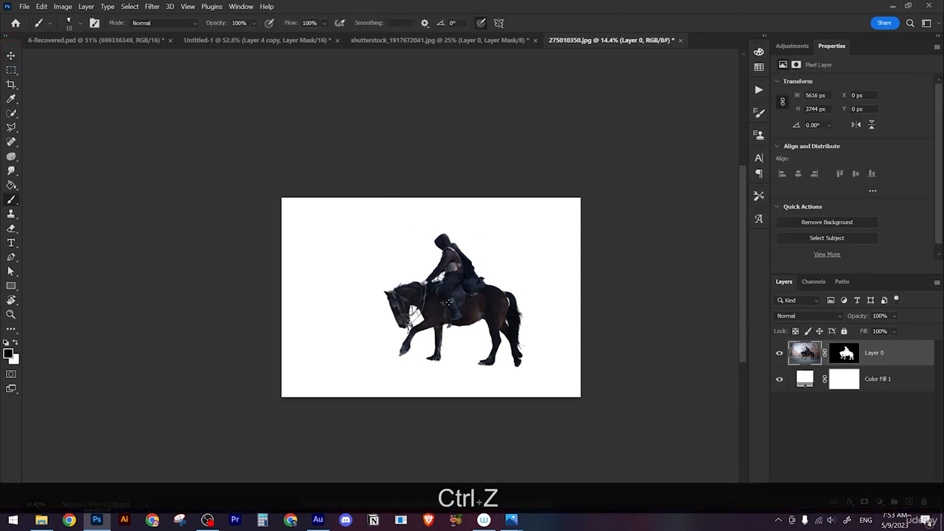
key("v")
left_click_drag(449, 302, 530, 303)
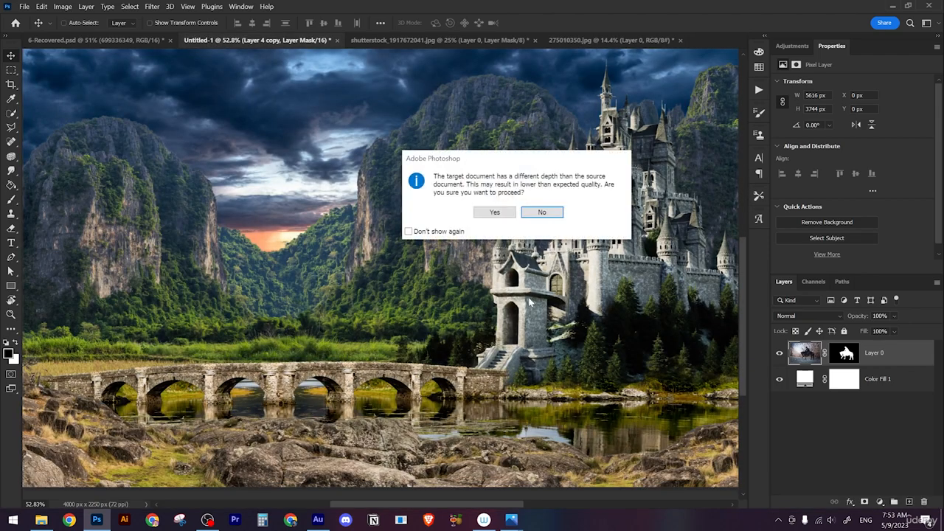
left_click(493, 213)
- Flip the horse and rider horizontally and scale them down to 27.34% with Free Transform
scroll(317, 362, "down", 3)
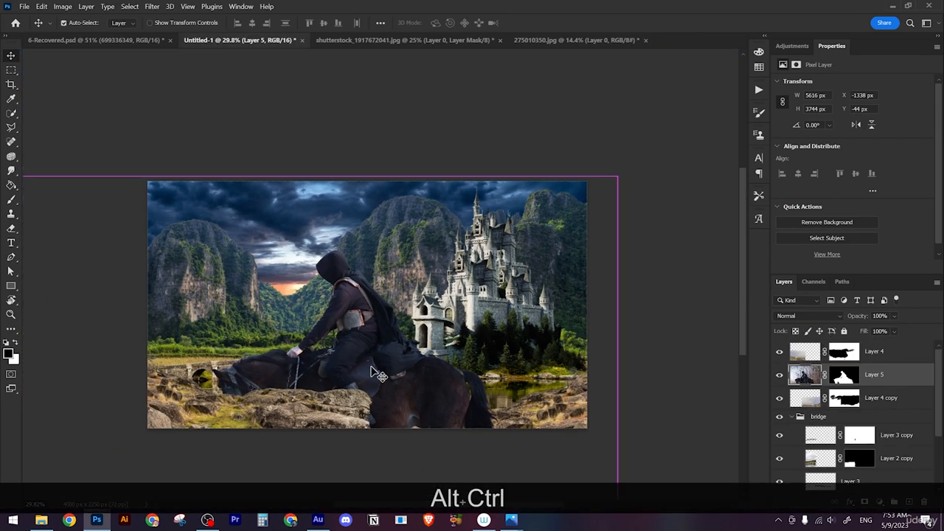
key("alt+ctrl+t")
right_click(454, 358)
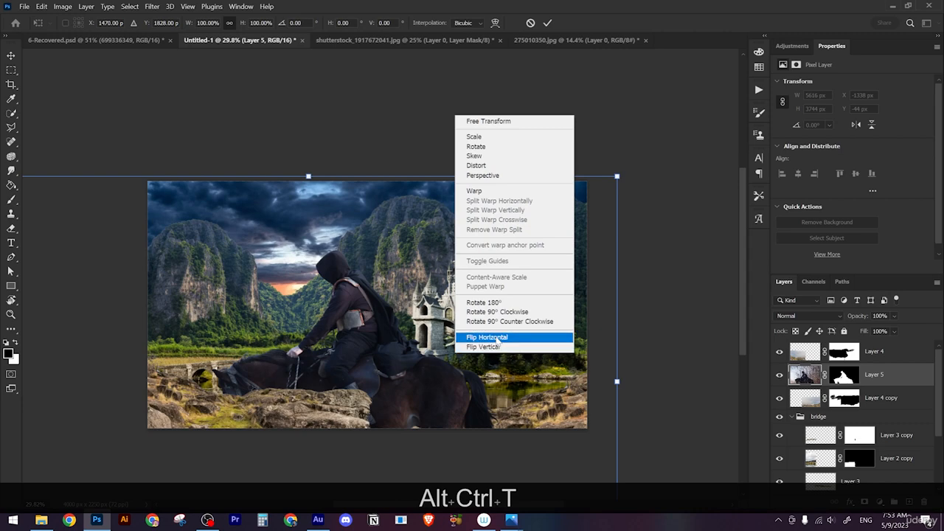
left_click(480, 338)
left_click_drag(614, 384, 320, 383)
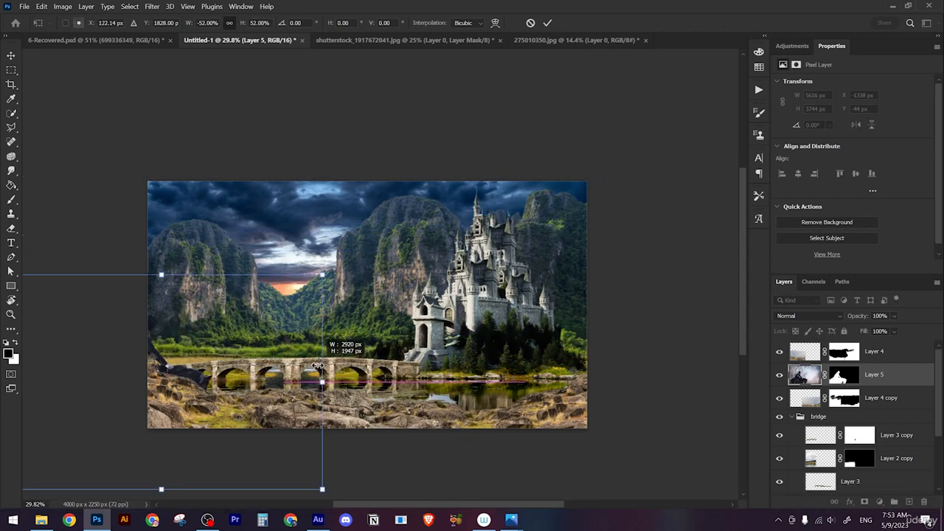
left_click_drag(160, 398, 369, 331)
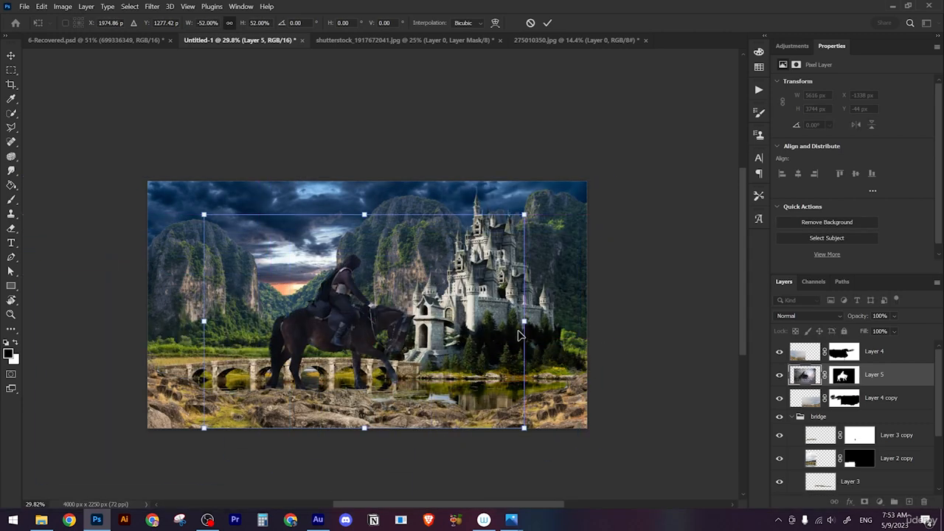
left_click_drag(524, 320, 372, 322)
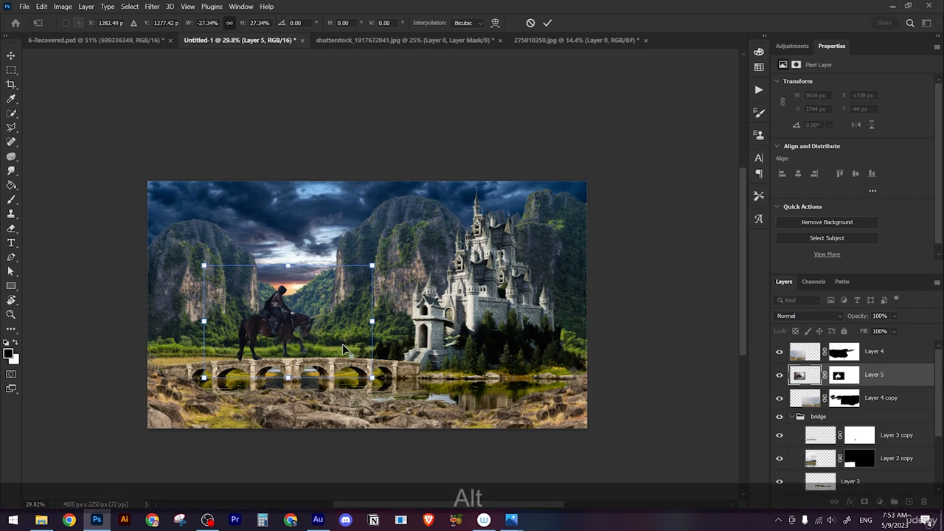
- Scale the horse and rider down further to 21.38%, place them in front of the bridge's right half, and apply the transform
scroll(343, 343, "up", 1)
key("alt+space")
left_click_drag(325, 370, 301, 334)
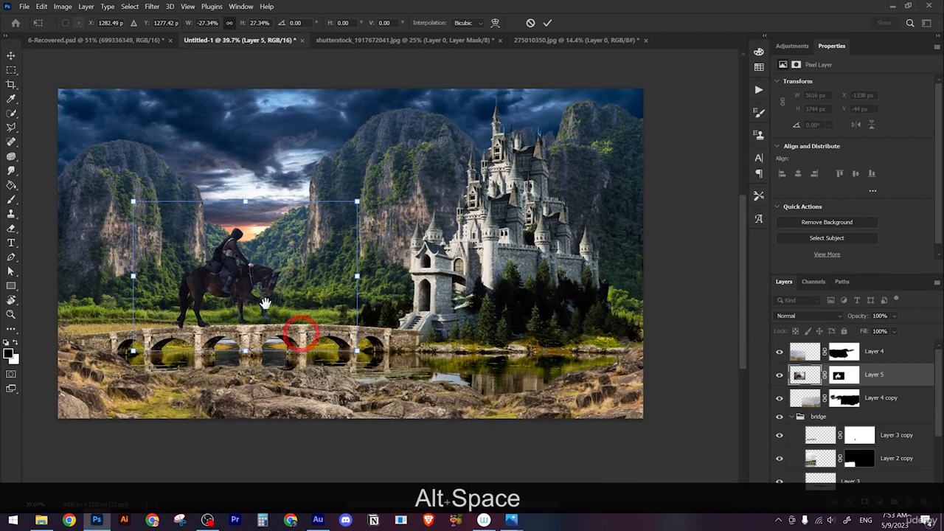
left_click_drag(244, 291, 323, 336)
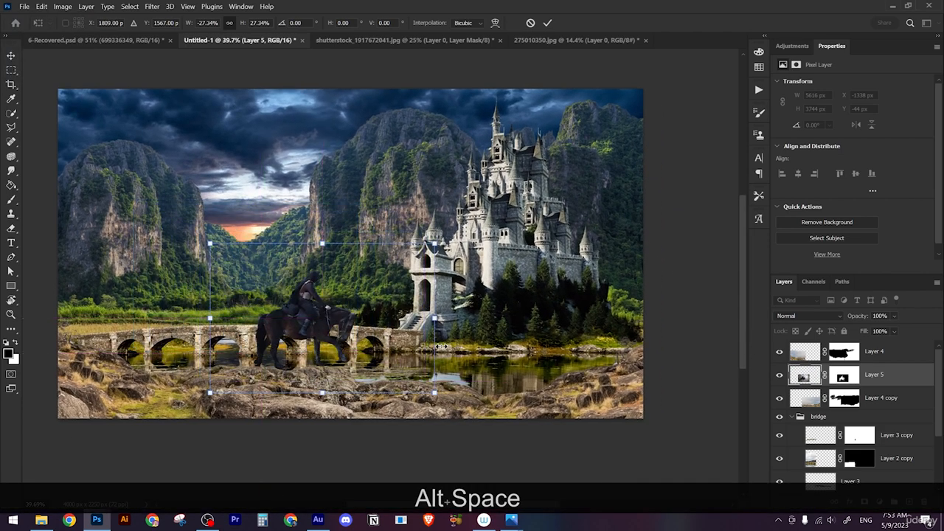
left_click_drag(438, 319, 385, 318)
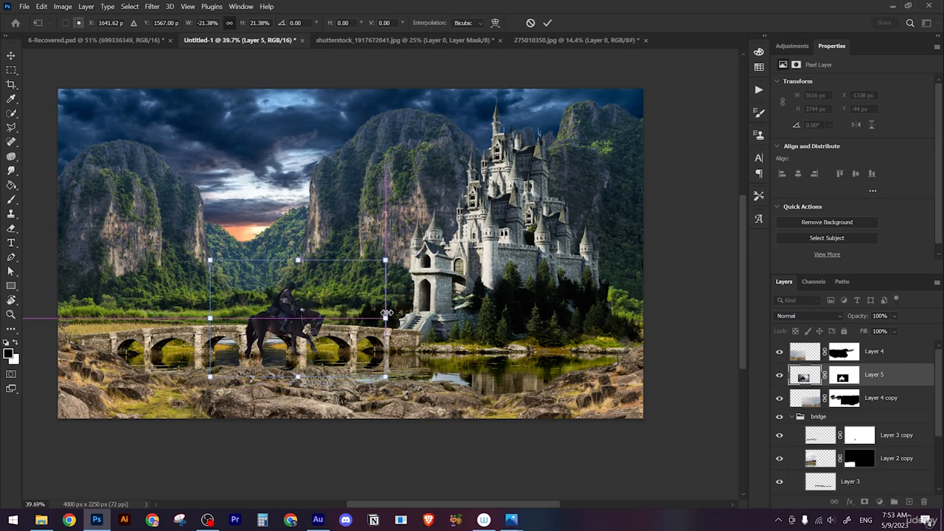
mouse_move(300, 314)
left_mouse_down()
mouse_move(328, 352)
mouse_move(310, 329)
left_mouse_up()
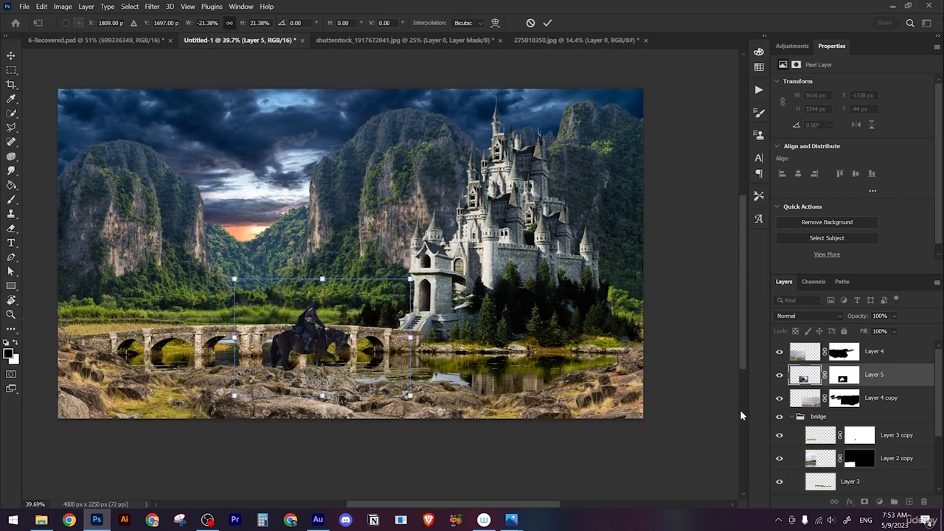
key("Return")
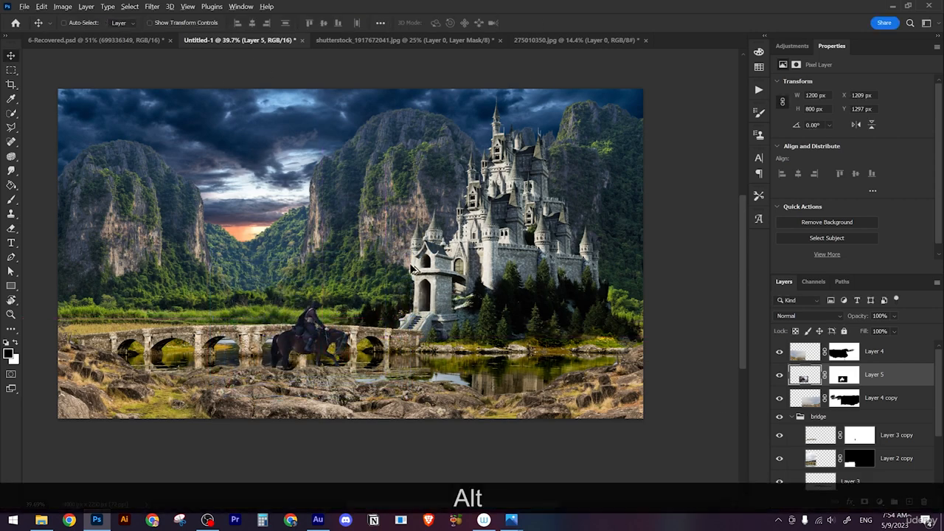
- Raise Layer 5 above Layer 4 and move the horse and rider onto the foreground rocks at about X 1011 px, Y 1356 px
scroll(348, 291, "up", 2)
left_click_drag(348, 291, 399, 267)
left_click_drag(889, 376, 889, 341)
left_click_drag(399, 337, 369, 332)
scroll(420, 347, "down", 3)
scroll(421, 346, "up", 2)
scroll(389, 341, "down", 2)
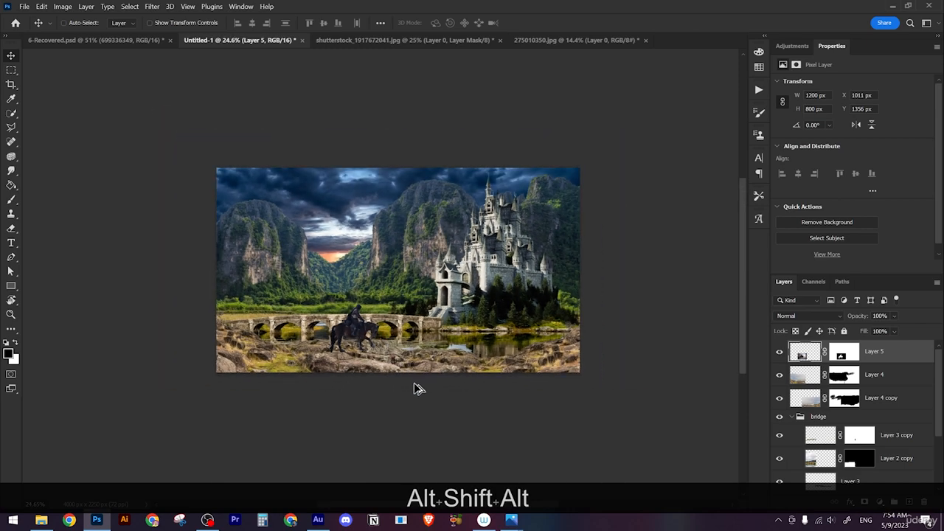
- Undo the horse and rider's placement, reordering and scaling, and convert Layer 5 to a smart object
scroll(398, 370, "up", 2)
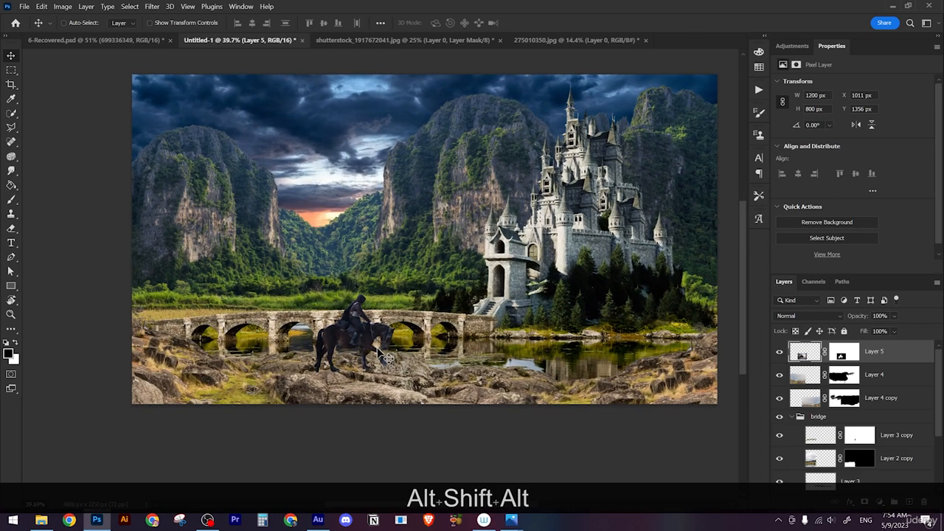
scroll(384, 356, "up", 2)
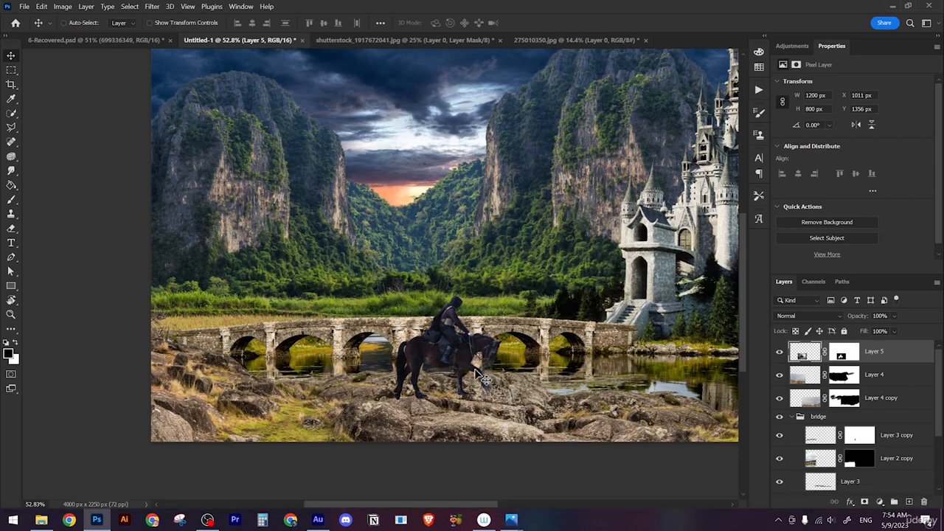
scroll(492, 353, "down", 3)
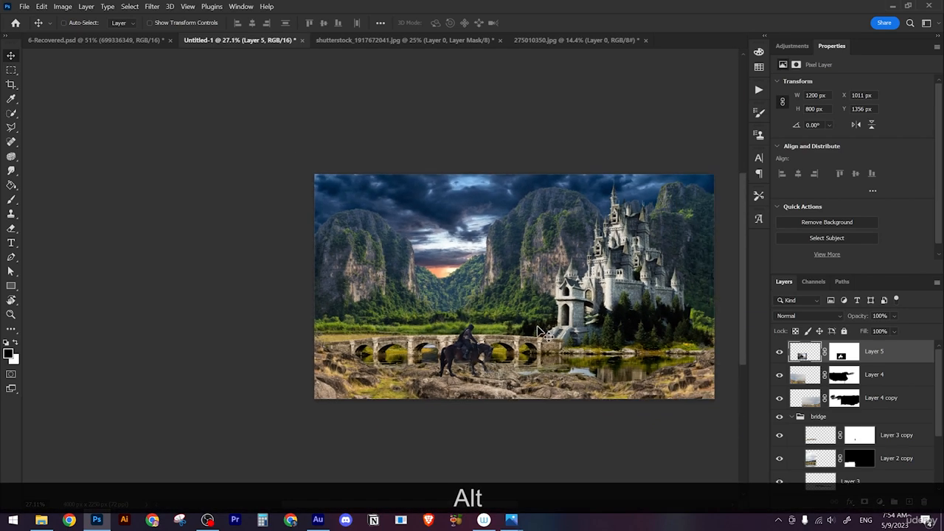
left_click_drag(538, 330, 445, 317)
scroll(476, 346, "up", 3)
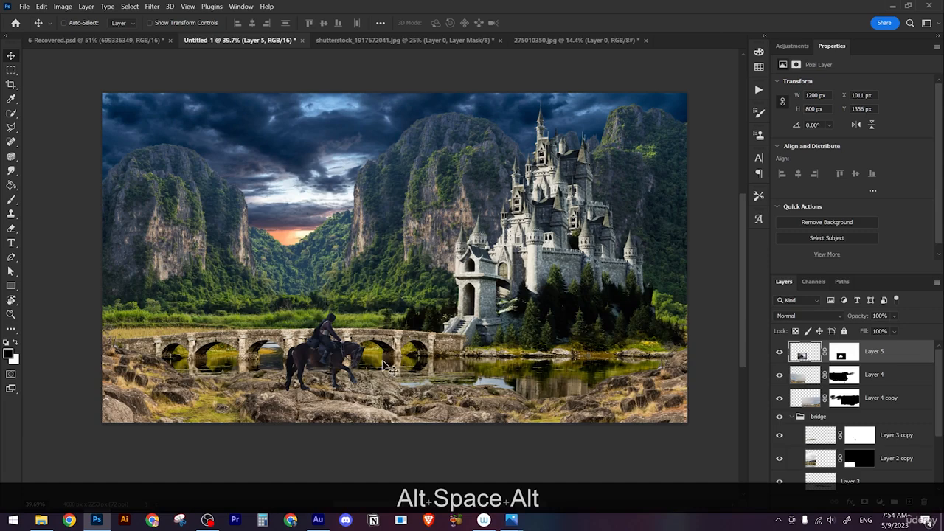
key("ctrl")
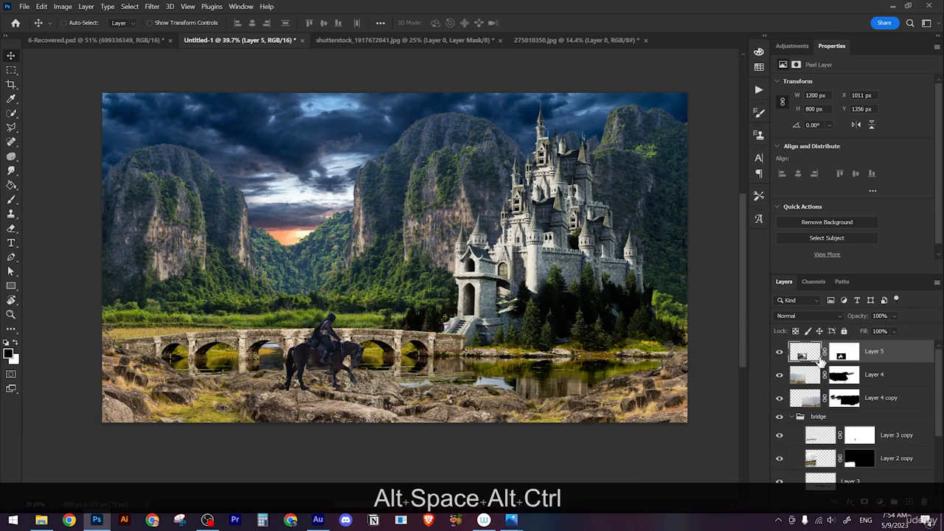
key("ctrl+z")
key("ctrl+z")
key("ctrl+z")
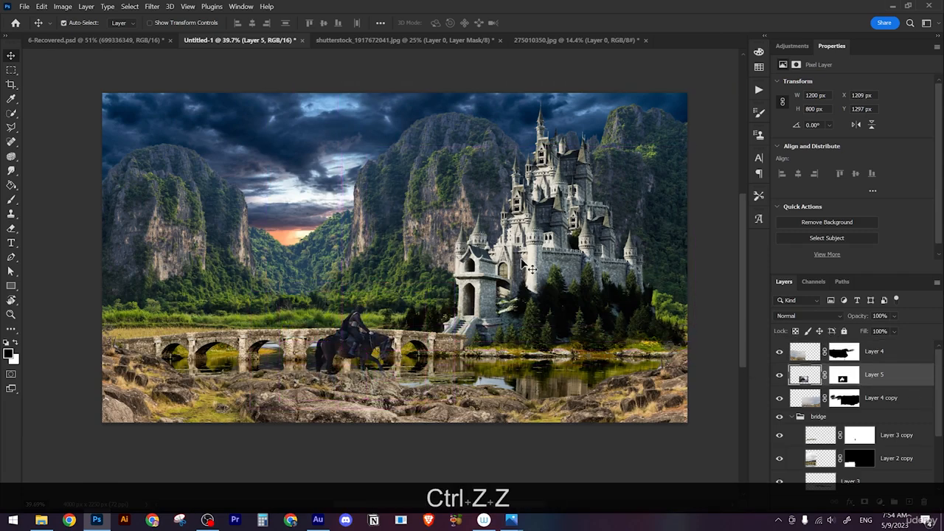
right_click(893, 375)
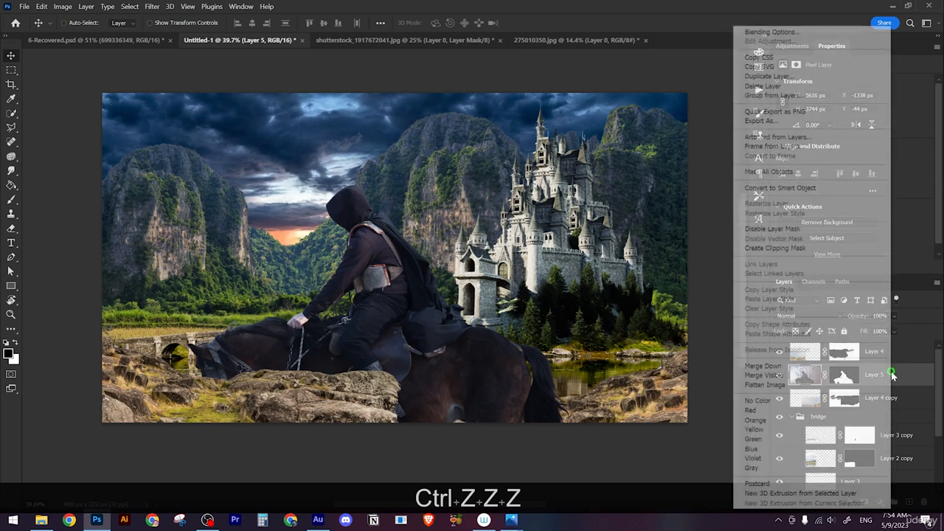
left_click(771, 187)
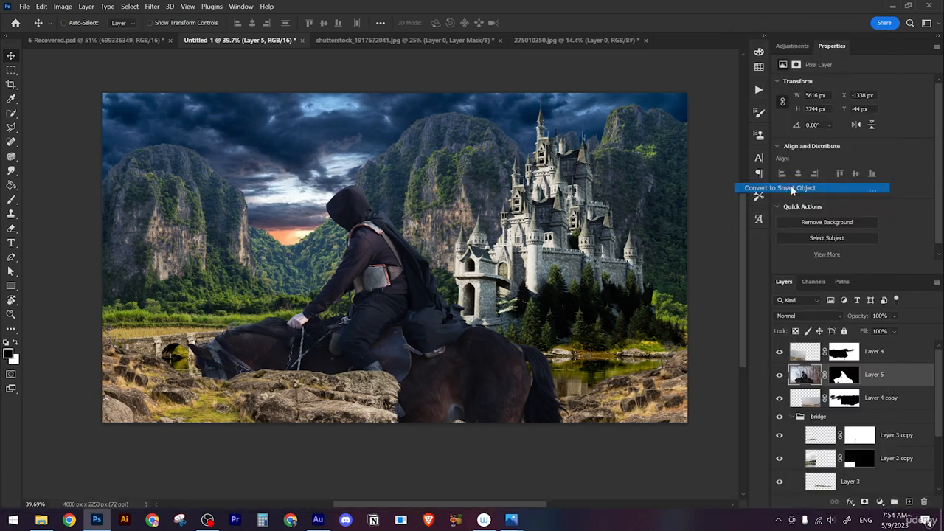
- Flip the horse-and-rider smart object horizontally, scale it down to 25.26%, apply the transform, and raise Layer 5 above Layer 4
key("ctrl+t")
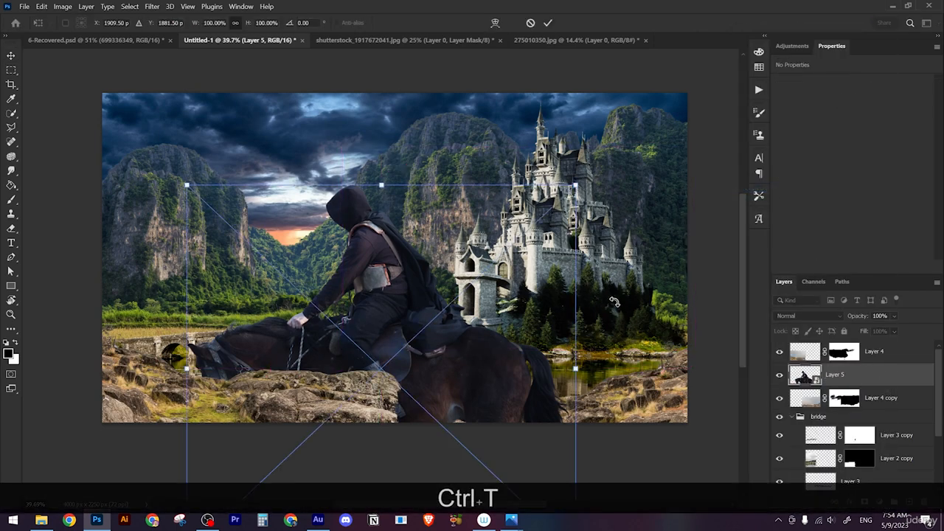
right_click(516, 363)
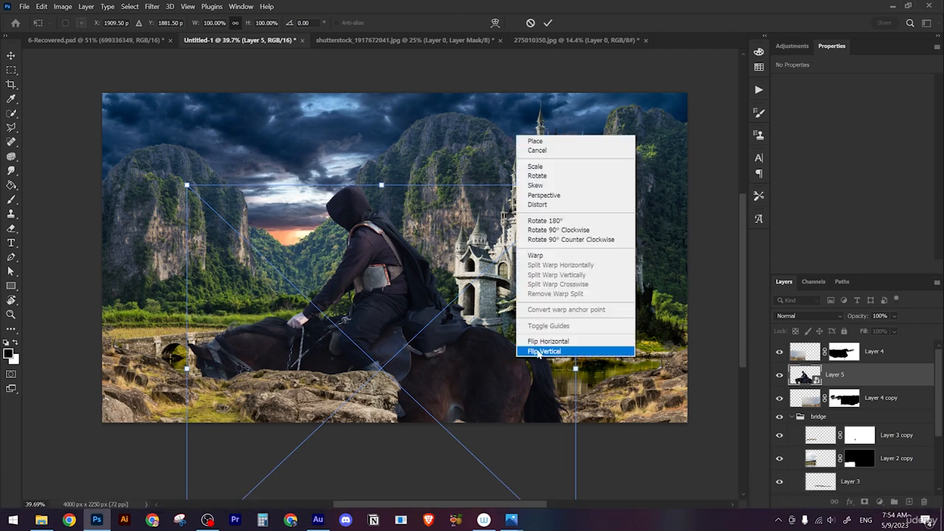
left_click(538, 335)
left_click_drag(579, 368, 354, 306)
key("Return")
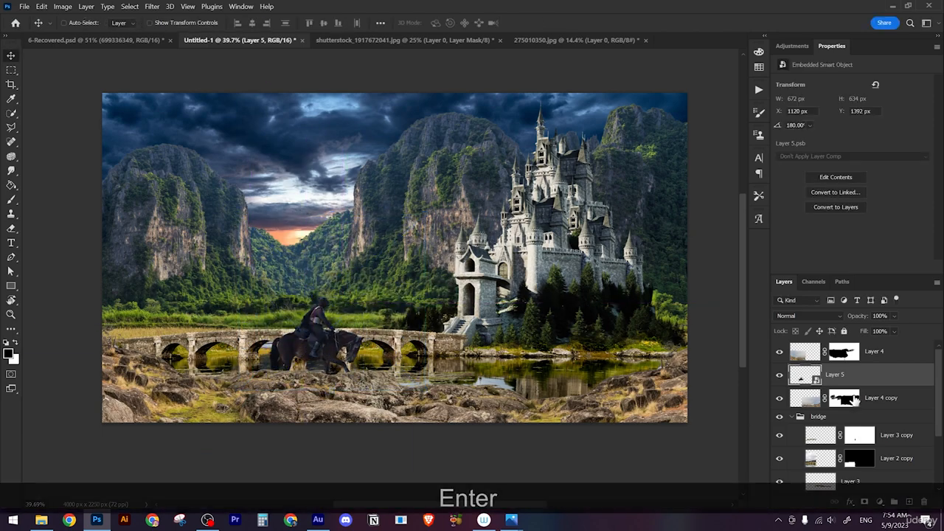
left_click_drag(849, 375, 854, 344)
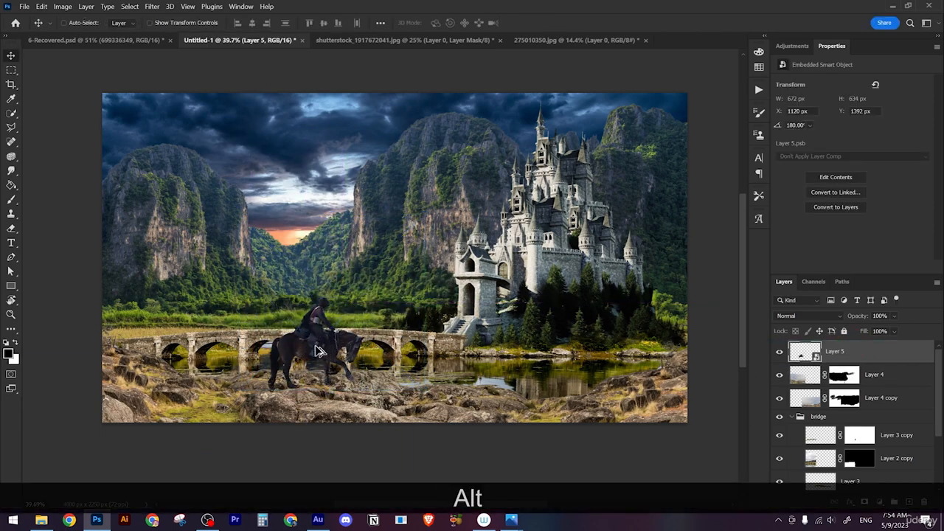
- Scale the horse and rider down further to about 510 × 481 px on the foreground rocks and apply the transform
scroll(318, 350, "up", 6)
left_click_drag(401, 320, 446, 329)
key("ctrl+t")
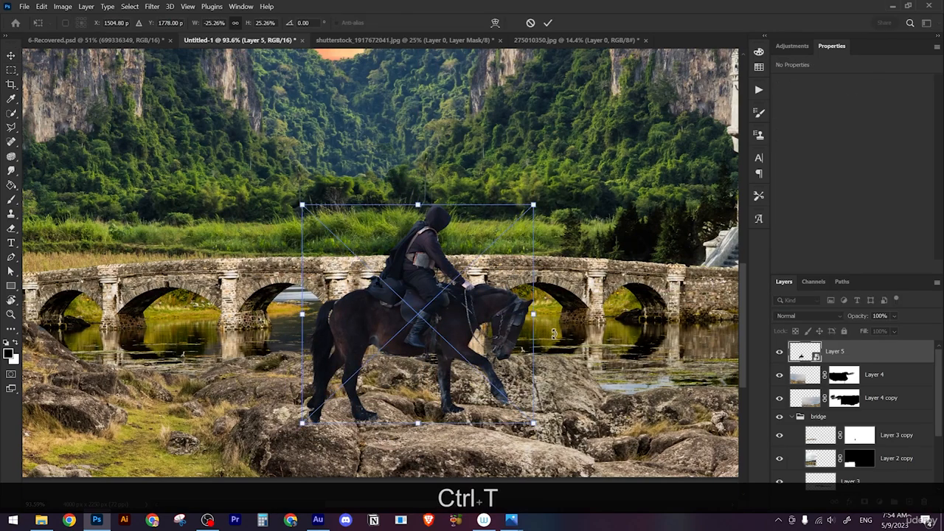
left_click_drag(537, 315, 455, 348)
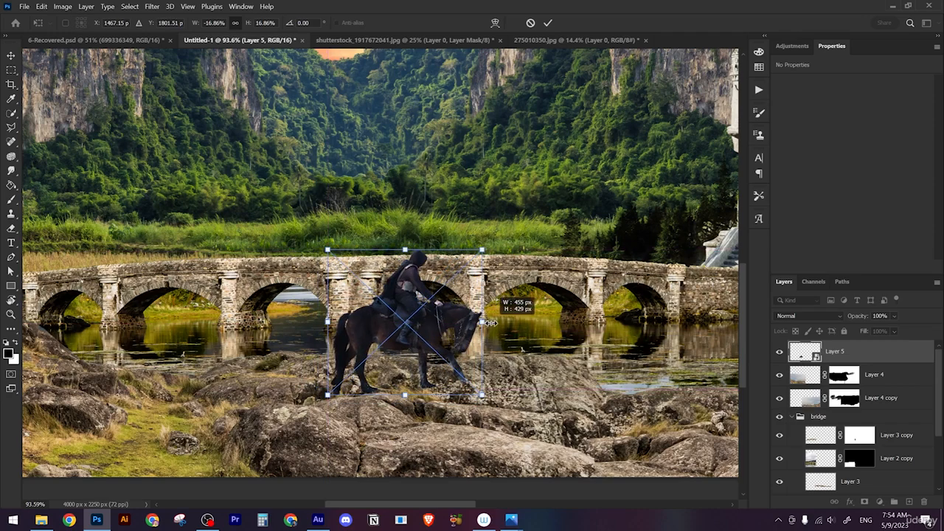
key("Return")
scroll(499, 349, "down", 6, "alt")
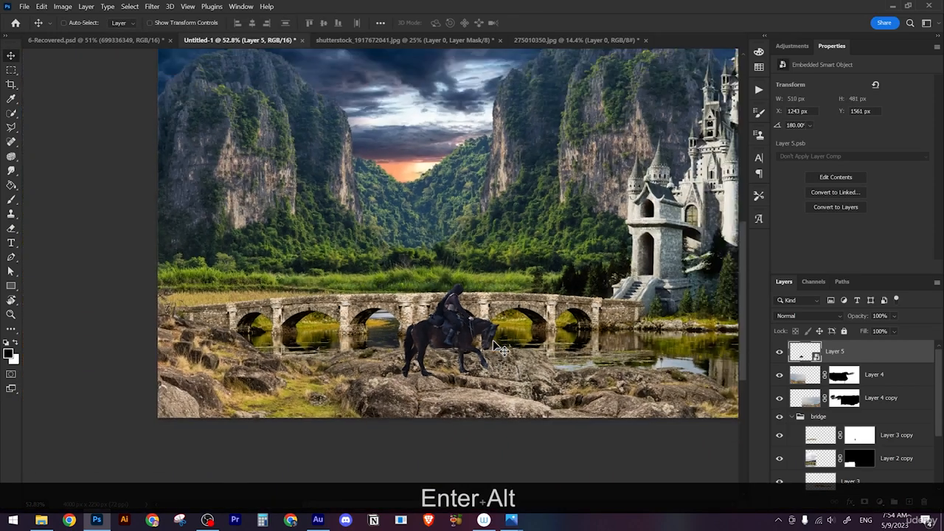
- Enlarge the horse and rider slightly to about 566 × 535 px with Free Transform and check their size in the scene
scroll(504, 347, "up", 3, "alt")
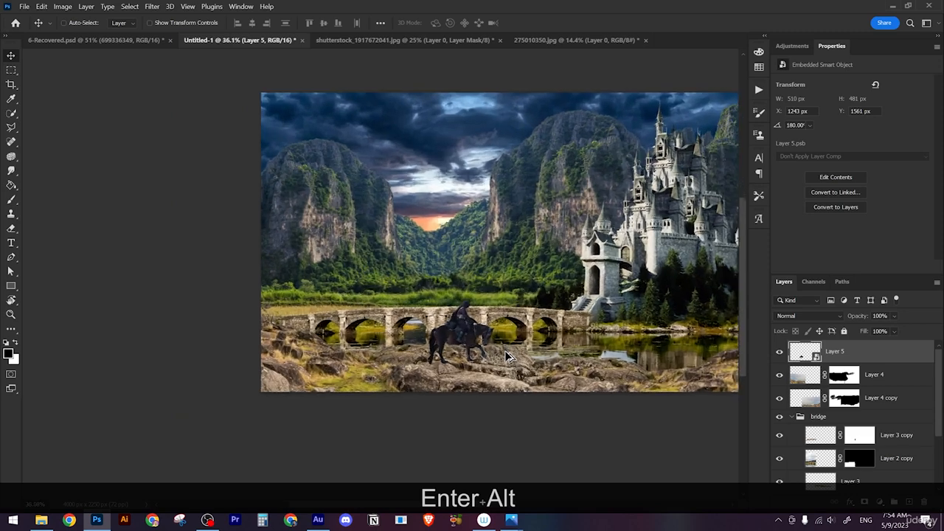
key("ctrl")
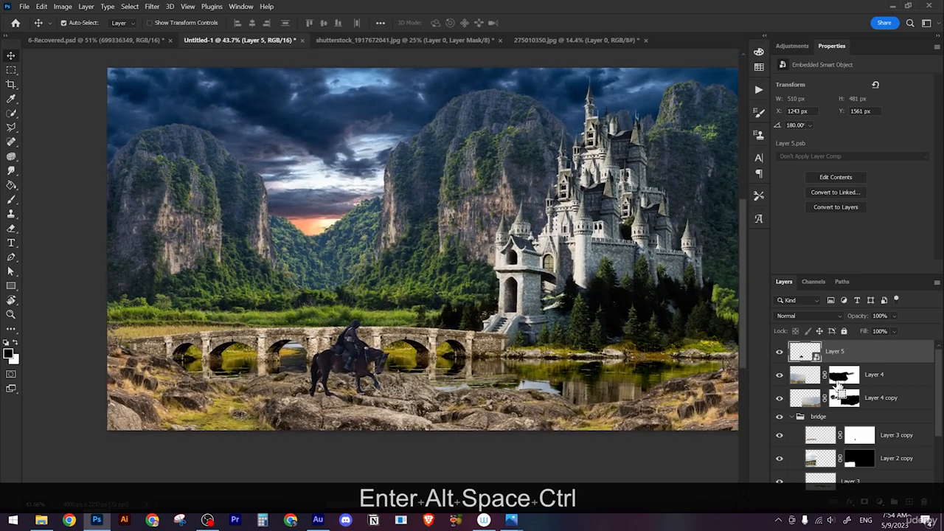
key("ctrl+t")
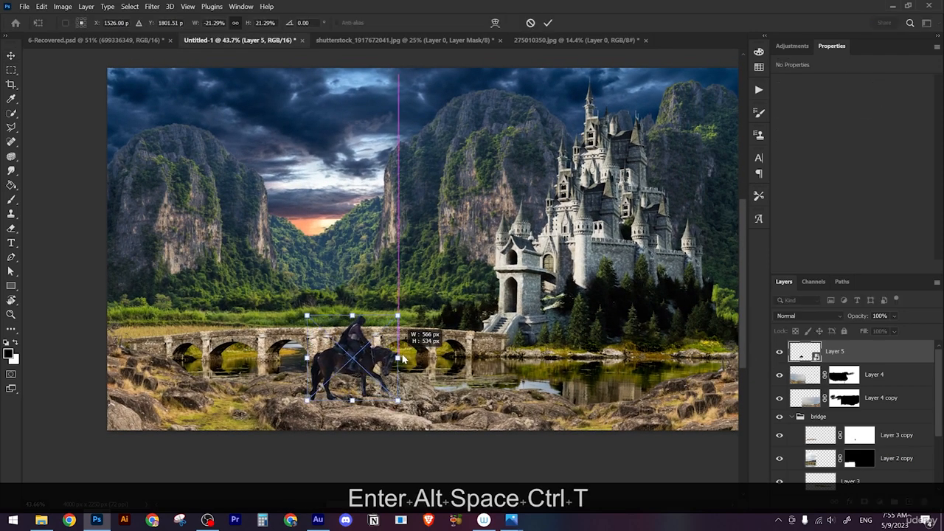
key("Return")
scroll(415, 387, "down", 1, "alt")
scroll(416, 386, "down", 1)
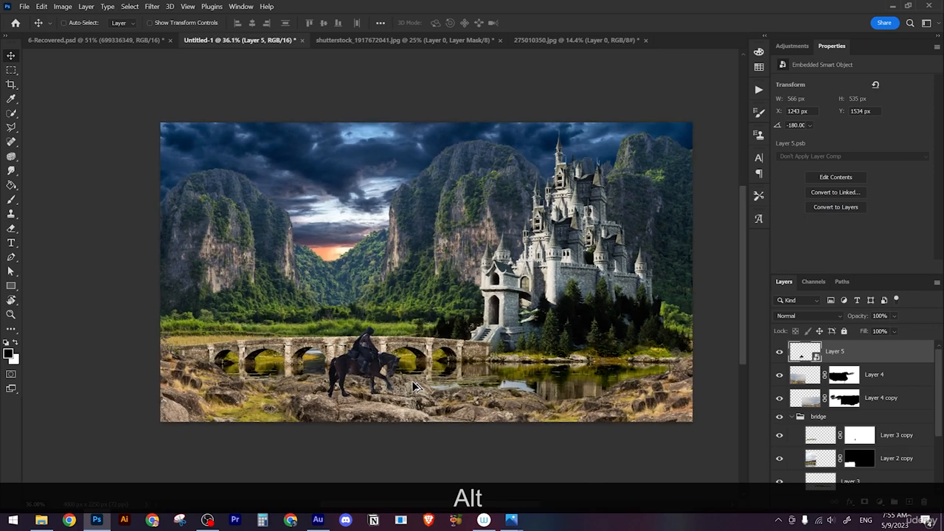
scroll(417, 388, "up", 2)
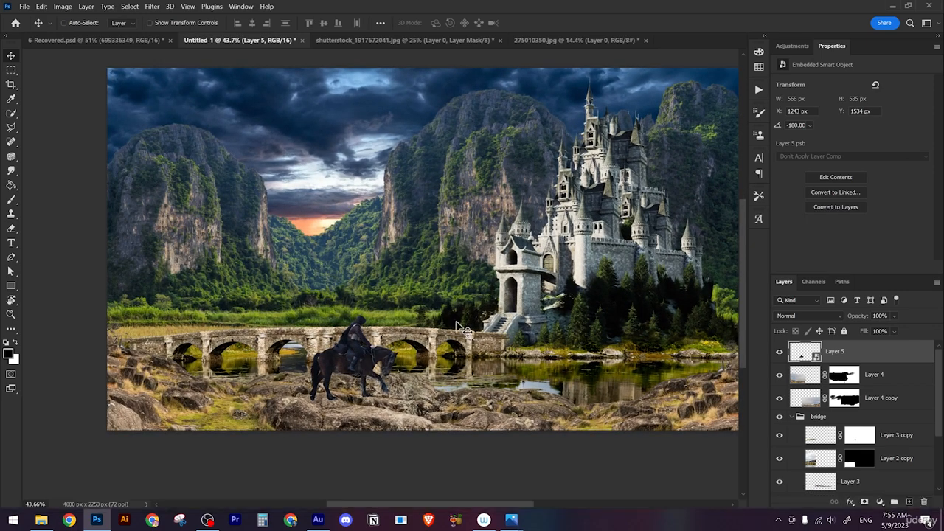
key("space")
left_click_drag(400, 258, 363, 273)
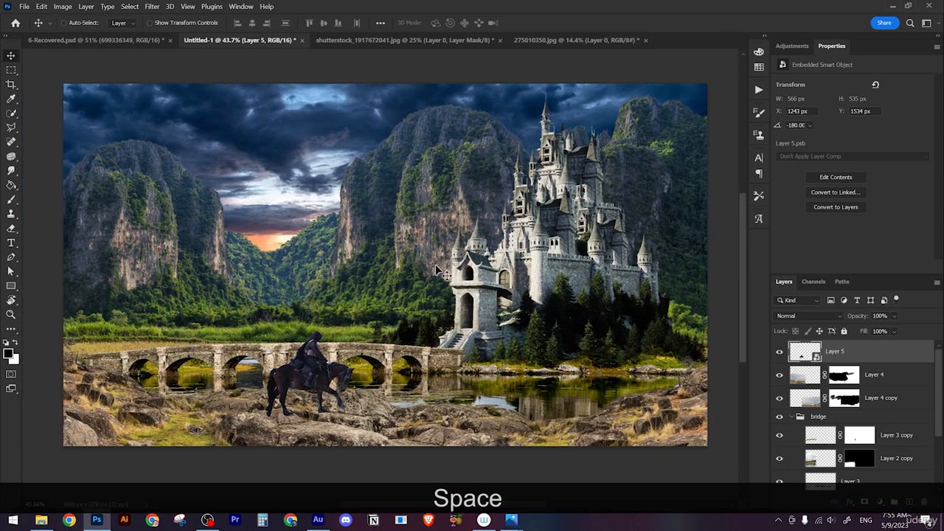
- Preview the Pngtree trees collection PNG in File Explorer's imgs folder and open it in Photoshop as a separate document
left_click(41, 520)
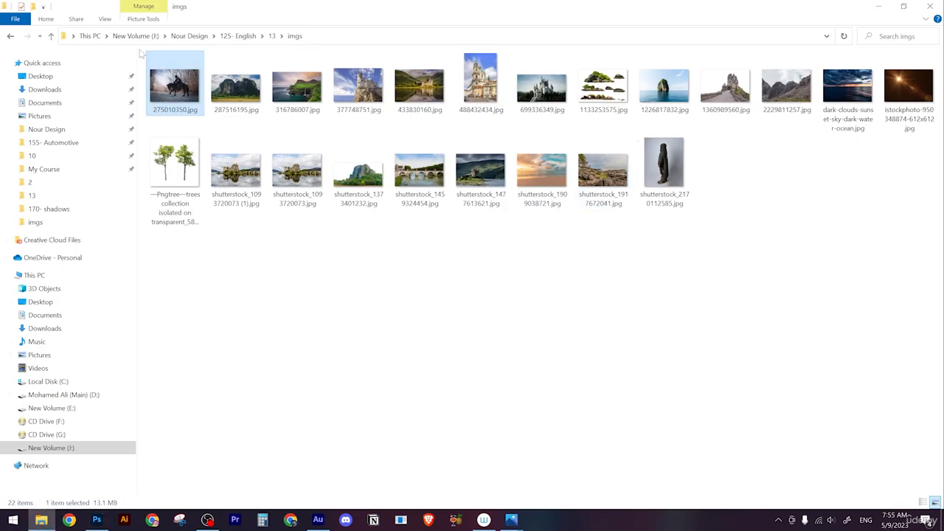
double_click(182, 181)
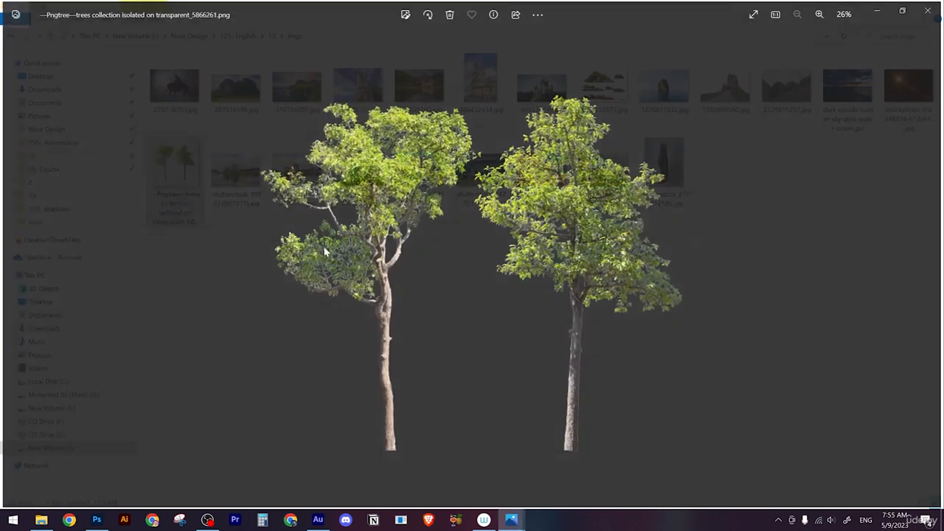
key("Escape")
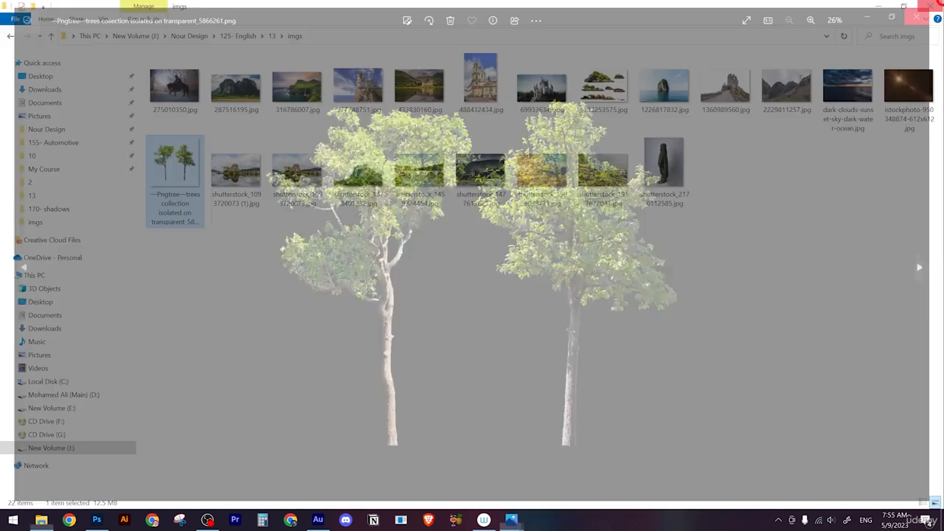
left_click_drag(180, 181, 668, 38)
scroll(336, 308, "up", 2)
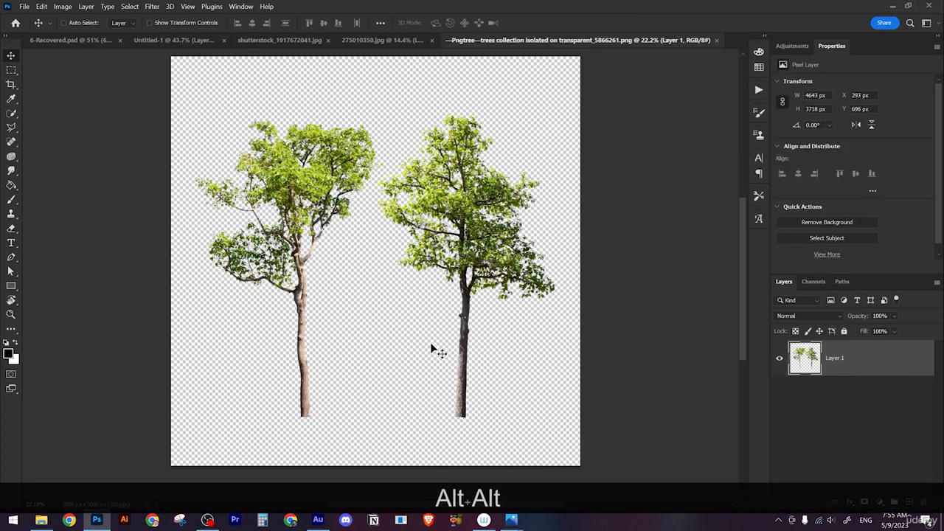
- Add a black Solid Color fill layer and place it beneath Layer 1 as a backdrop for the trees
left_click(880, 501)
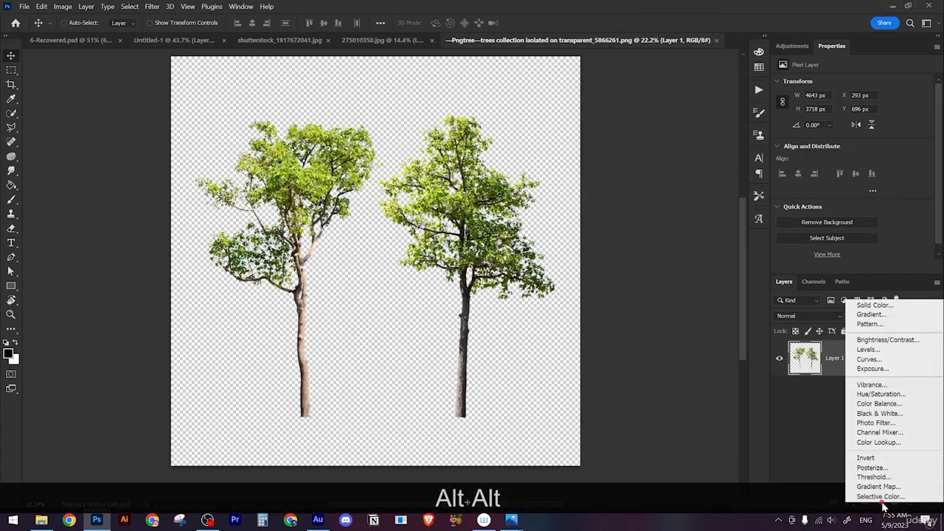
left_click(878, 307)
left_click(876, 159)
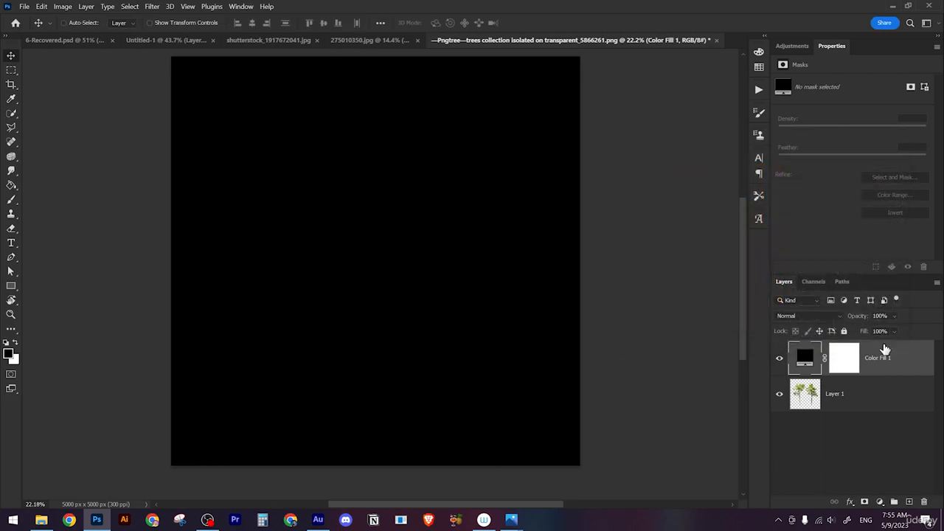
left_click_drag(883, 354, 870, 418)
- Examine the edges of the trees' leaves and branches against the black background for light fringes
scroll(269, 249, "up", 8)
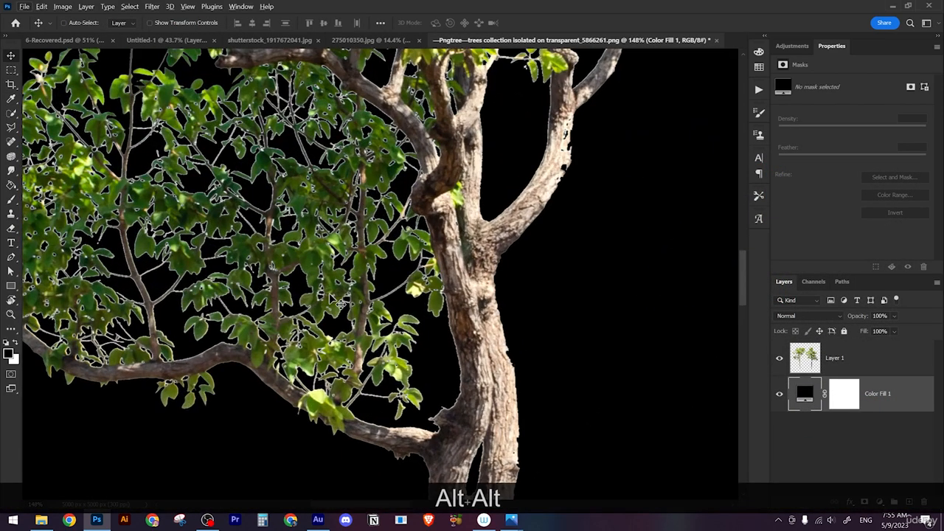
scroll(338, 302, "down", 4)
left_click_drag(482, 279, 231, 359)
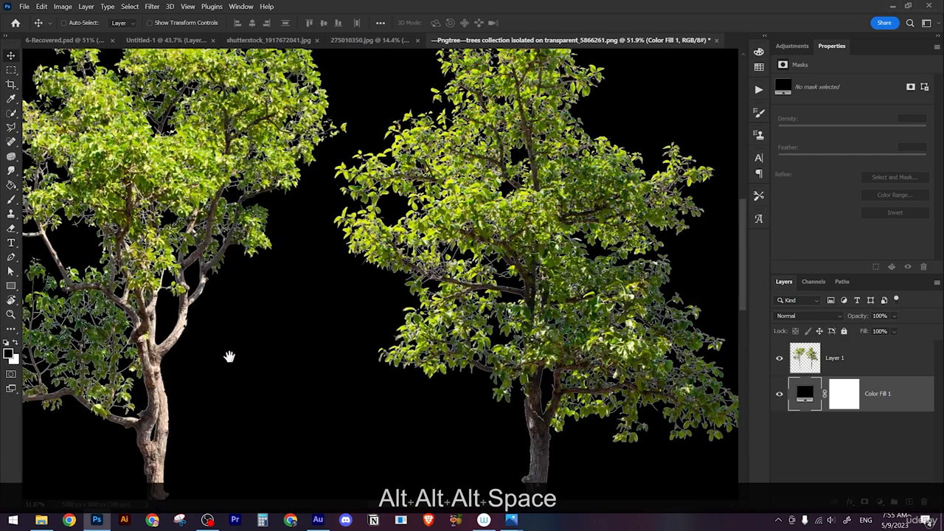
left_click(232, 359, "alt")
scroll(238, 236, "up", 6)
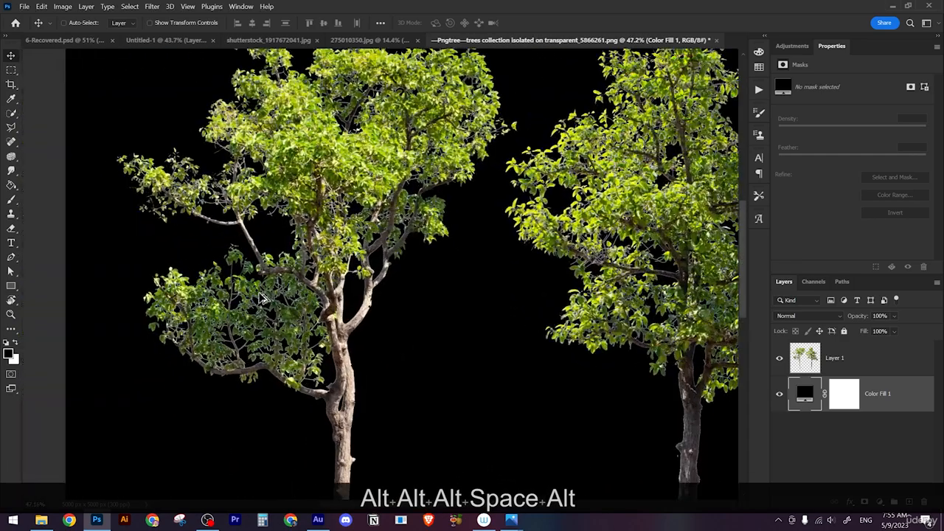
scroll(267, 385, "up", 3)
scroll(267, 385, "up", 3)
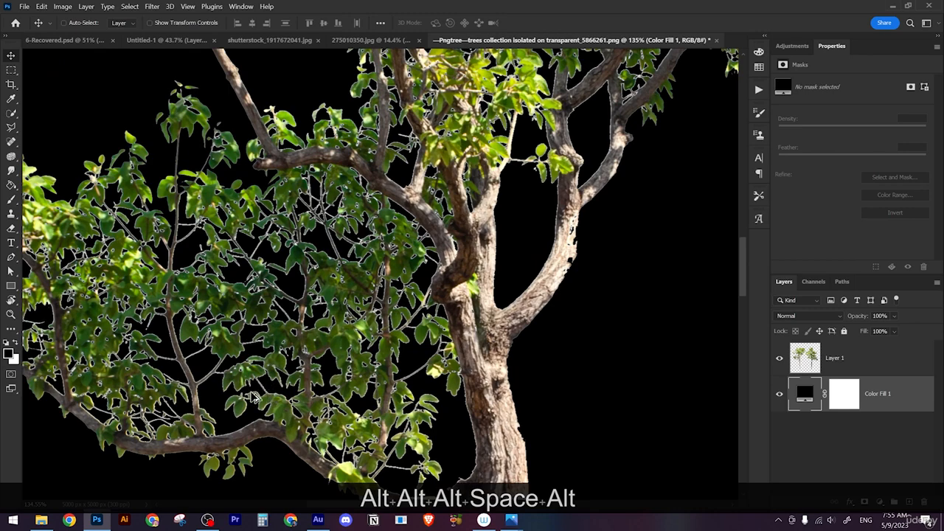
scroll(253, 399, "down", 3)
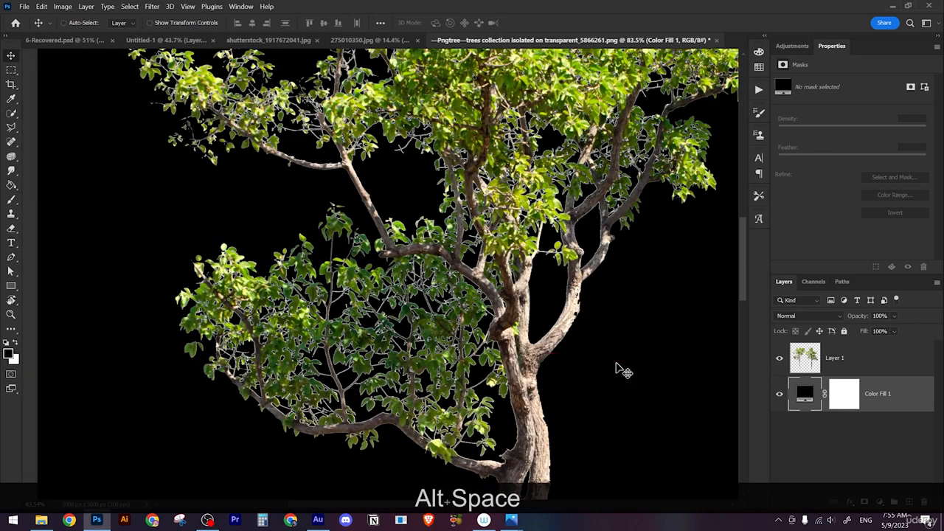
- Make Layer 1 active and load the outline of both trees as a selection from its transparency
left_click(896, 362)
scroll(663, 347, "down", 3)
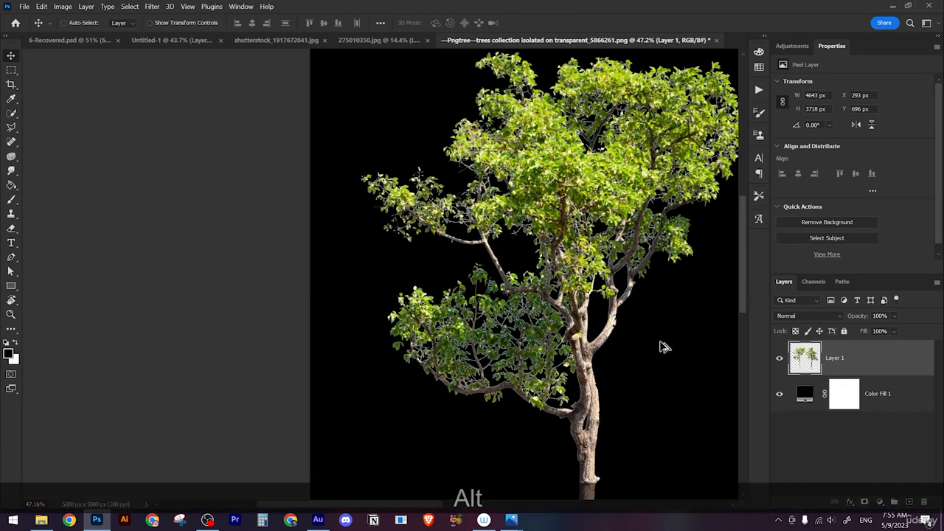
left_click_drag(663, 347, 433, 320)
left_click(438, 320, "alt")
left_click(426, 357, "alt")
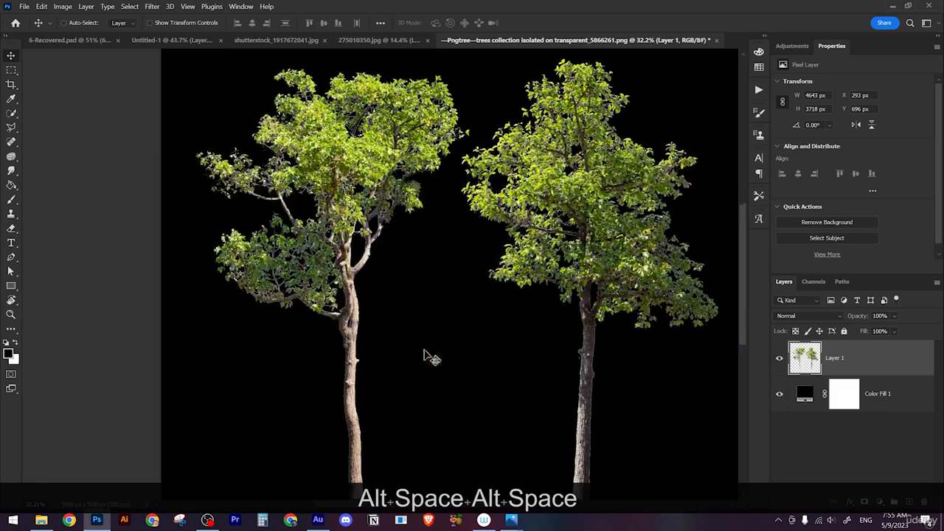
key("ctrl")
left_click(805, 358, "ctrl")
scroll(527, 320, "down", 2, "alt")
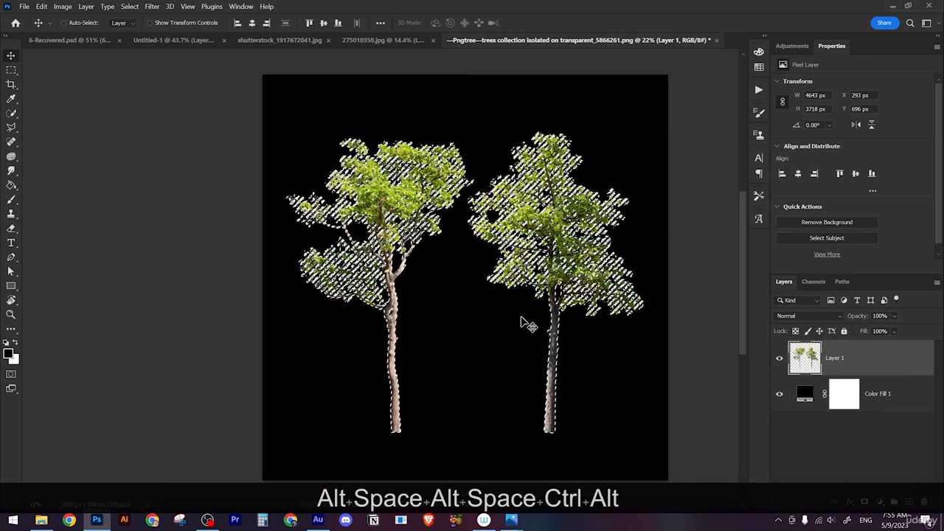
- Add a layer mask to Layer 1 from the tree selection and make the mask active
left_click(866, 503)
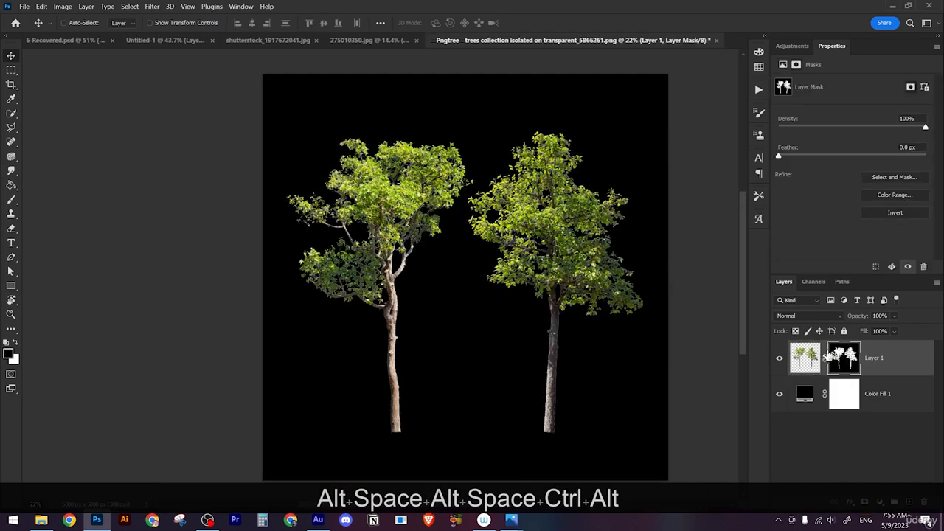
scroll(526, 236, "up", 2, "alt")
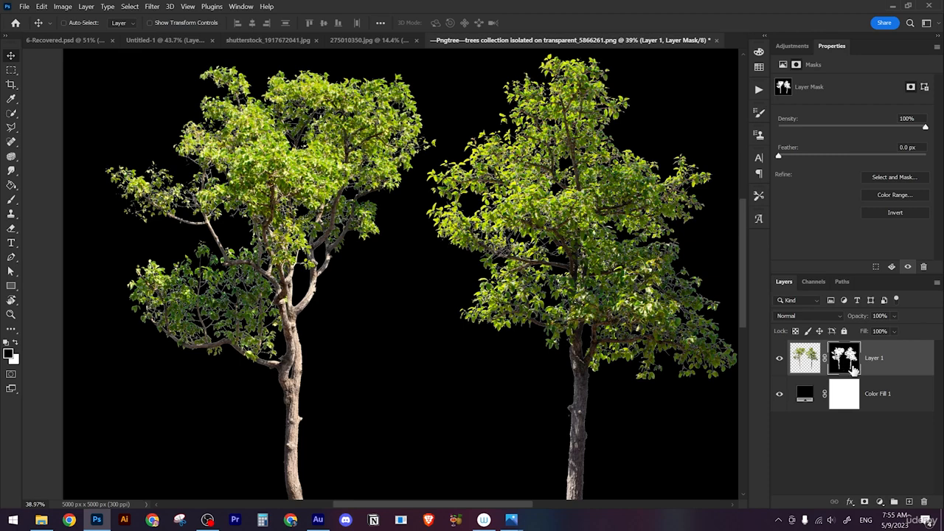
key("F3")
key("F3")
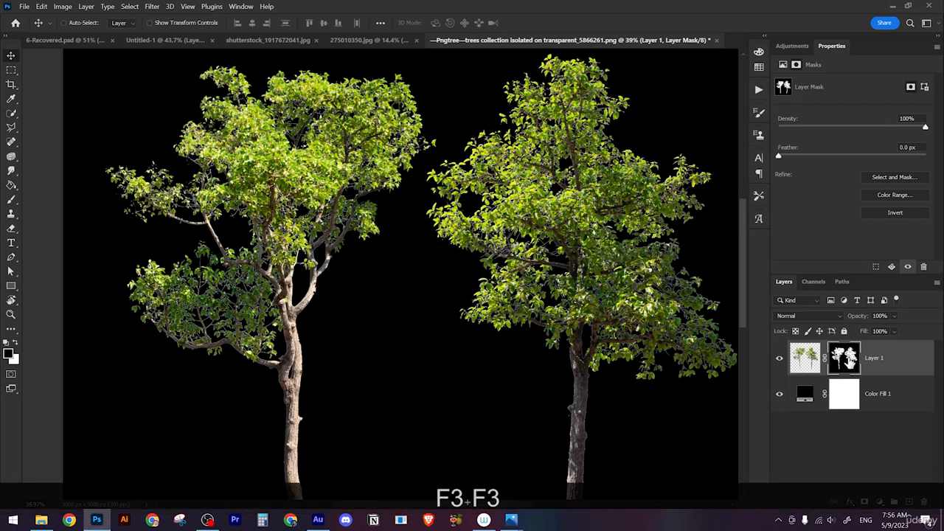
key("F2")
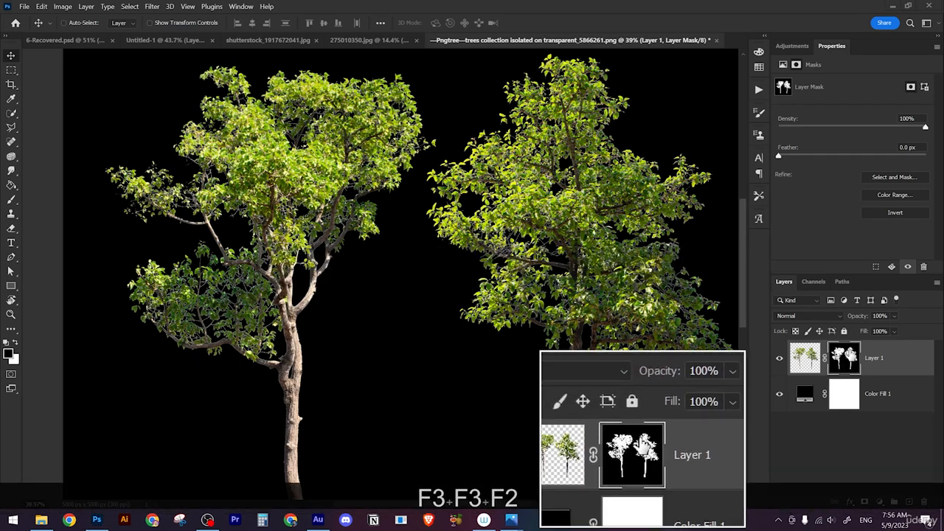
left_click(805, 358)
left_click(841, 358)
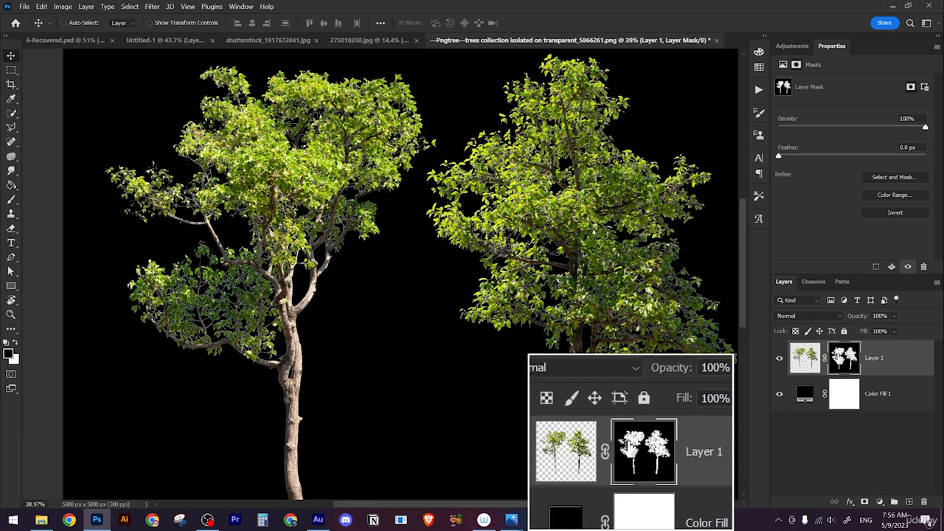
key("F2")
- Apply the Minimum filter to Layer 1's mask with a radius of 0.7 pixels, preserving Roundness, to trim the light fringes
left_click(153, 7)
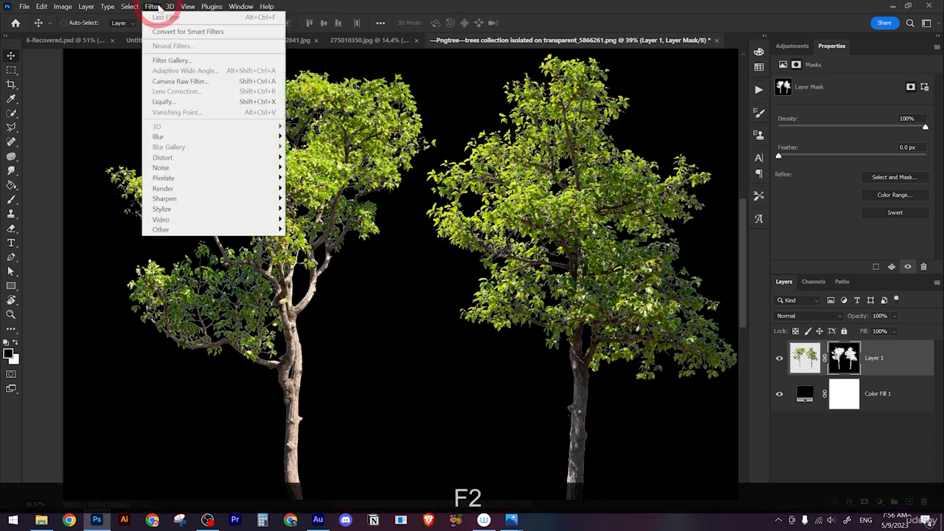
mouse_move(279, 230)
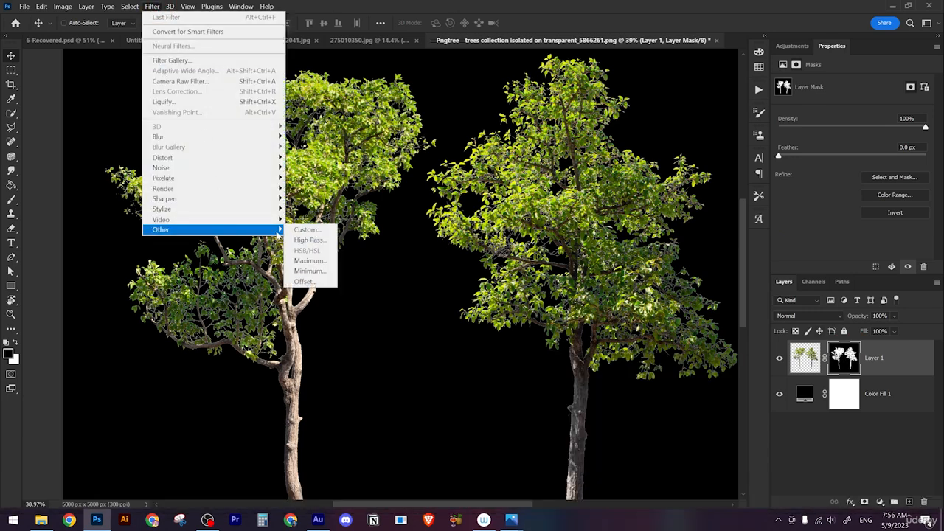
left_click(310, 271)
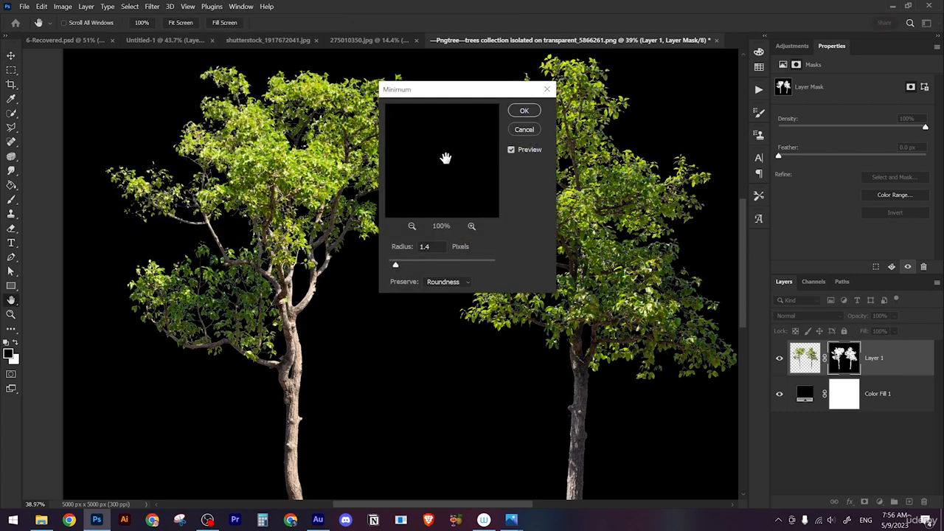
left_click(411, 225)
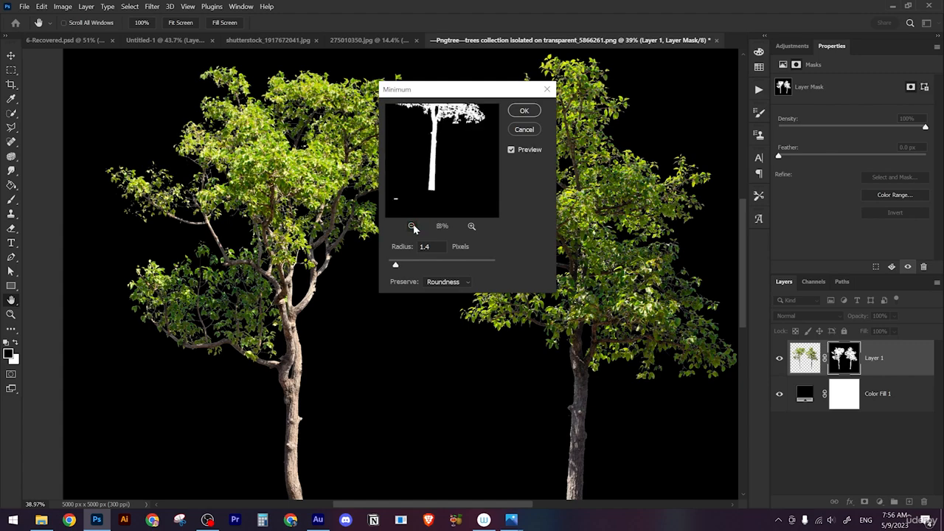
left_click(412, 226)
left_click_drag(418, 146, 428, 169)
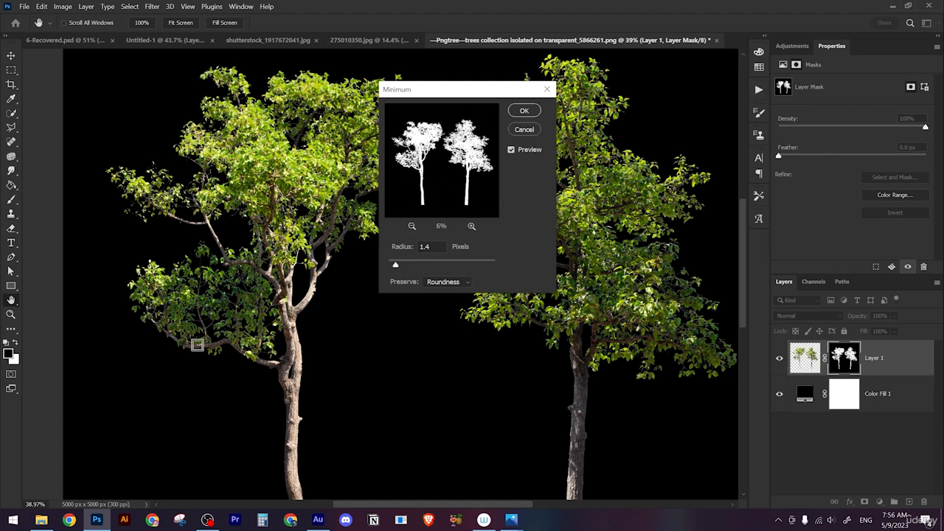
scroll(191, 349, "up", 8)
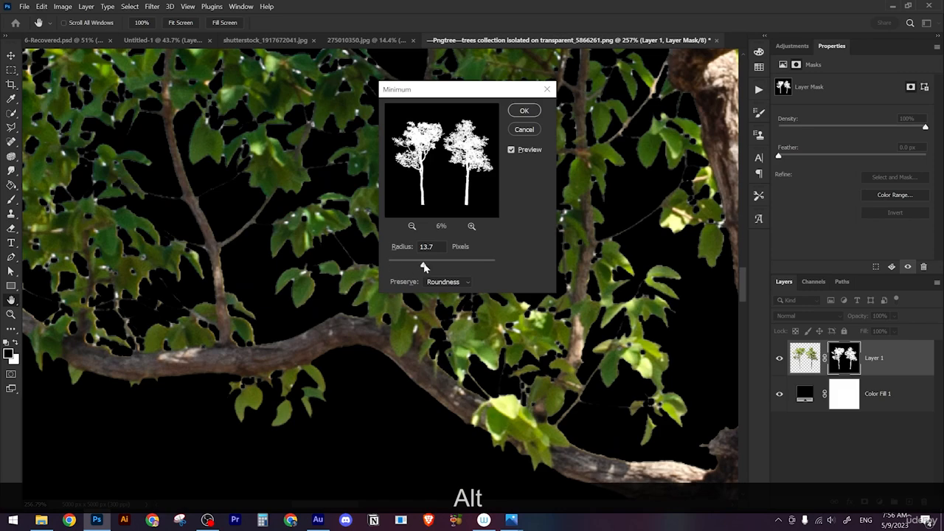
left_click_drag(422, 266, 391, 268)
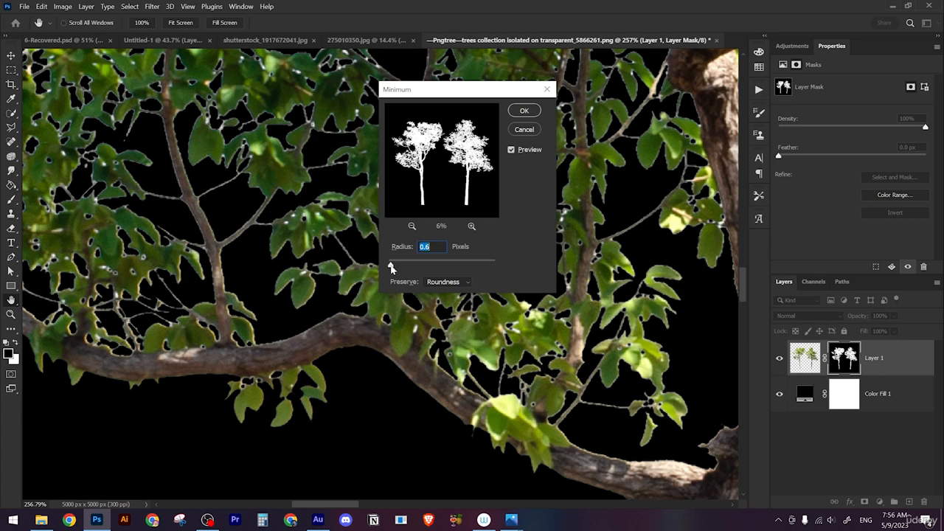
left_click_drag(392, 268, 401, 267)
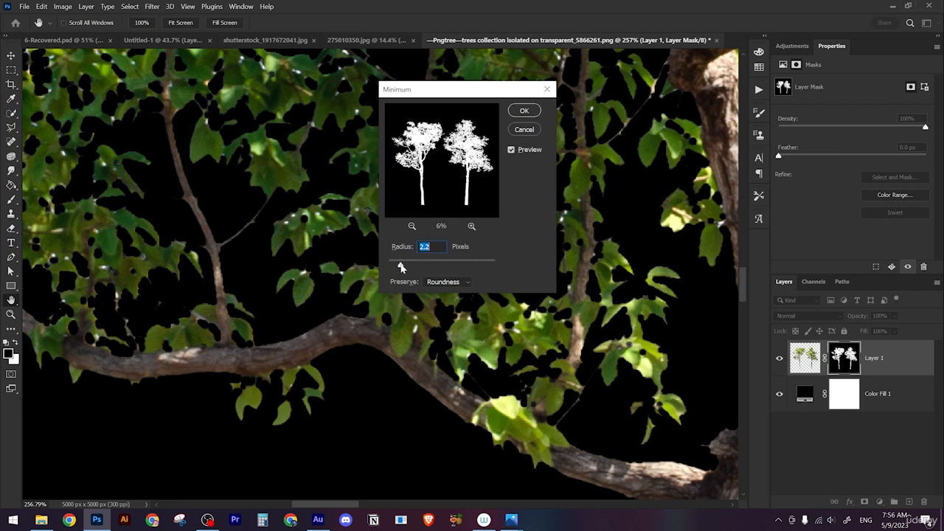
left_click_drag(381, 268, 392, 267)
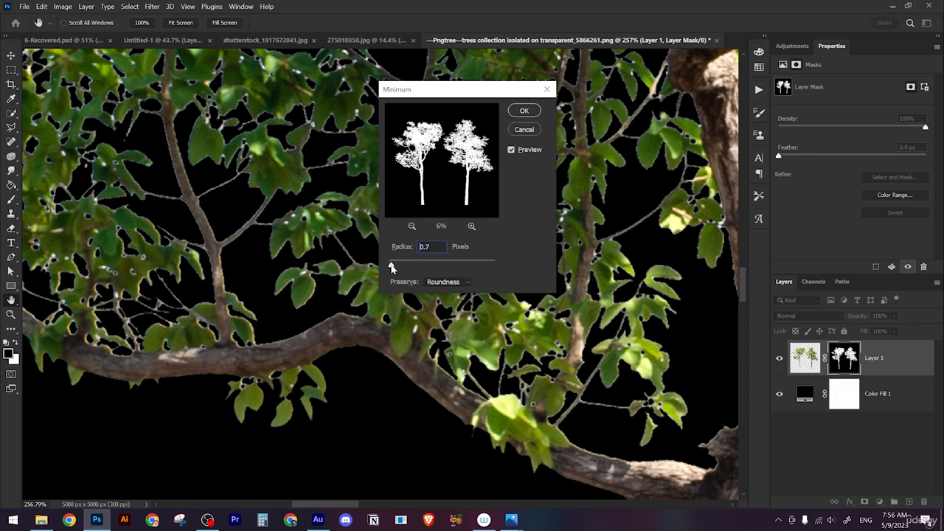
left_click(392, 267)
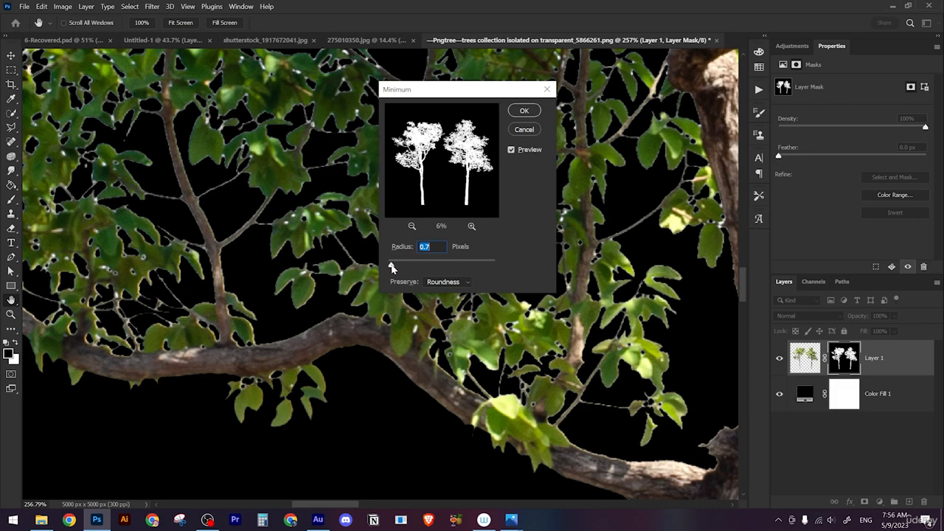
left_click(523, 111)
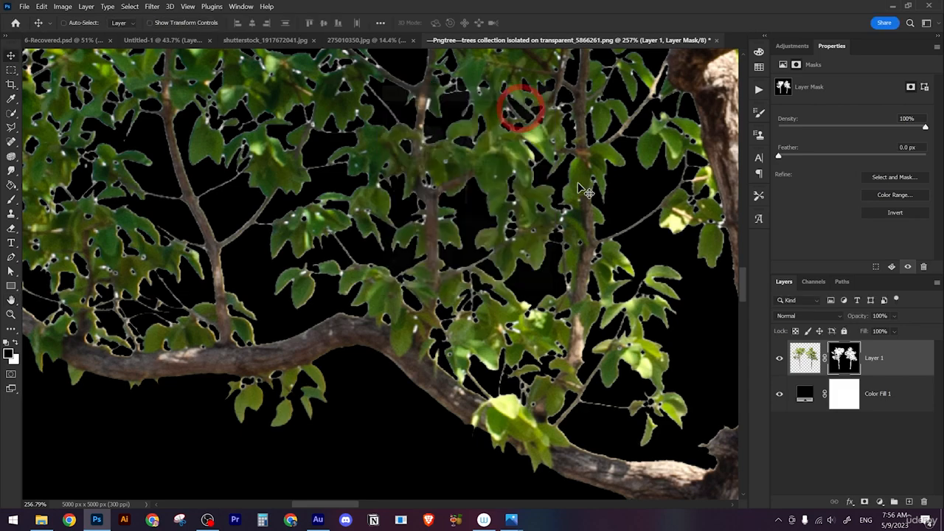
- Compare the leaf and branch edges with and without the Minimum filter, then check both trees in full
scroll(620, 279, "down", 2)
scroll(619, 279, "up", 3)
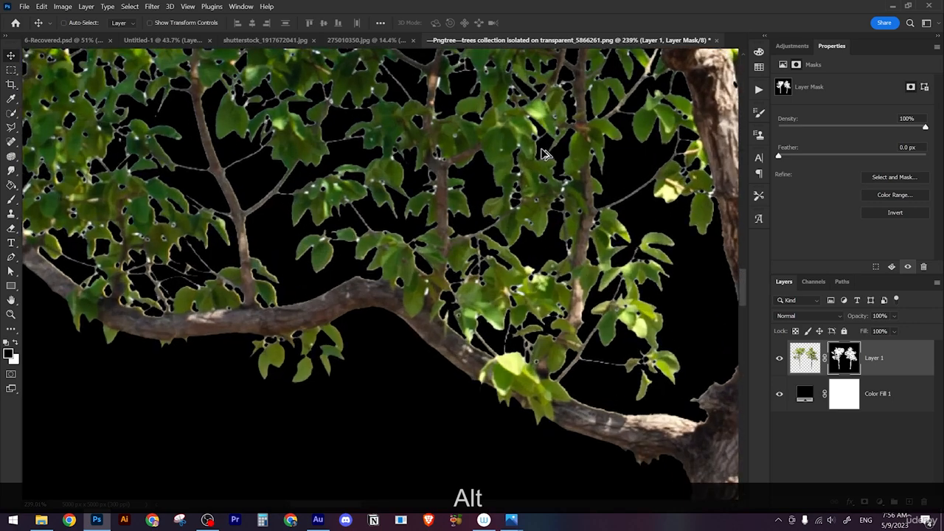
key("ctrl+alt+z")
key("ctrl+shift+z")
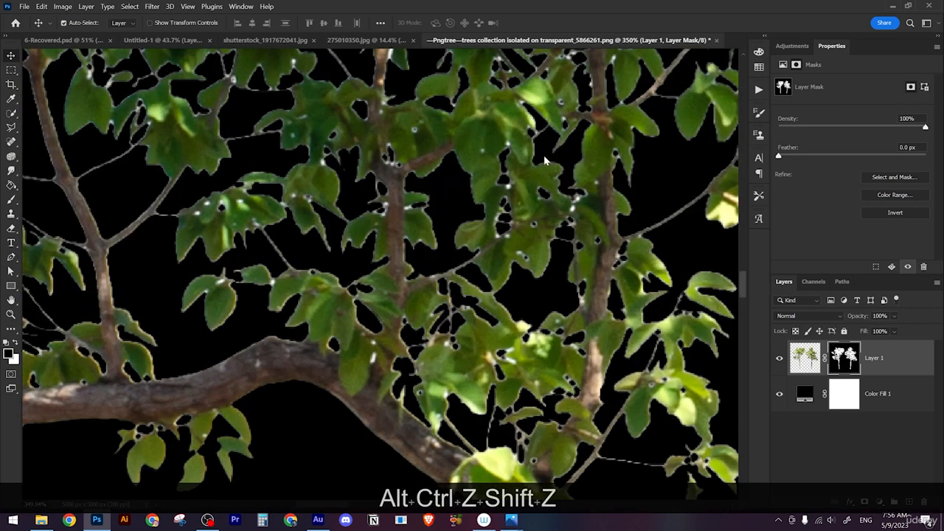
scroll(550, 164, "down", 8)
left_click_drag(568, 180, 339, 250)
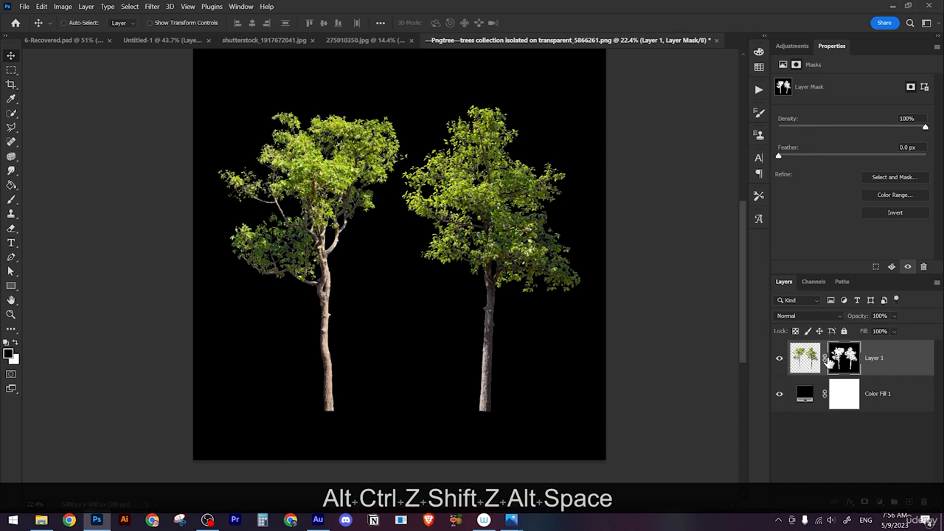
- Convert the masked tree layer to a smart object and bring it into the Untitled-1 castle composite
right_click(914, 369)
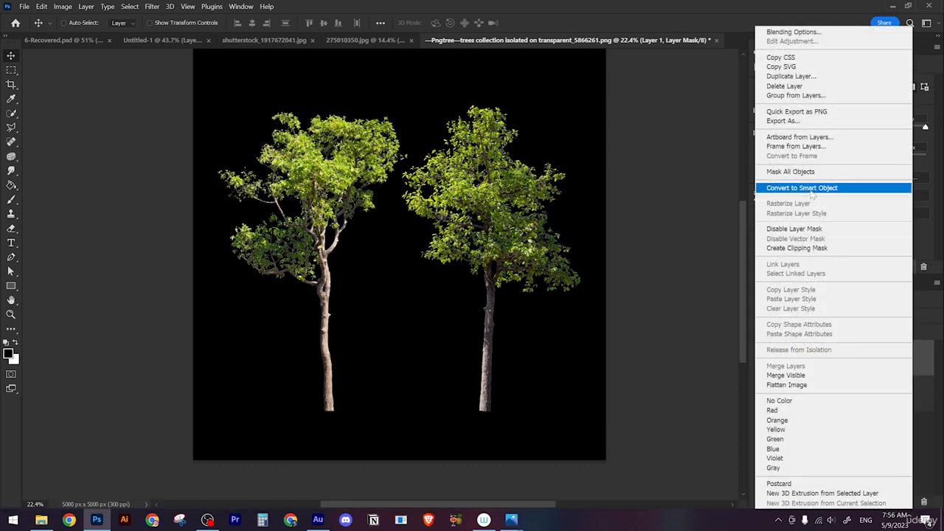
left_click(832, 183)
left_click_drag(302, 220, 370, 319)
left_click(504, 217)
scroll(356, 317, "down", 2)
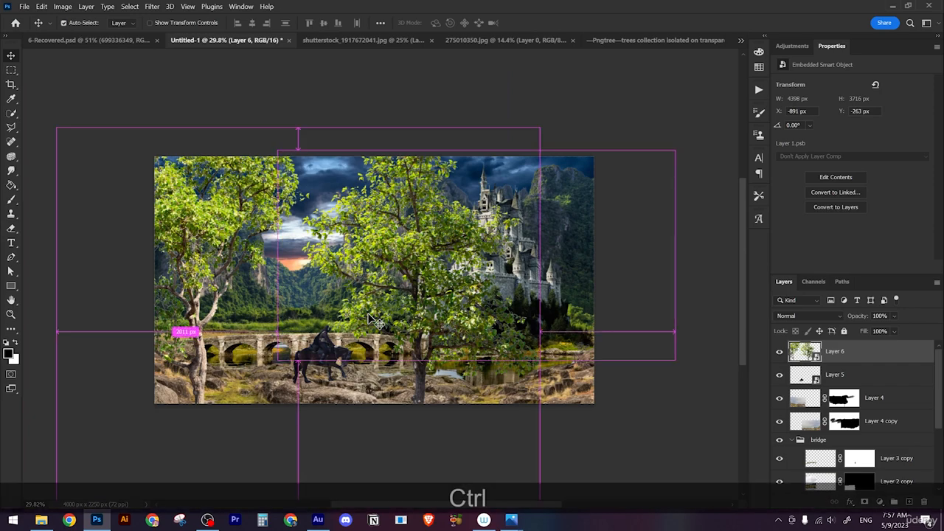
- Rotate the trees layer about 18.18° and position it so one tree frames the left edge of the scene
key("ctrl+t")
left_click_drag(593, 323, 580, 393)
left_click_drag(345, 290, 310, 274)
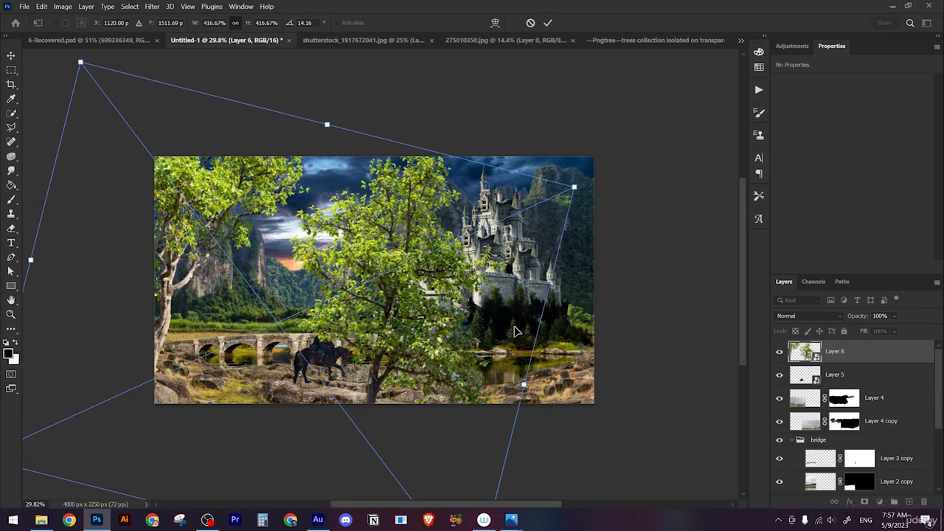
left_click_drag(575, 367, 583, 378)
mouse_move(384, 291)
left_mouse_down()
mouse_move(363, 302)
mouse_move(371, 298)
left_mouse_up()
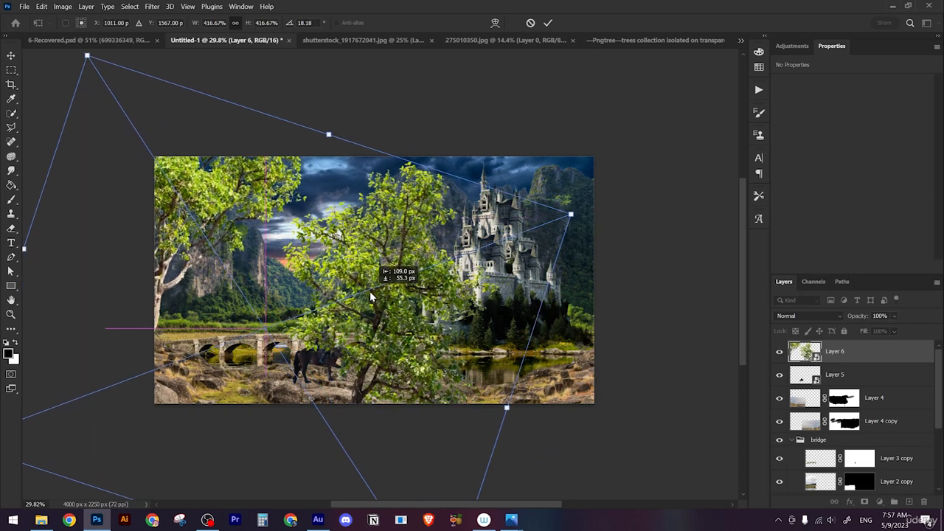
key("Return")
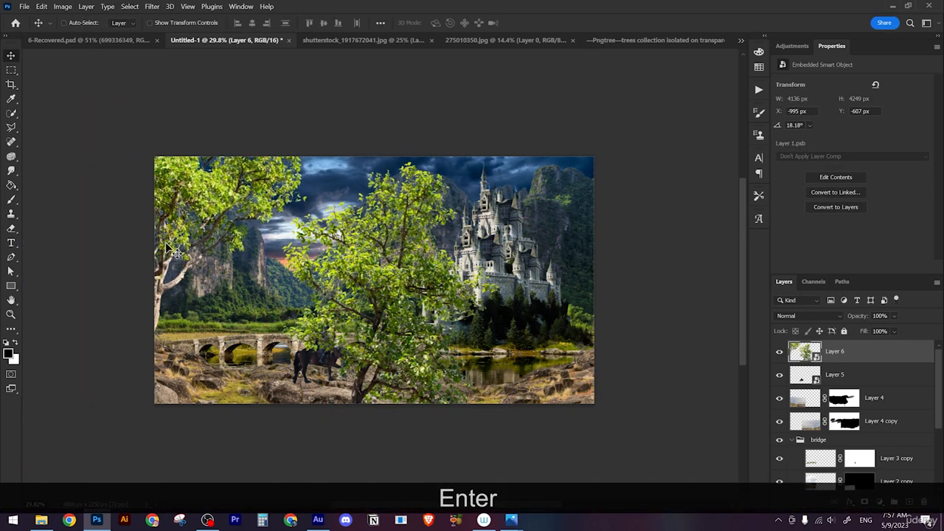
mouse_move(273, 251)
left_mouse_down()
mouse_move(298, 229)
mouse_move(277, 217)
mouse_move(273, 255)
left_mouse_up()
key("alt")
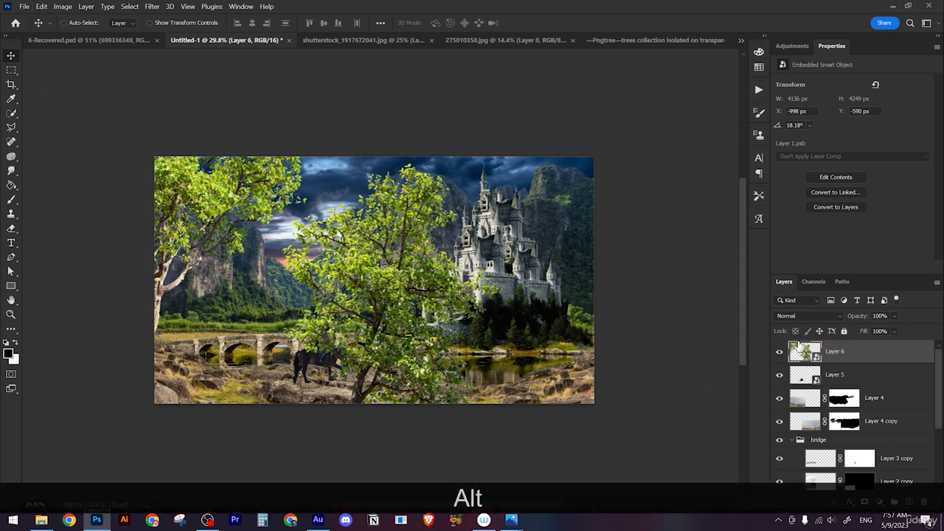
key("ctrl")
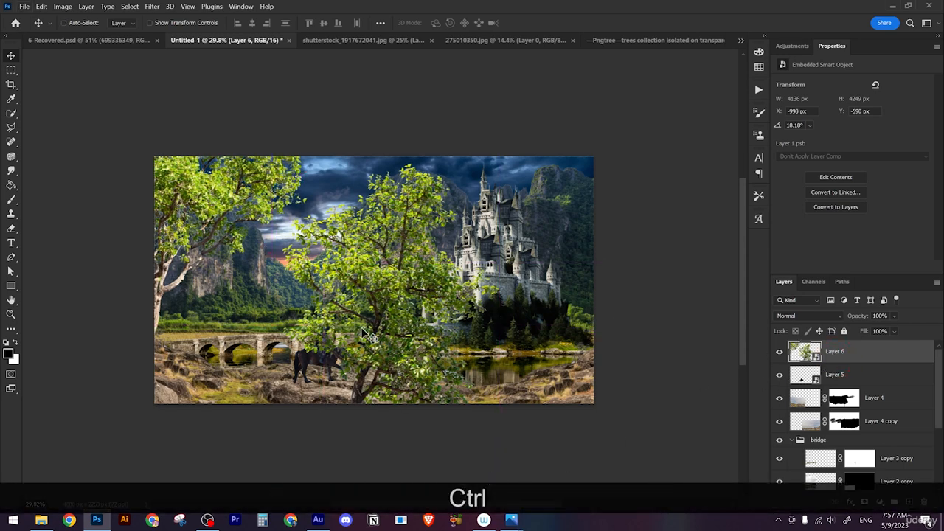
- Add a layer mask to Layer 6 and paint black with a large brush to hide the tree covering the rider
left_click(864, 502)
key("b")
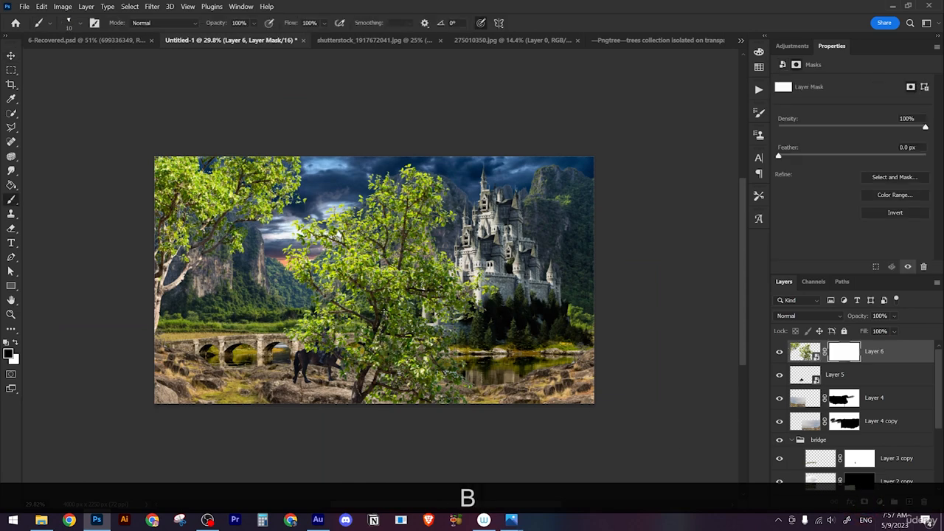
key("bracketright")
key("bracketright")
key("bracketright")
key("bracketright")
key("bracketright")
key("bracketright")
key("bracketright")
key("bracketright")
key("bracketright")
key("bracketright")
key("bracketright")
key("bracketright")
key("bracketright")
key("bracketright")
key("bracketright")
key("bracketright")
key("bracketright")
key("bracketright")
key("bracketright")
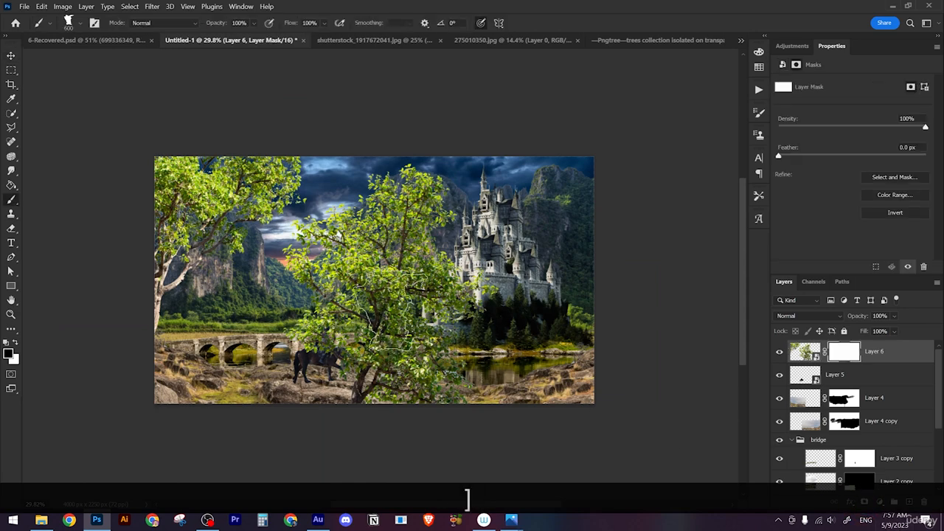
mouse_move(383, 303)
left_mouse_down()
mouse_move(425, 261)
mouse_move(431, 290)
mouse_move(431, 214)
mouse_move(315, 281)
mouse_move(410, 251)
left_mouse_up()
mouse_move(480, 215)
left_mouse_down()
mouse_move(442, 314)
mouse_move(384, 422)
left_mouse_up()
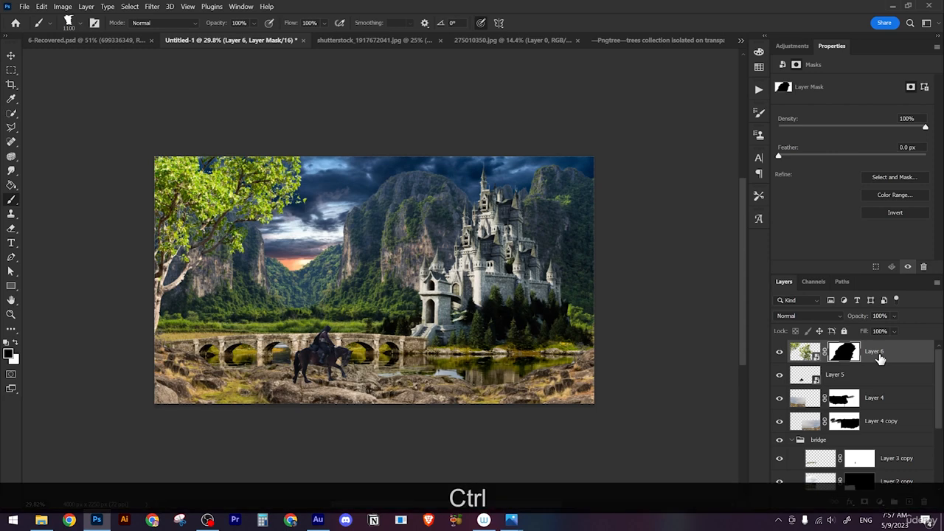
- Duplicate Layer 6 and reset the copy's layer mask to fully white
key("ctrl+j")
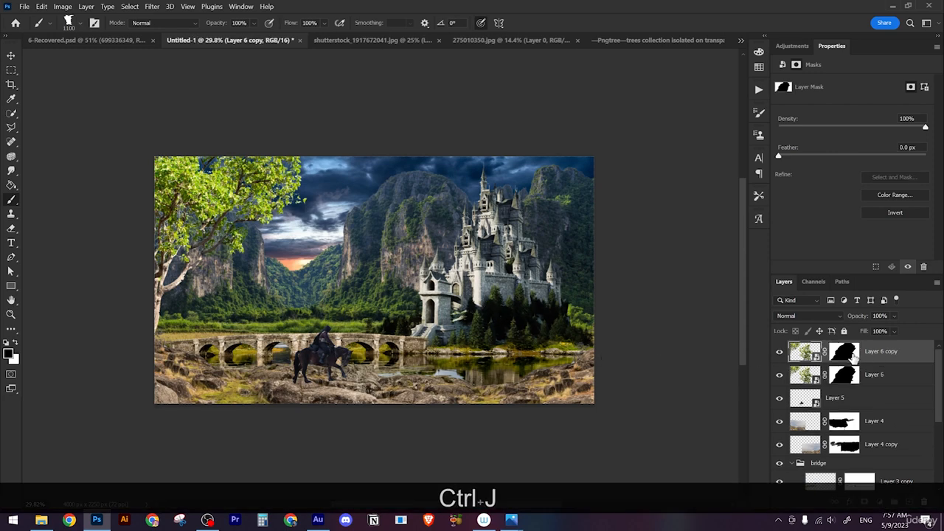
left_click(854, 354)
key("alt+BackSpace")
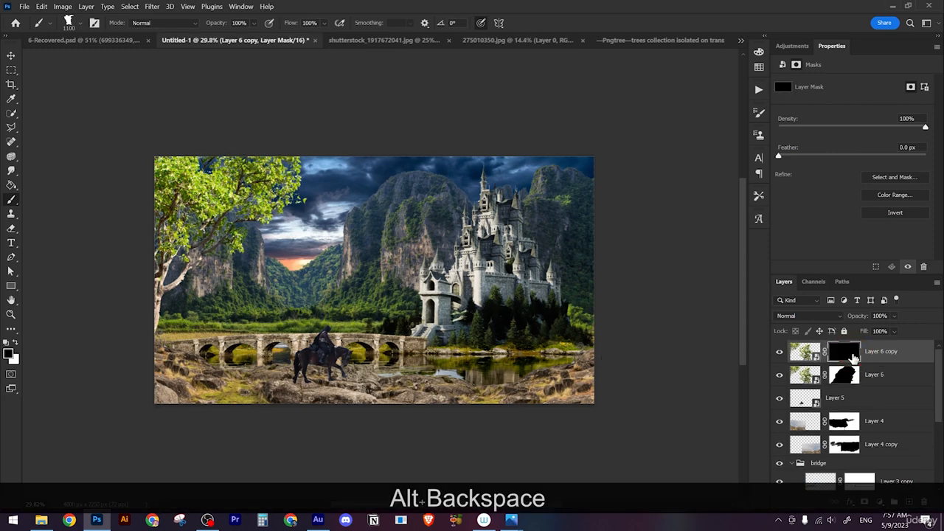
key("ctrl+i")
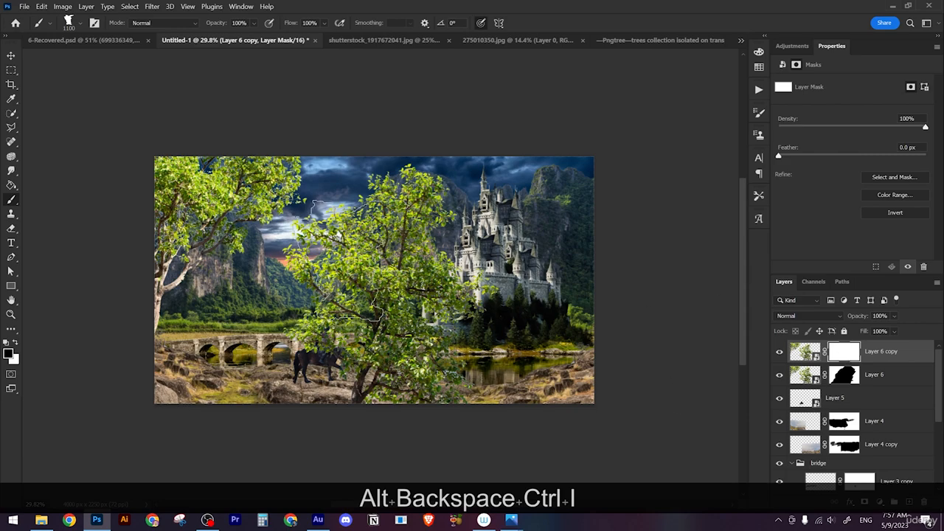
- Move the copied trees layer toward the scene's right side and rotate it to about -48.74° so foliage frames the right edge
left_click(11, 56)
left_click_drag(479, 299, 605, 281)
key("ctrl+t")
left_click_drag(603, 324, 630, 194)
left_click_drag(531, 313, 647, 406)
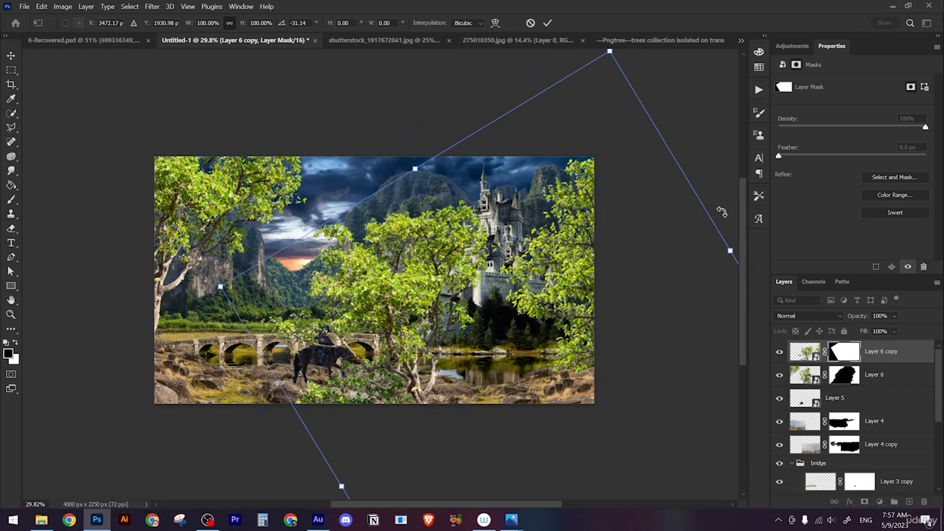
left_click_drag(722, 212, 692, 179)
left_click_drag(664, 221, 641, 261)
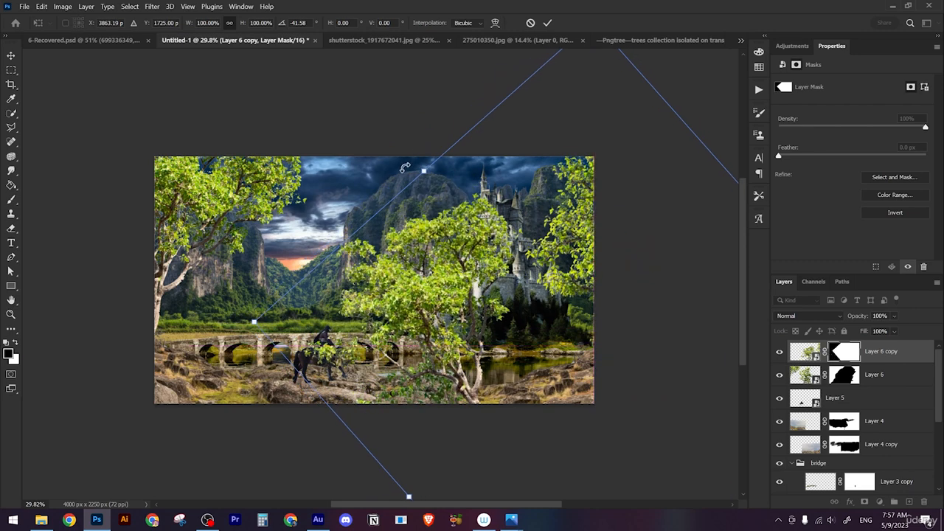
left_click_drag(405, 169, 391, 189)
left_click_drag(546, 254, 563, 274)
key("Return")
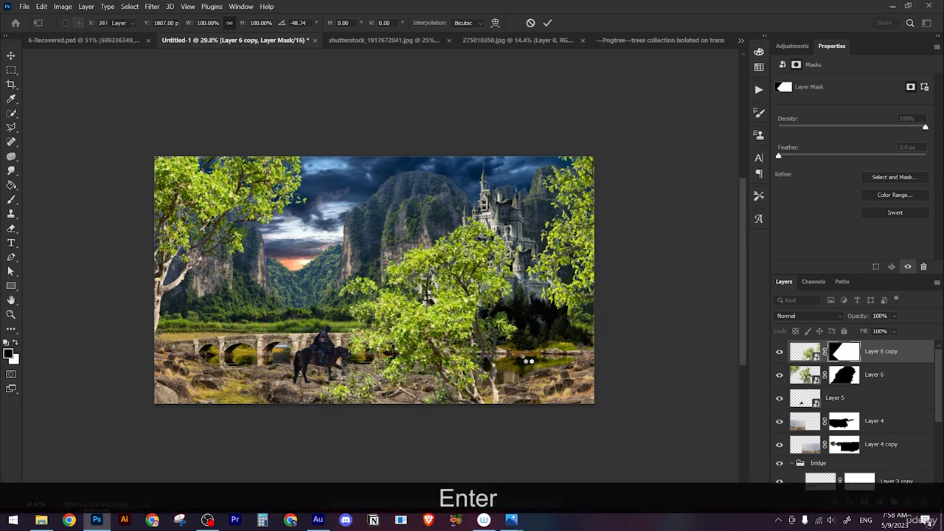
- Paint black with the 1100 px brush on Layer 6 copy's mask to hide the tree covering the castle and the foliage beside the horse
key("b")
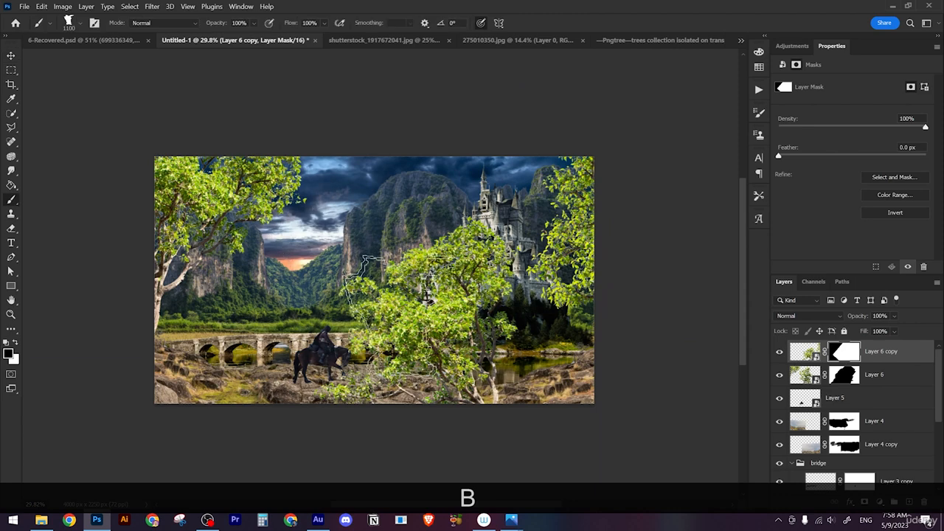
mouse_move(376, 296)
left_mouse_down()
mouse_move(428, 354)
mouse_move(413, 324)
left_mouse_up()
mouse_move(431, 221)
left_mouse_down()
mouse_move(473, 310)
mouse_move(480, 398)
left_mouse_up()
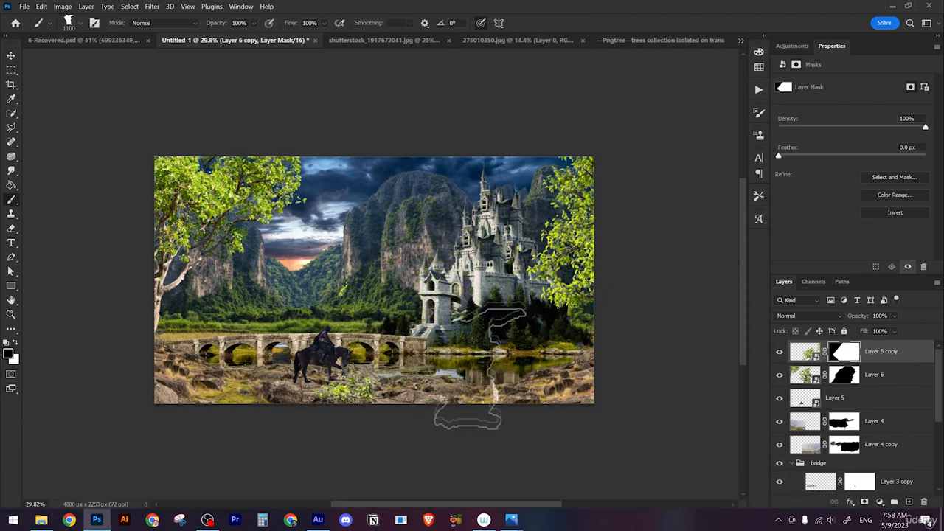
mouse_move(366, 432)
left_mouse_down()
mouse_move(405, 295)
mouse_move(457, 332)
mouse_move(480, 310)
mouse_move(423, 424)
mouse_move(474, 421)
mouse_move(450, 421)
left_mouse_up()
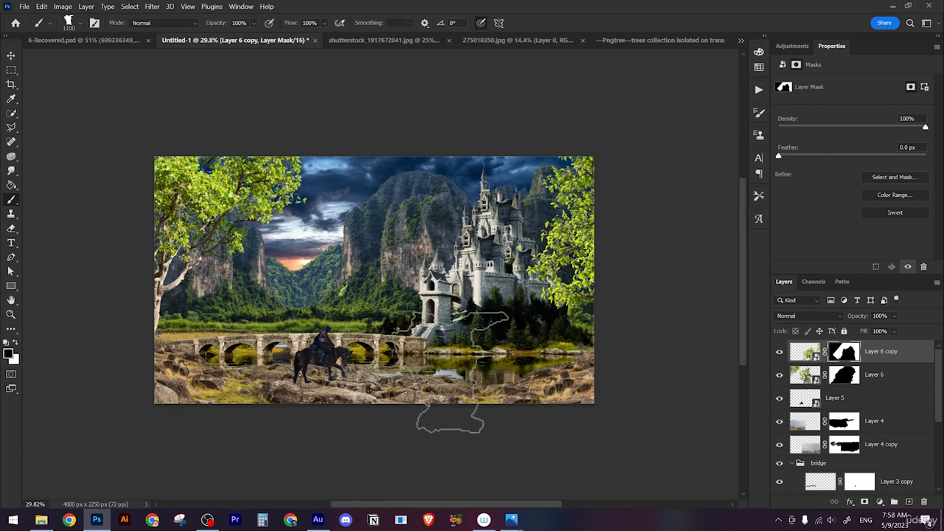
scroll(330, 325, "up", 4)
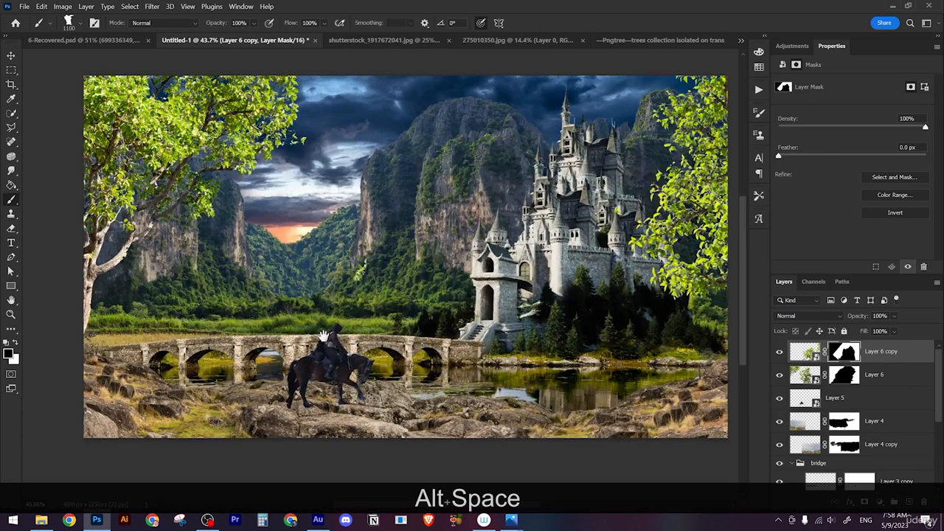
left_click(316, 366, "alt")
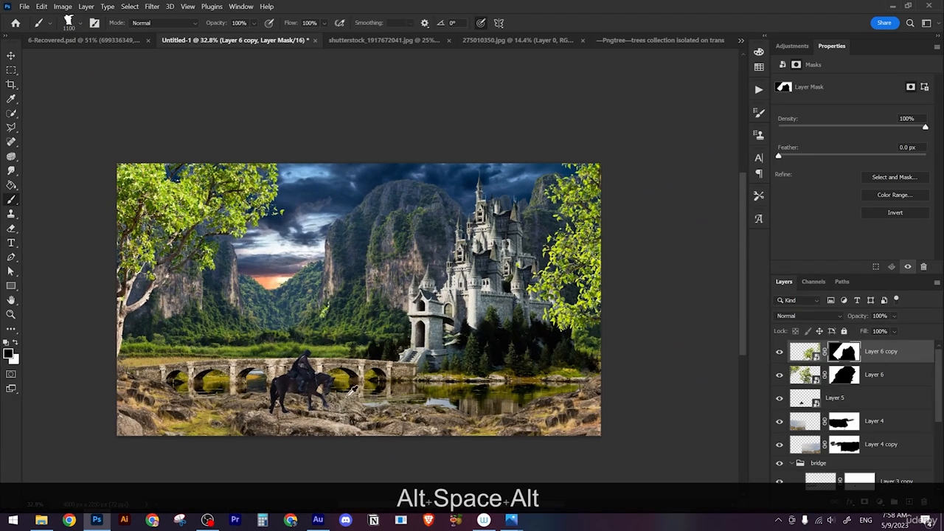
- Collapse all layer groups, select the palace and bridge groups together and shift them slightly left in the scene
key("v")
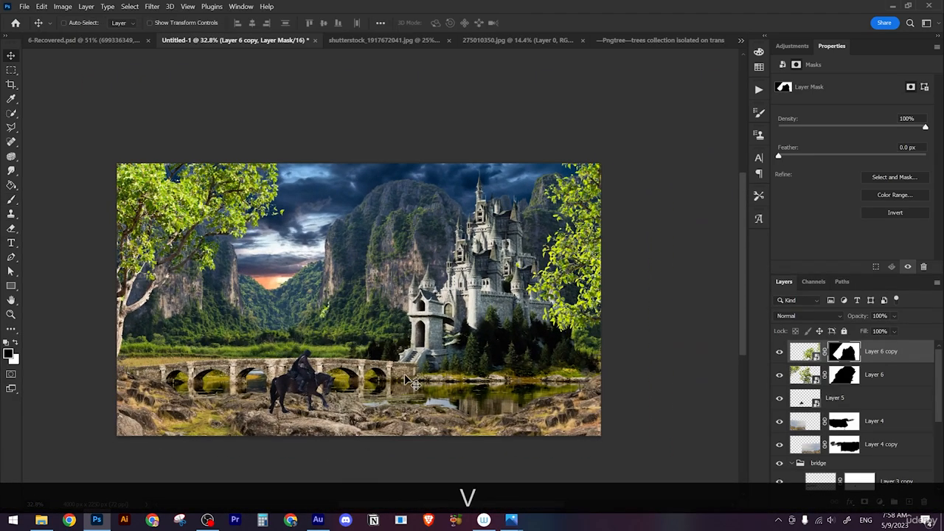
right_click(462, 328)
left_click(466, 321)
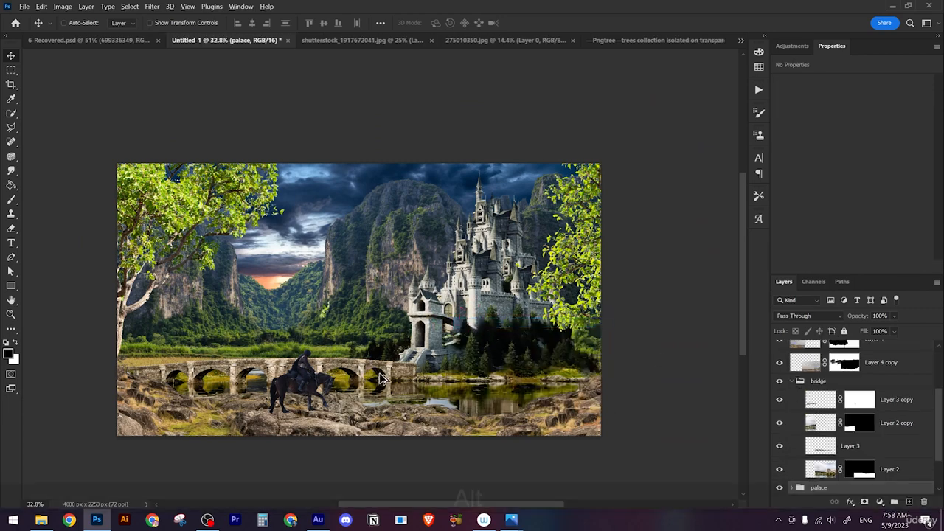
key("alt")
left_click(793, 382)
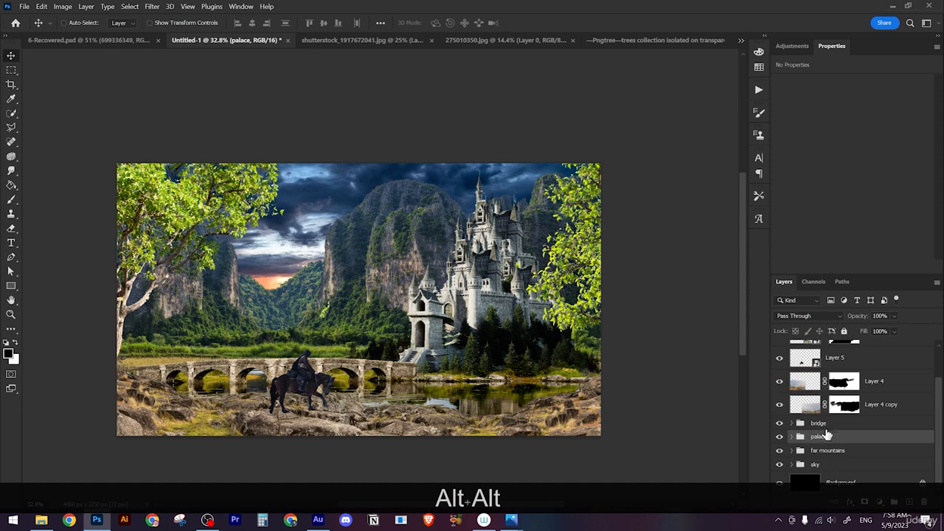
left_click(830, 423, "ctrl")
left_click_drag(421, 376, 432, 377)
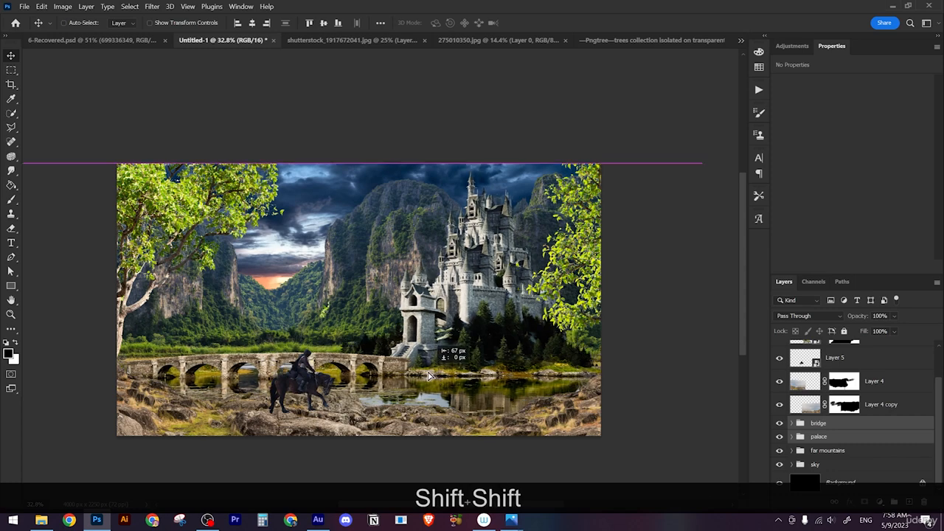
left_click_drag(430, 376, 493, 381)
key("space")
scroll(434, 351, "up", 2)
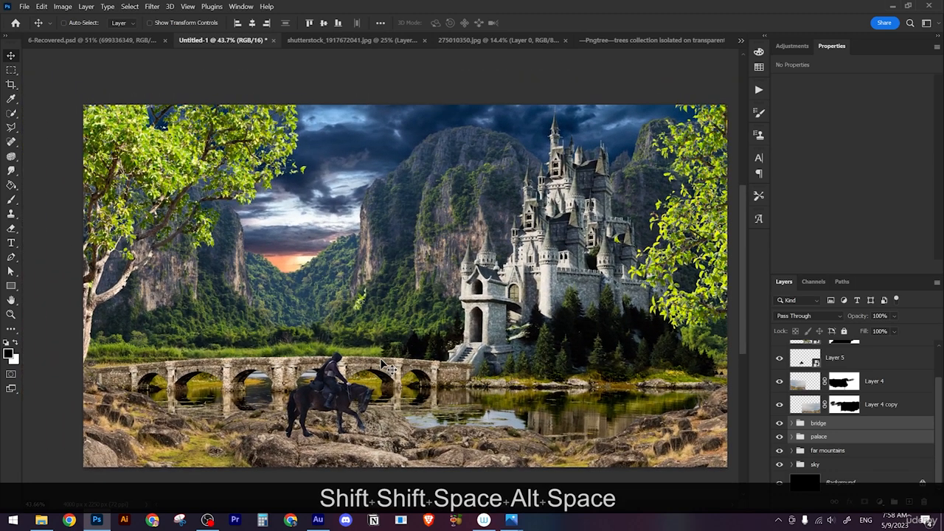
- Move the horse and rider on Layer 5 slightly up and left, to about X 1154 px, Y 1481 px
right_click(327, 391)
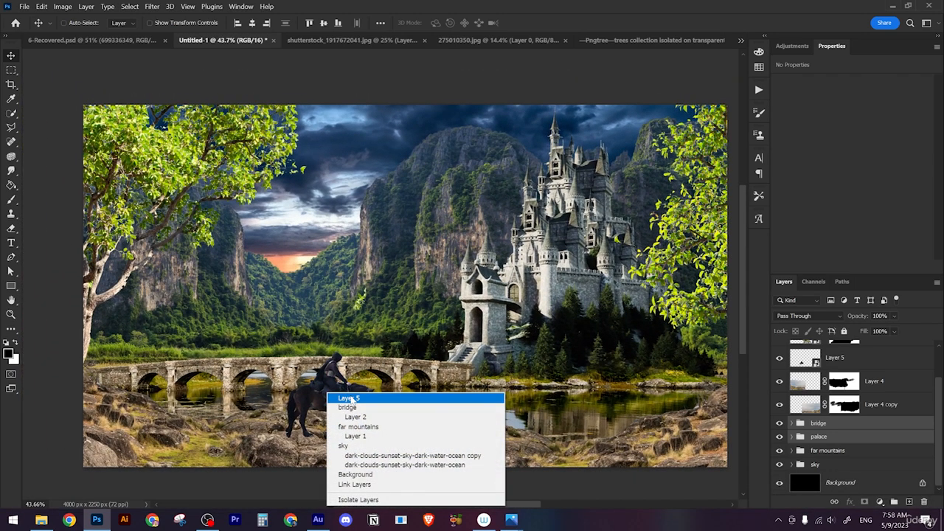
left_click(349, 398)
mouse_move(349, 399)
left_mouse_down()
mouse_move(336, 399)
mouse_move(338, 391)
left_mouse_up()
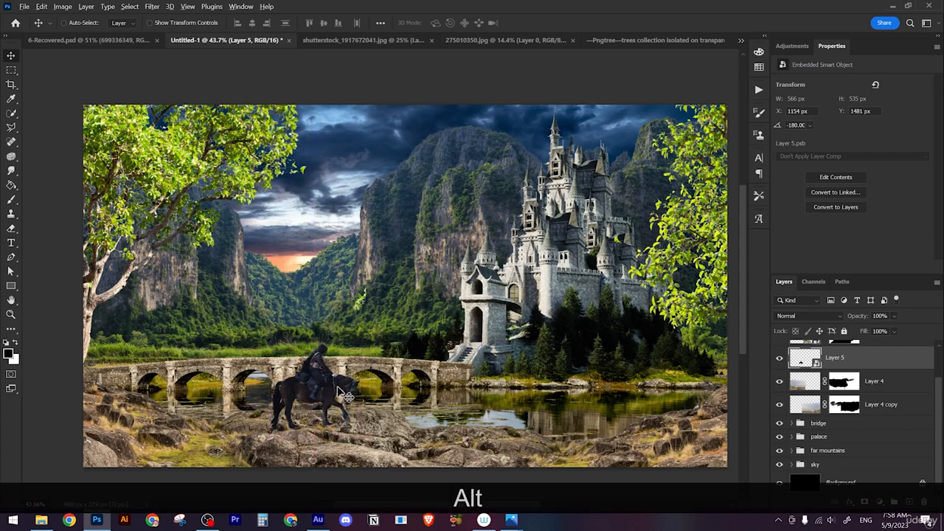
scroll(340, 392, "down", 4)
scroll(337, 387, "up", 2)
left_click_drag(337, 387, 348, 379)
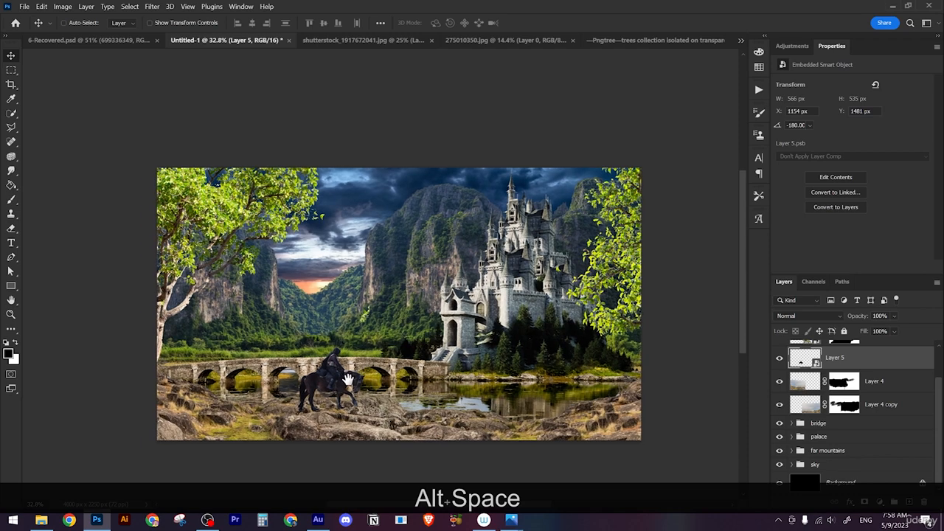
- Select the palace and bridge groups together and shift them horizontally a little to the right
right_click(476, 303)
left_click(502, 316)
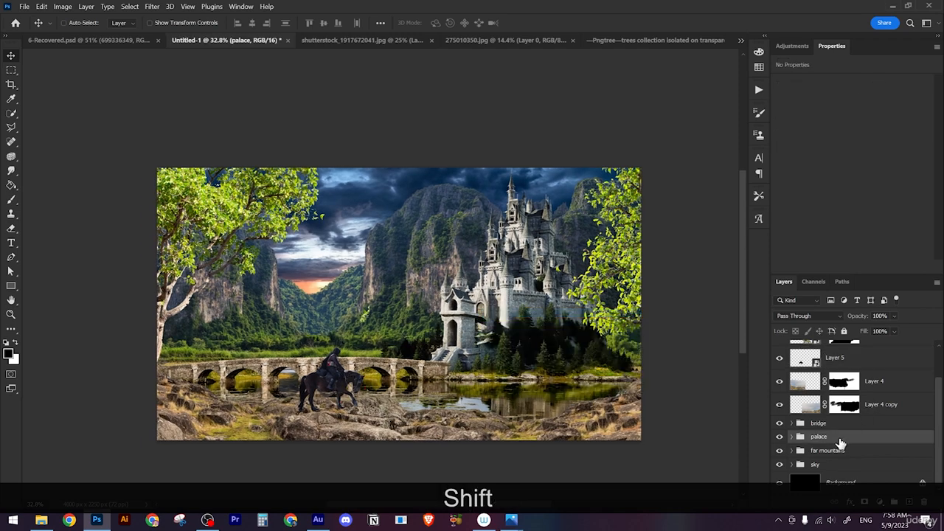
left_click(827, 424, "shift")
left_click_drag(586, 359, 586, 356)
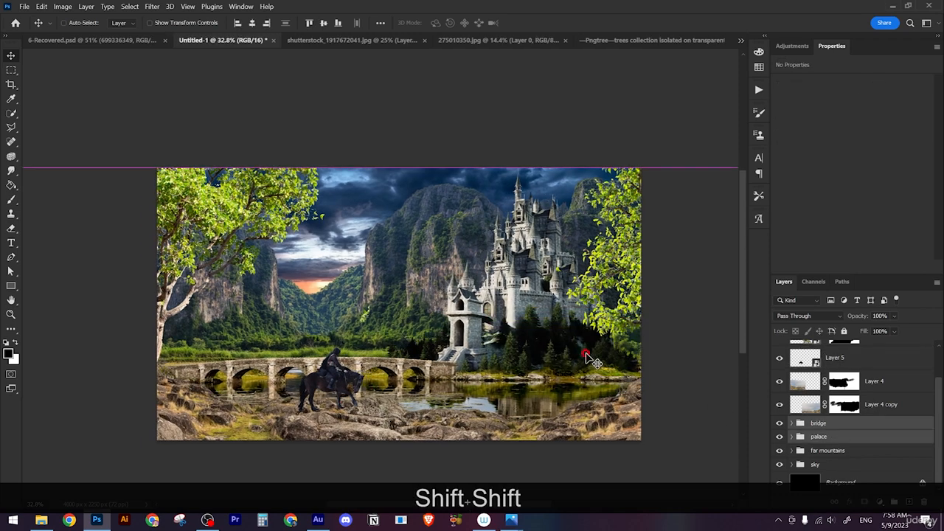
- Move the Layer 6 copy foliage farther right and slightly down to uncover more of the castle, and target its layer mask
right_click(632, 255)
left_click(653, 260)
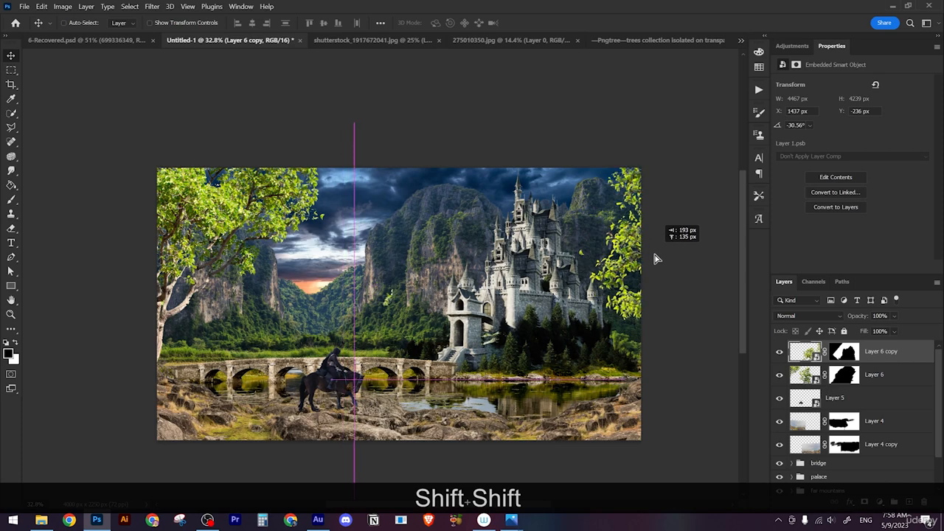
left_click_drag(657, 259, 648, 268)
left_click(843, 354)
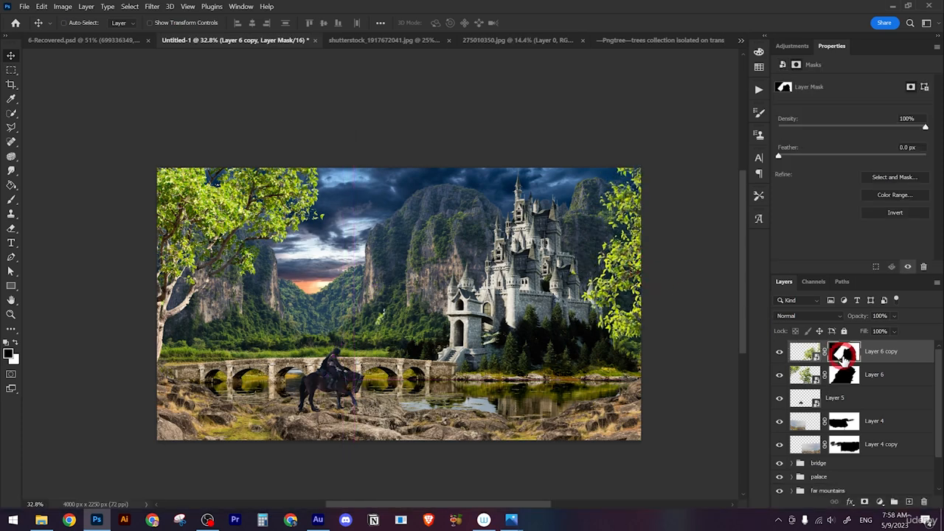